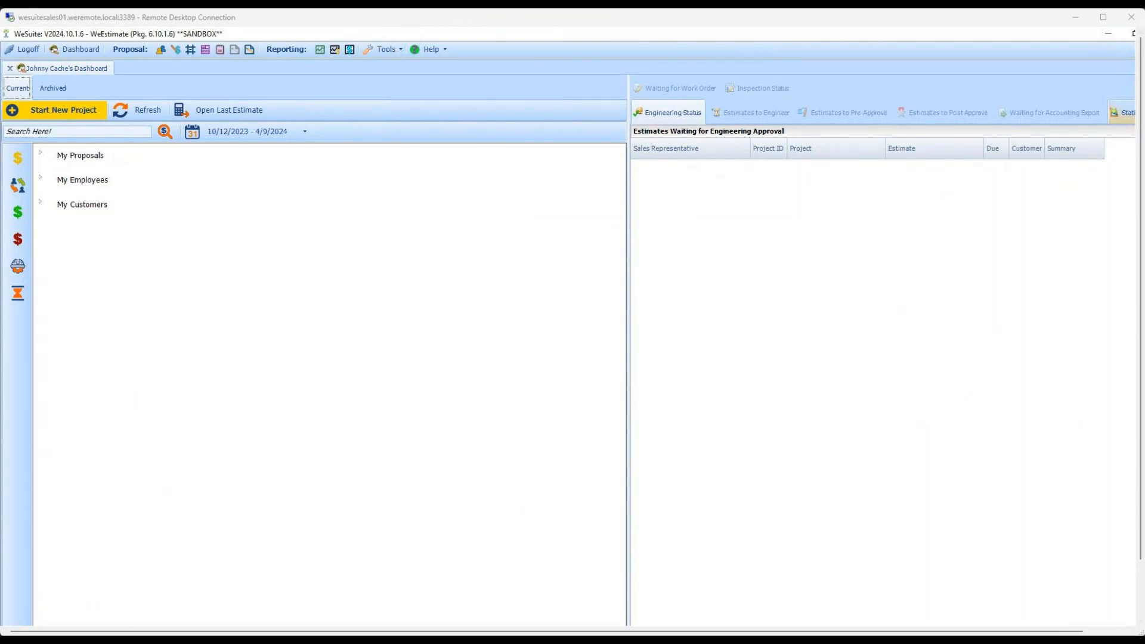
# - Open Program Options and display the Accounting Interface connection settings
pyautogui.click(399, 53)
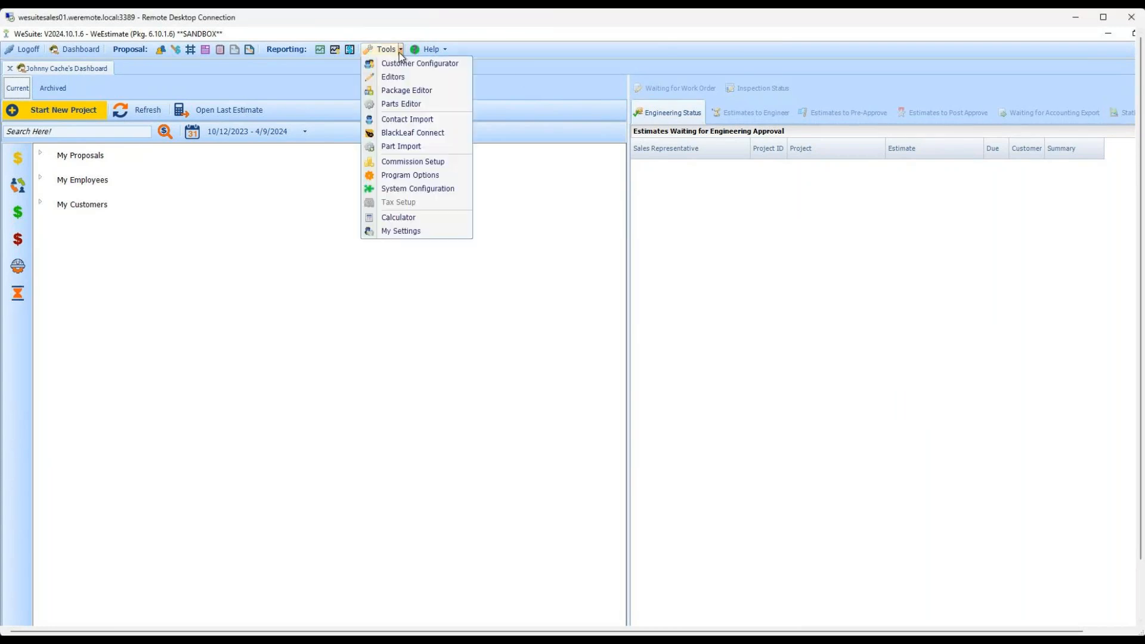
pyautogui.click(445, 177)
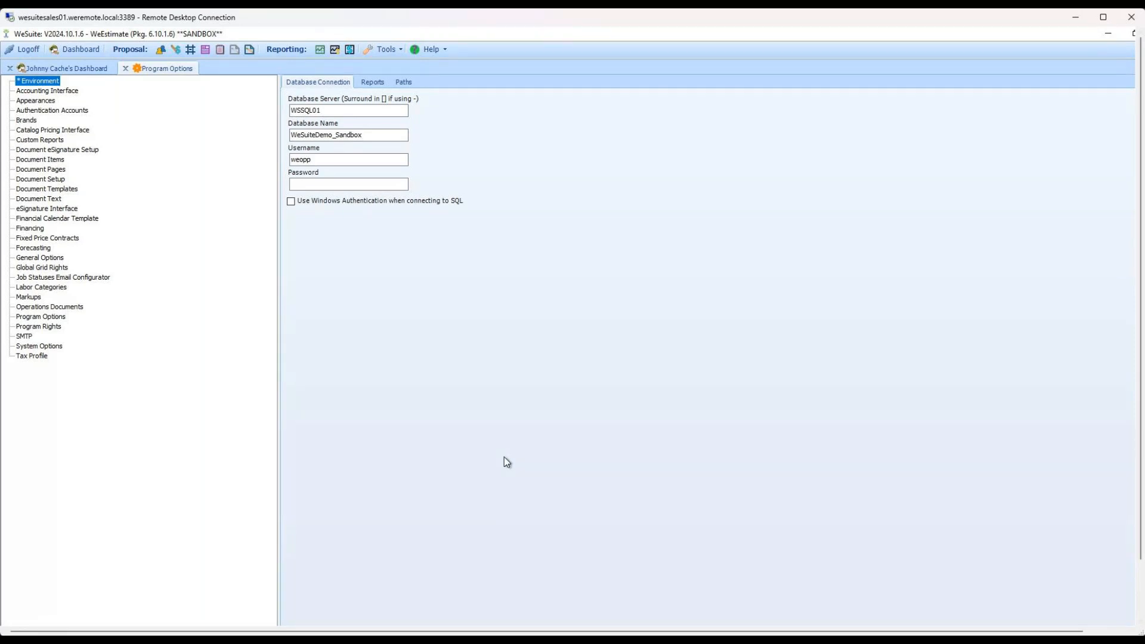
pyautogui.click(70, 92)
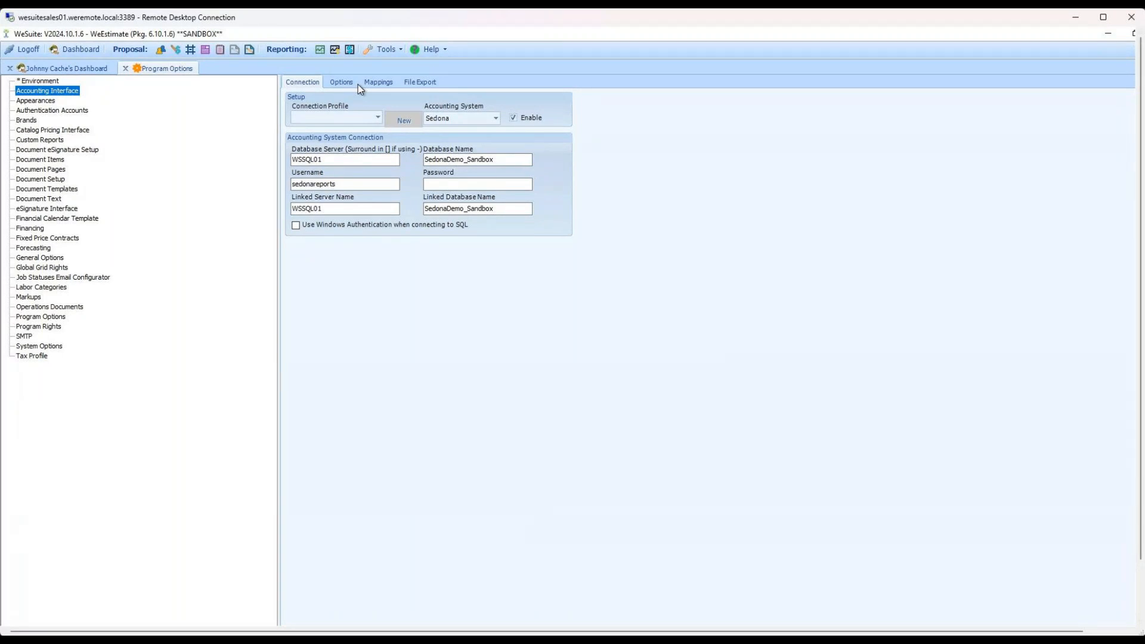
# - Review the accounting systems available for the Accounting Interface connection, leaving the selection as it is
pyautogui.click(495, 119)
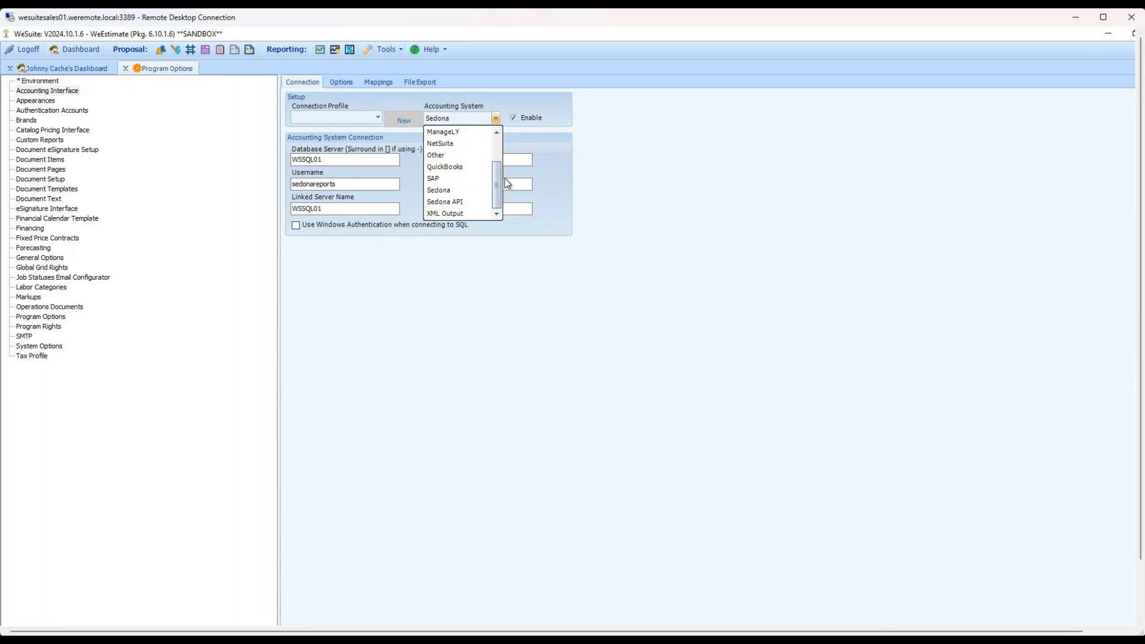
pyautogui.scroll(2, 505, 184)
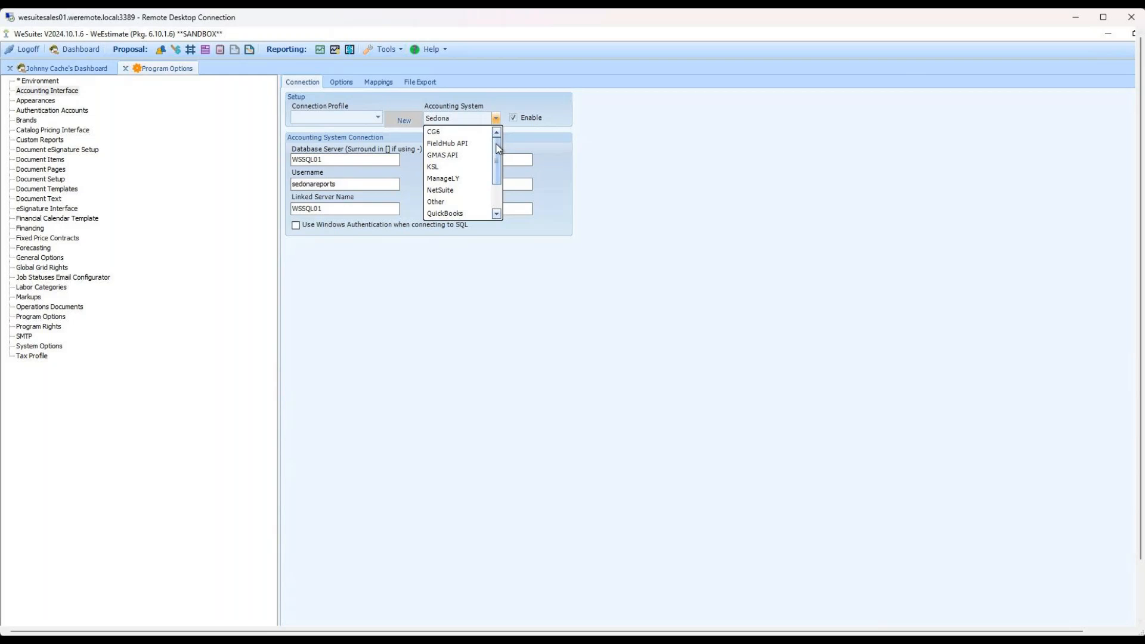
pyautogui.scroll(-2, 463, 191)
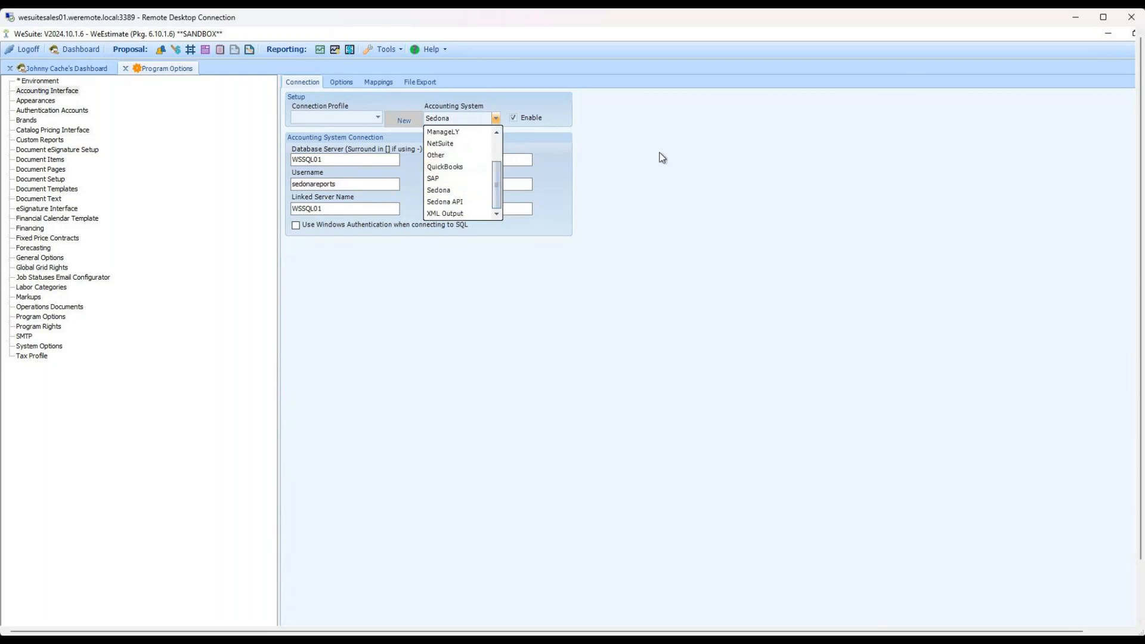
pyautogui.click(682, 159)
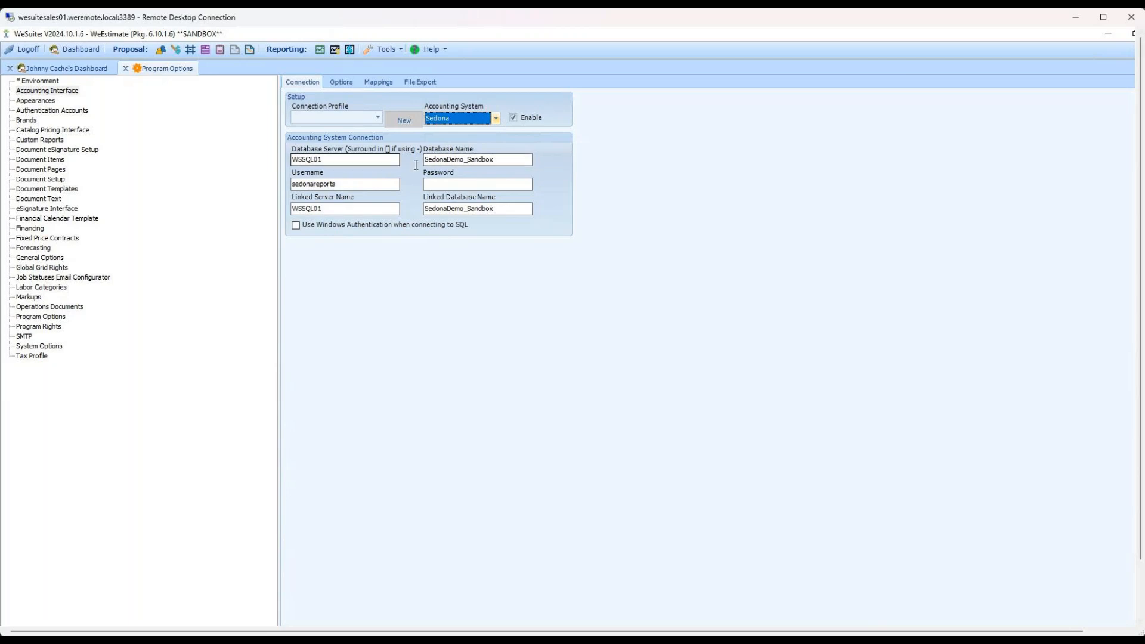
# - Go through the accounting system connection's database server, database name, username and password fields without editing them
pyautogui.click(351, 160)
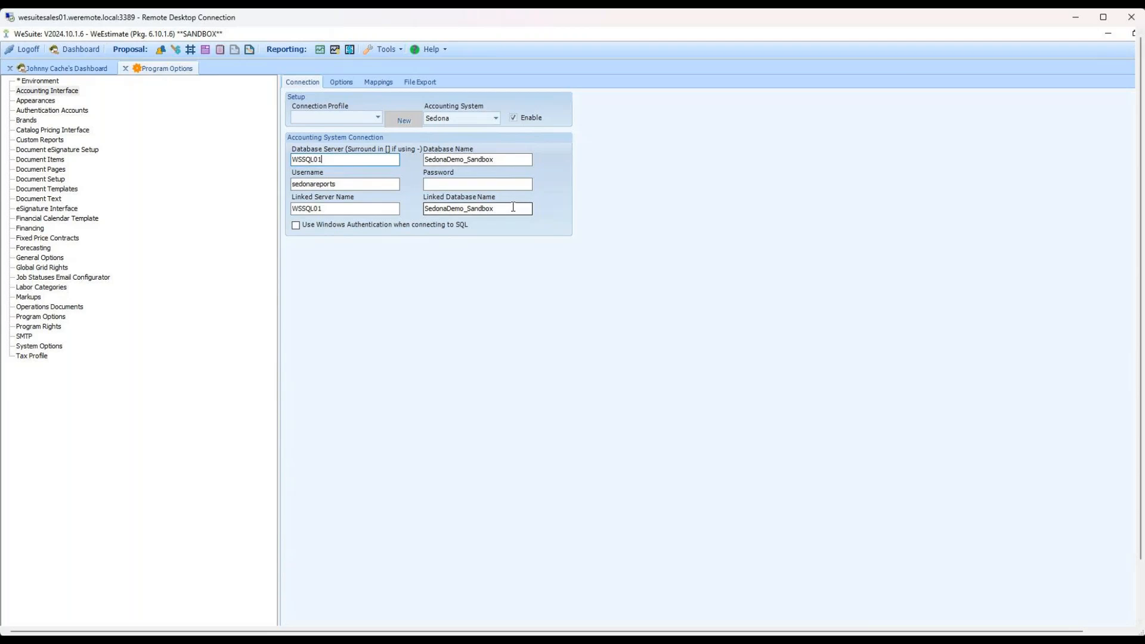
pyautogui.moveTo(328, 160); pyautogui.dragTo(283, 161)
pyautogui.press('Tab')
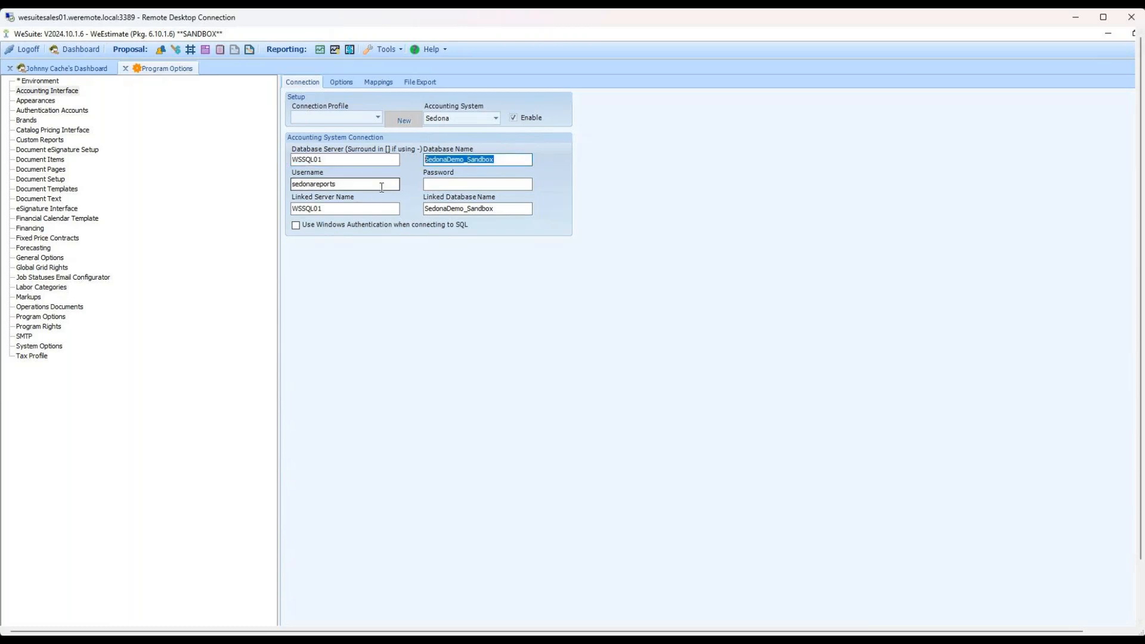
pyautogui.click(349, 186)
pyautogui.moveTo(349, 186); pyautogui.dragTo(276, 187)
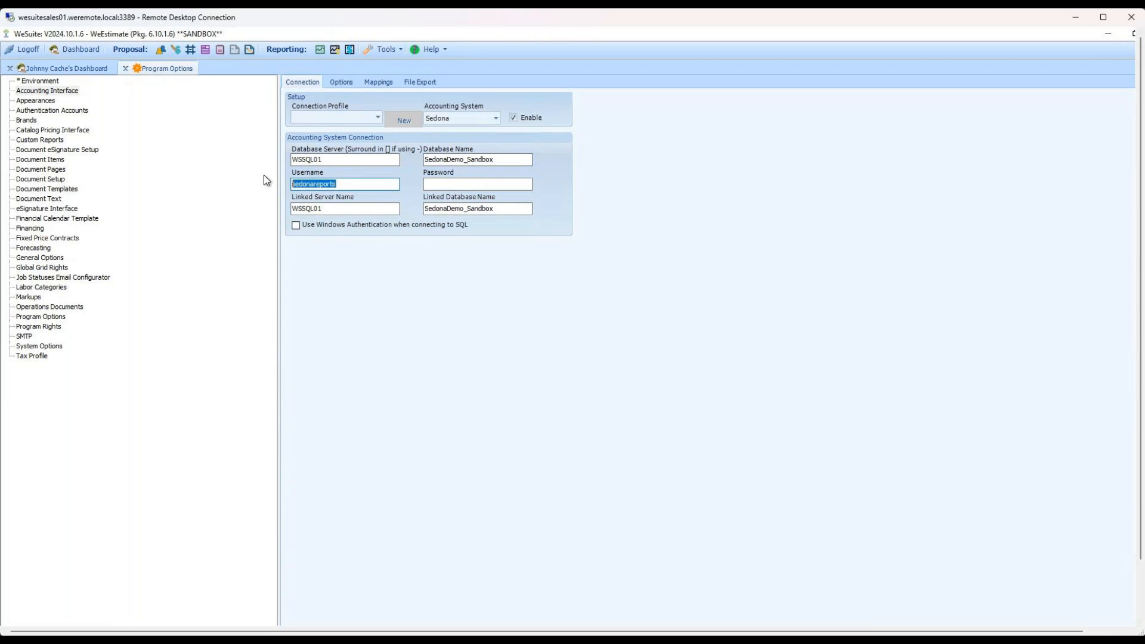
pyautogui.click(476, 183)
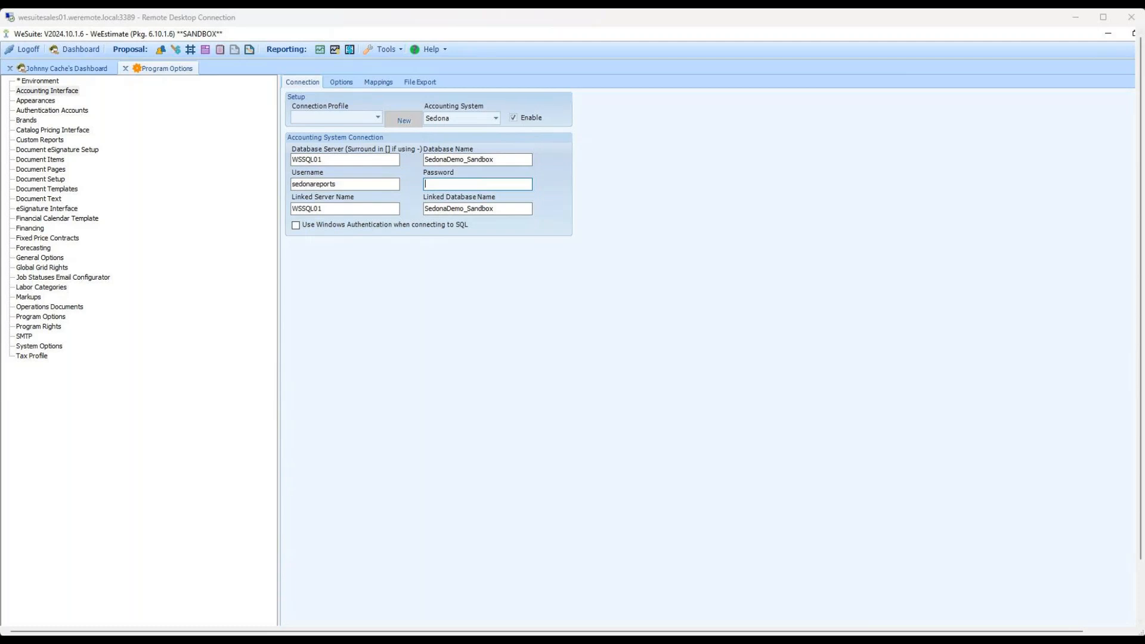
# - In the Accounting Interface options, examine the description choices for part search and part display
pyautogui.click(346, 82)
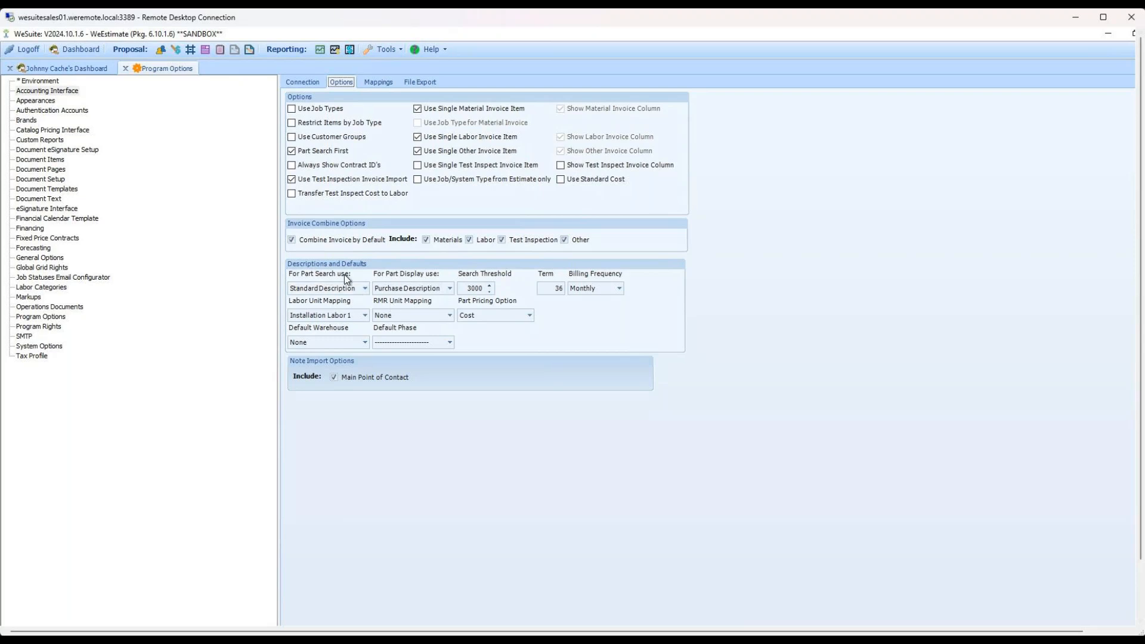
pyautogui.click(365, 290)
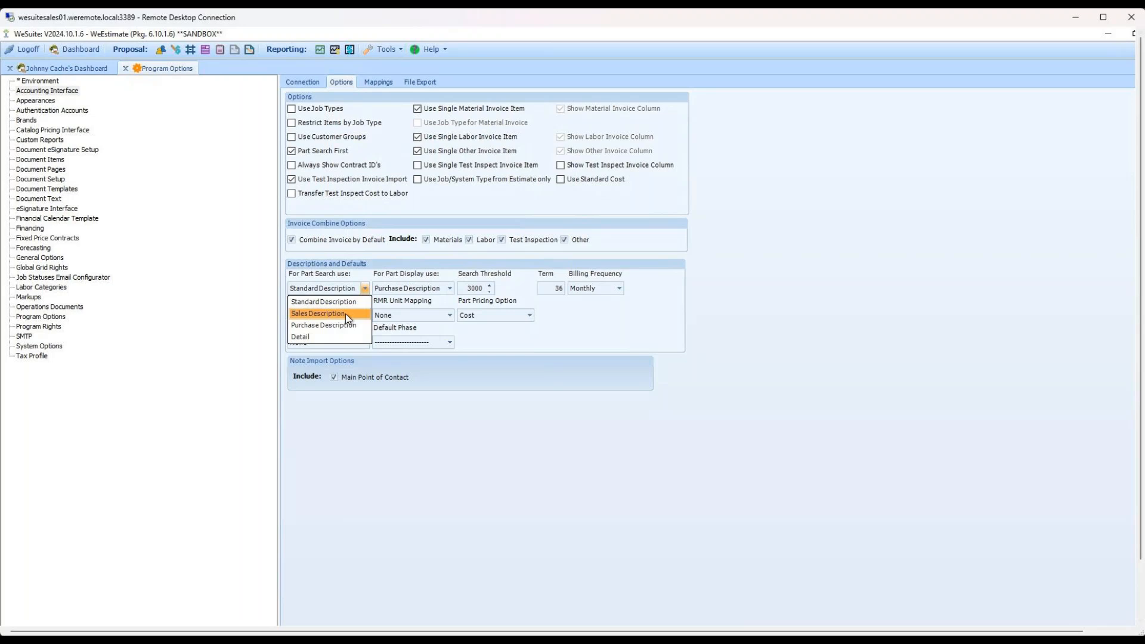
pyautogui.click(479, 337)
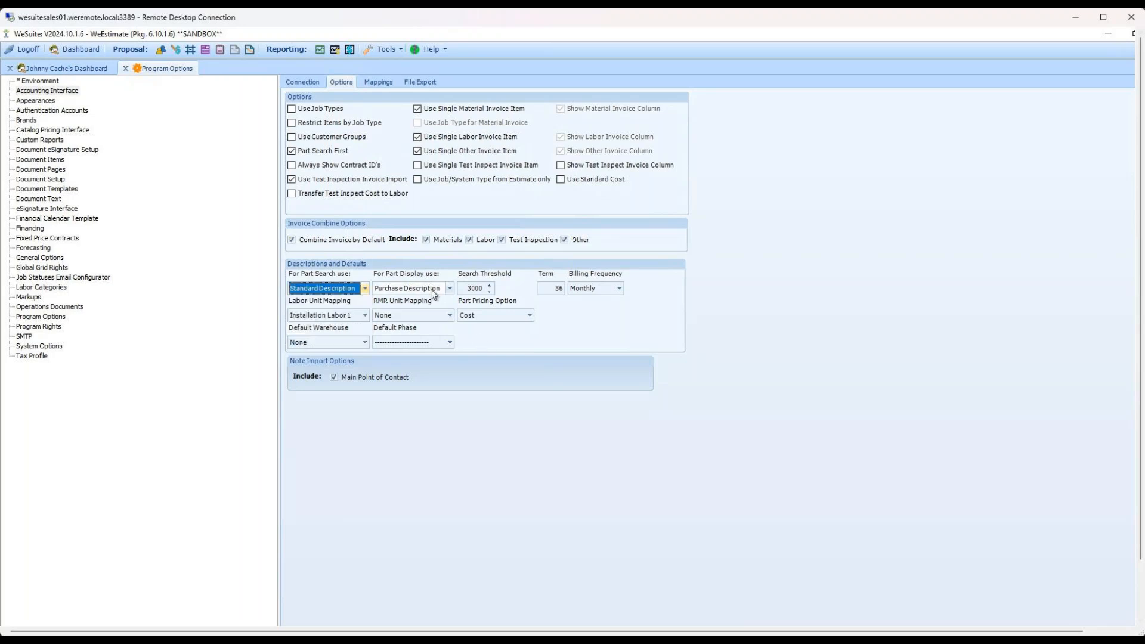
pyautogui.click(449, 289)
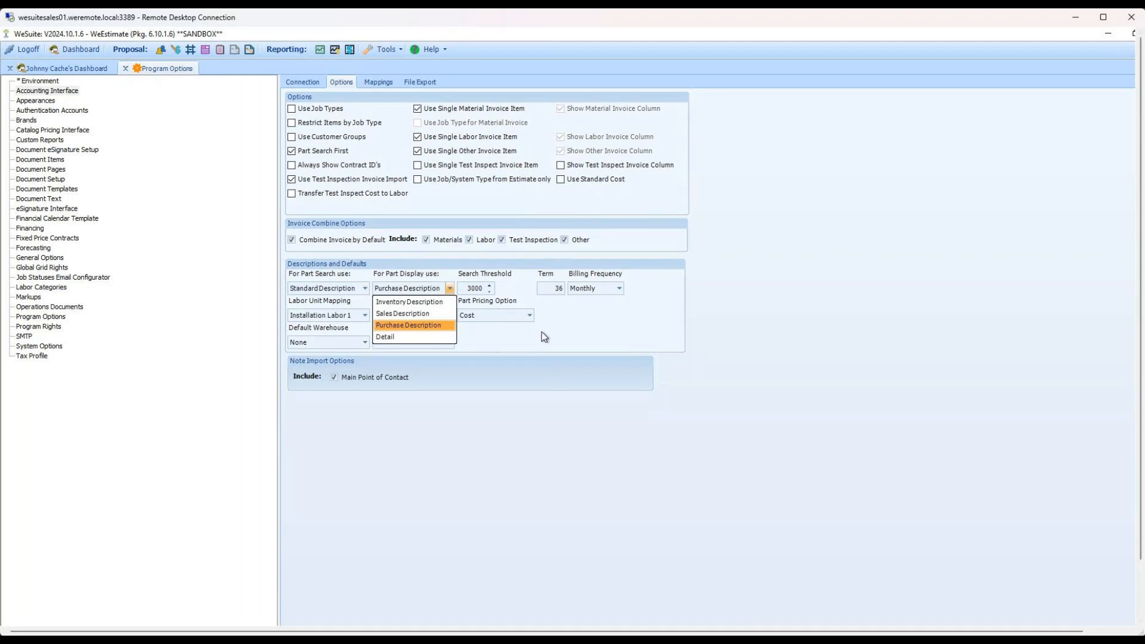
pyautogui.click(449, 272)
pyautogui.click(450, 289)
pyautogui.click(503, 288)
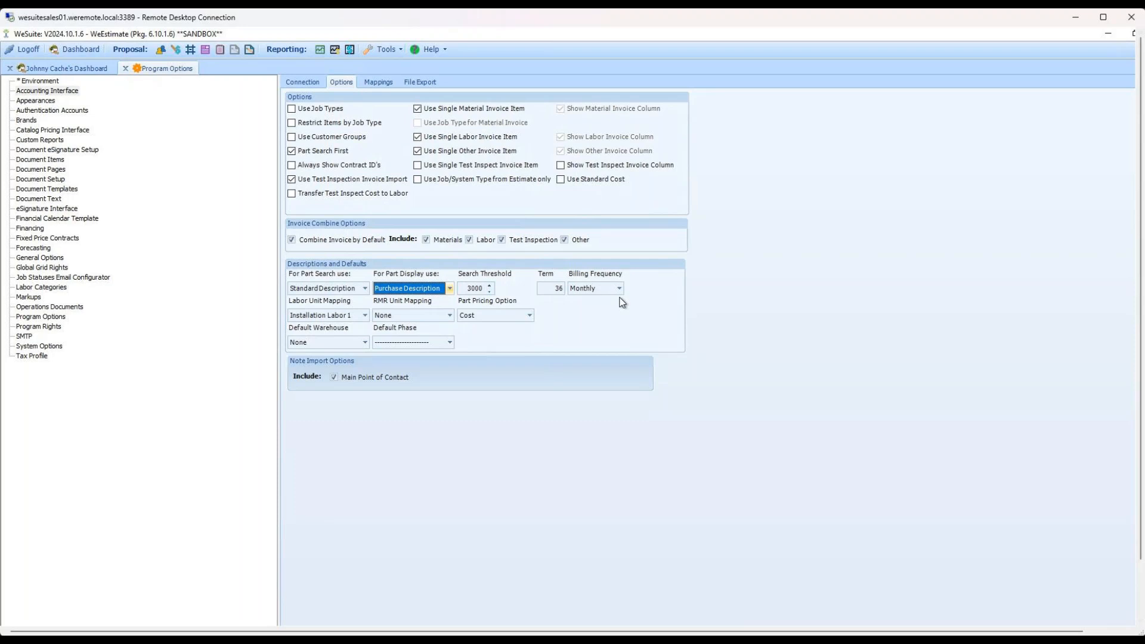
# - Examine the labor categories offered for Labor Unit Mapping in the accounting defaults
pyautogui.click(365, 316)
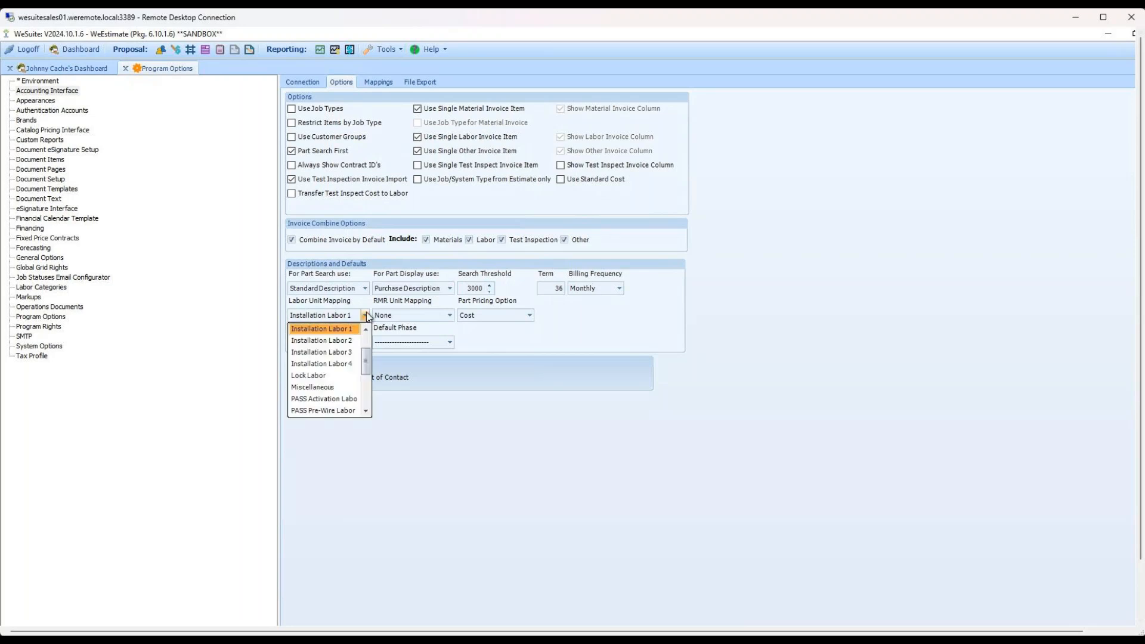
pyautogui.click(529, 346)
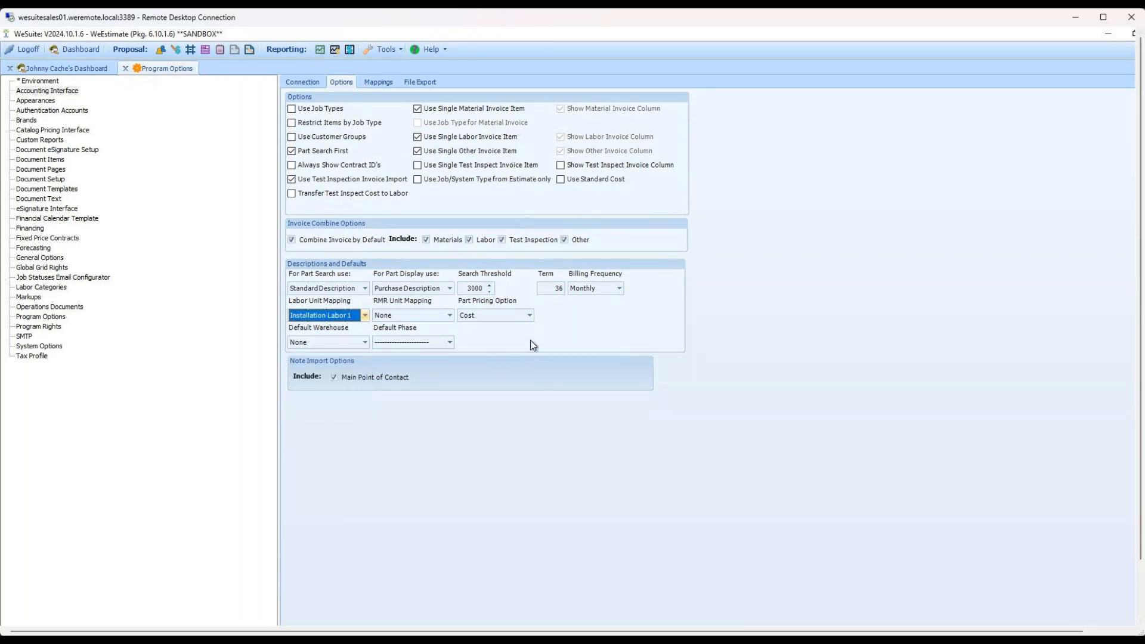
pyautogui.click(363, 317)
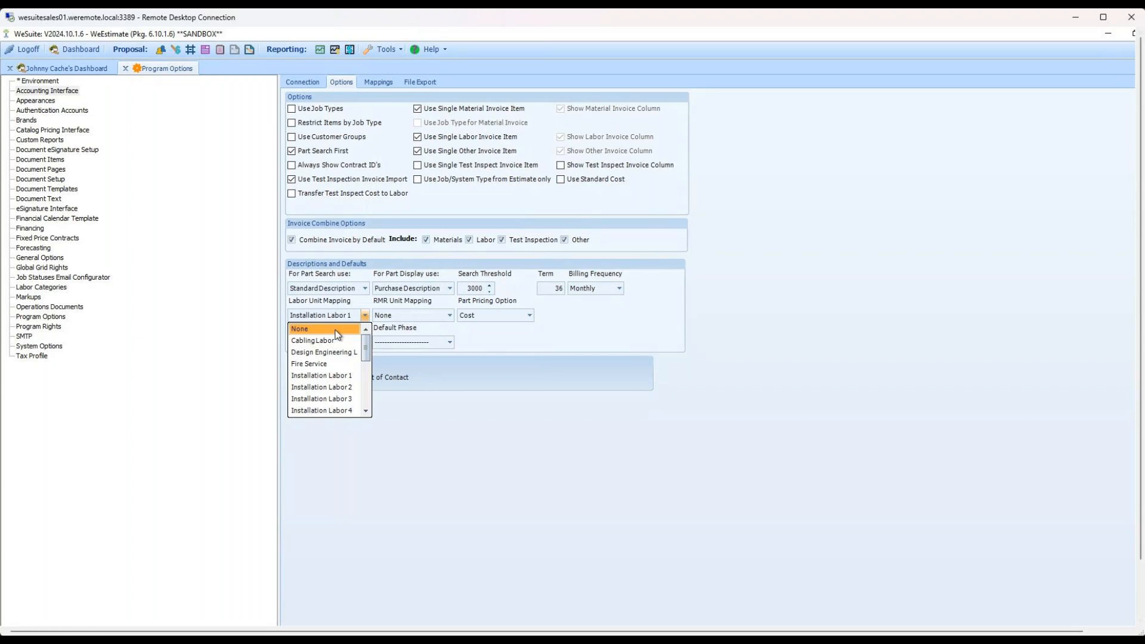
pyautogui.click(555, 354)
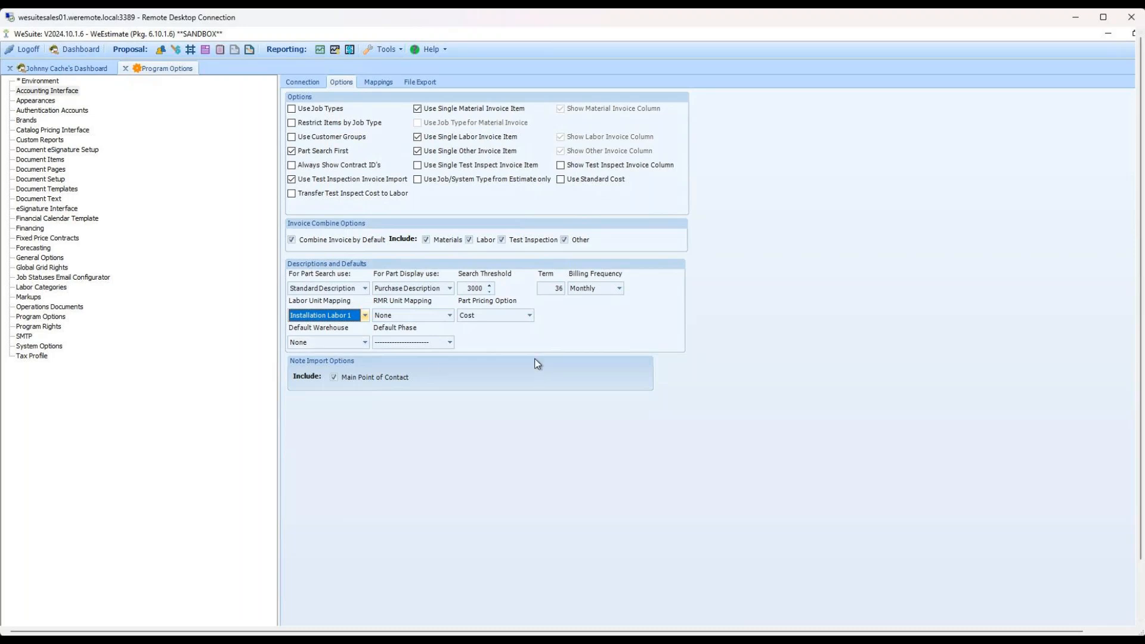
# - Examine the choices for RMR Unit Mapping and Part Pricing Option in the accounting defaults
pyautogui.click(450, 319)
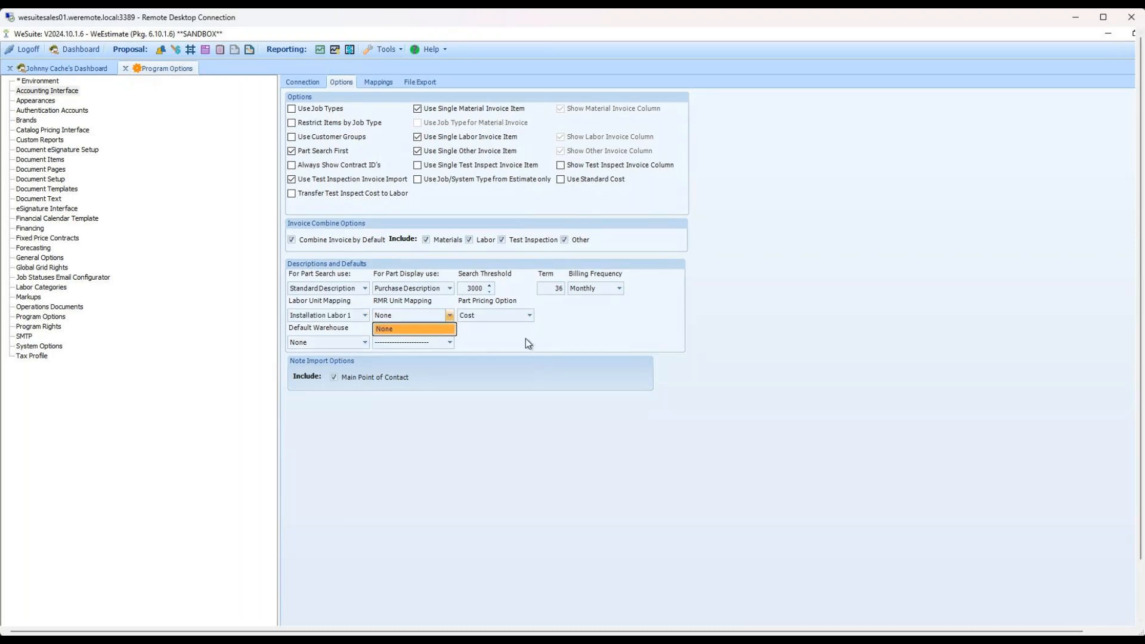
pyautogui.click(442, 317)
pyautogui.click(449, 316)
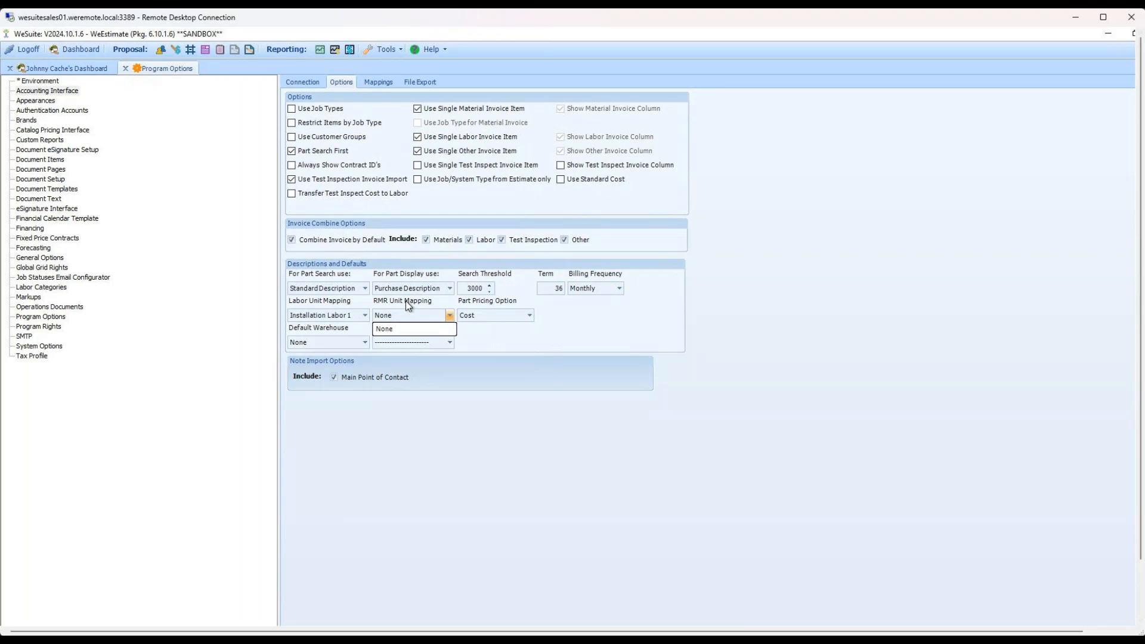
pyautogui.click(527, 315)
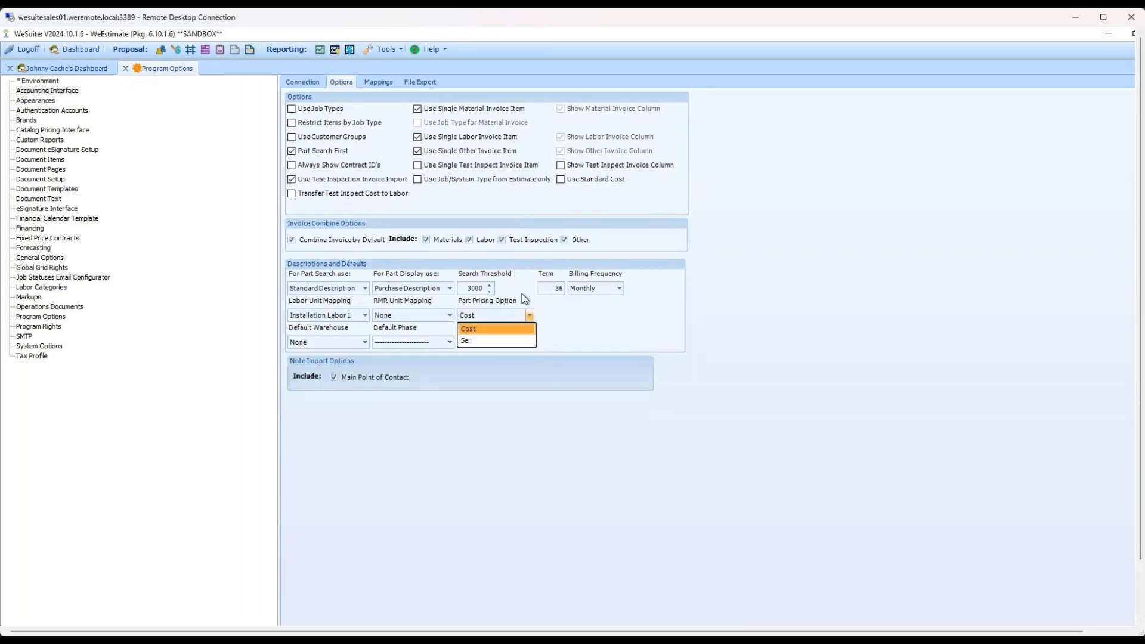
pyautogui.click(622, 313)
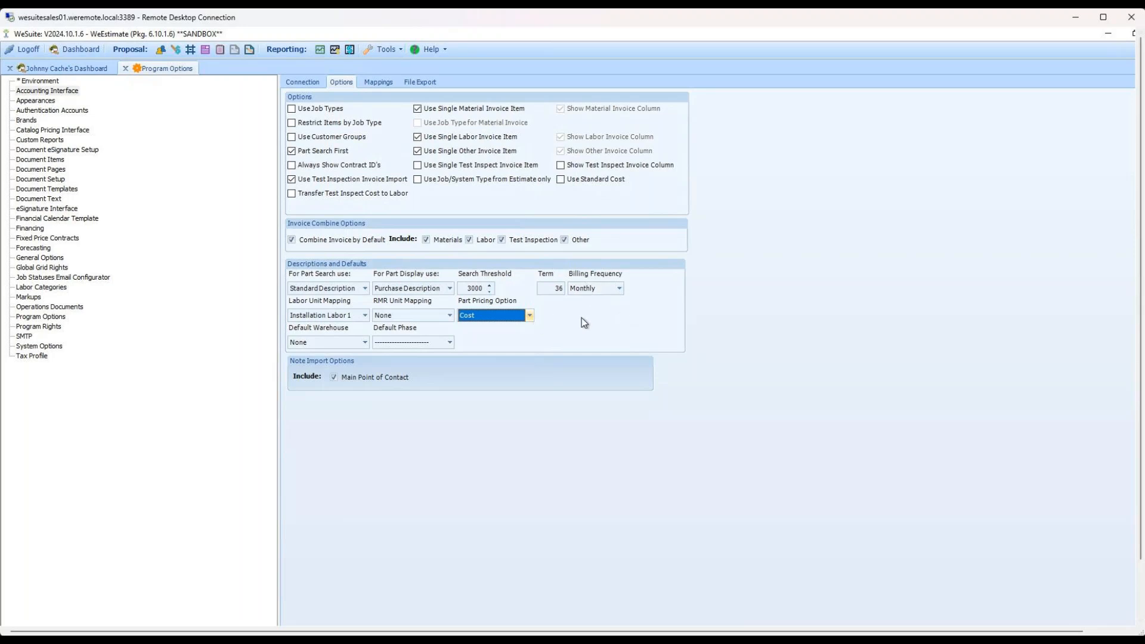
# - Examine the available Default Warehouse and Default Phase choices without changing either setting
pyautogui.click(364, 343)
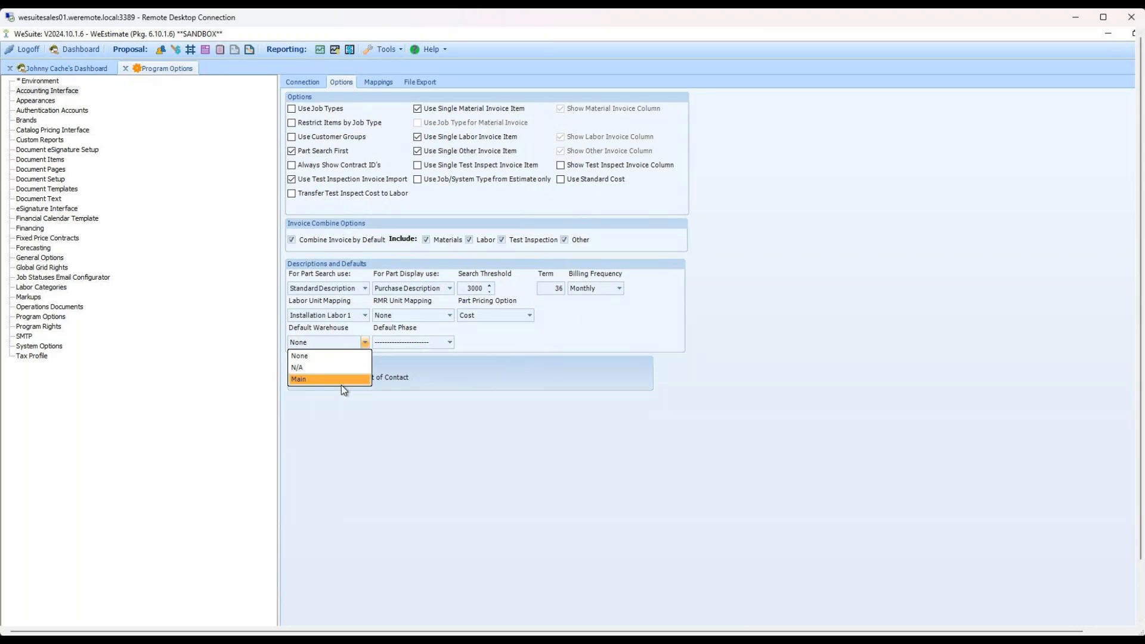
pyautogui.click(448, 341)
pyautogui.click(449, 341)
pyautogui.click(488, 346)
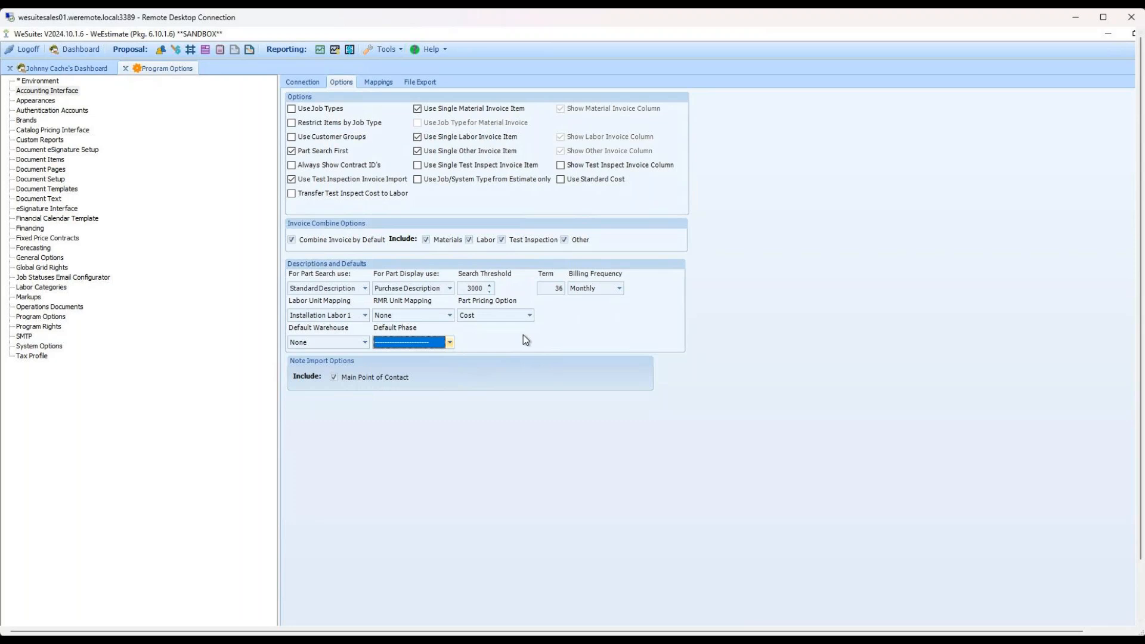
pyautogui.click(450, 343)
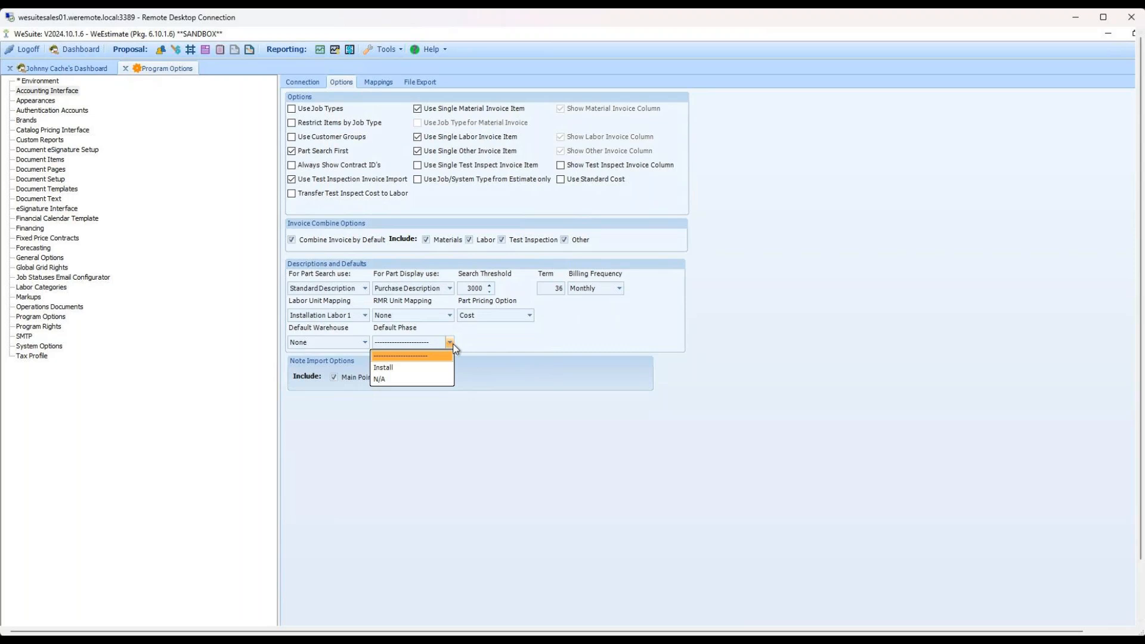
pyautogui.click(542, 356)
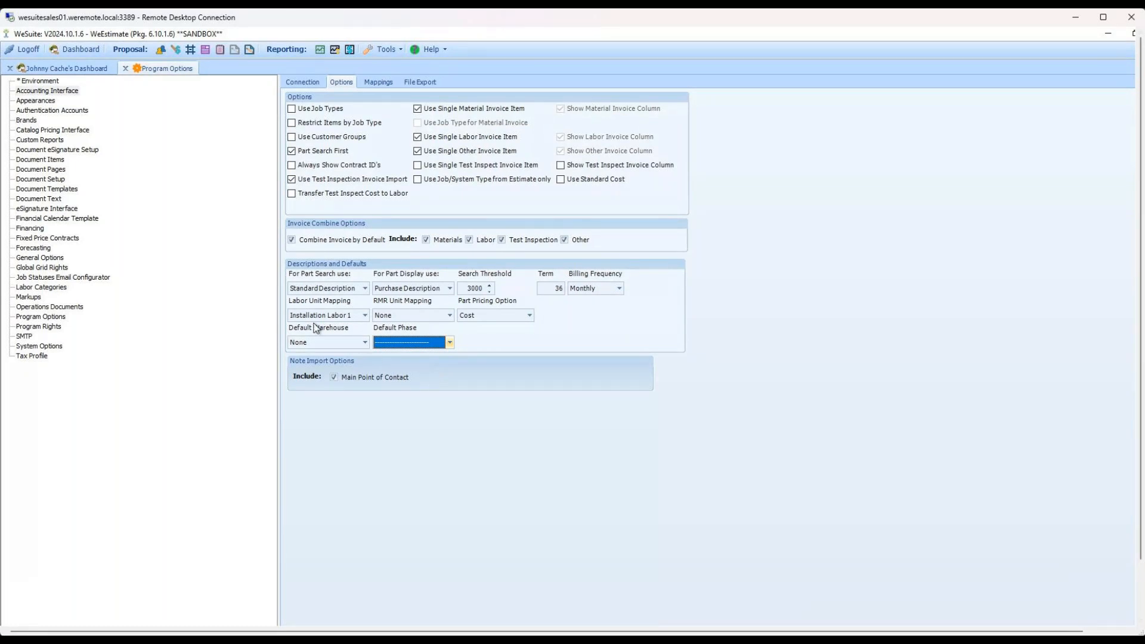
# - View the accounting labor task mappings and the connection settings, and return to the Accounting Interface options
pyautogui.click(393, 88)
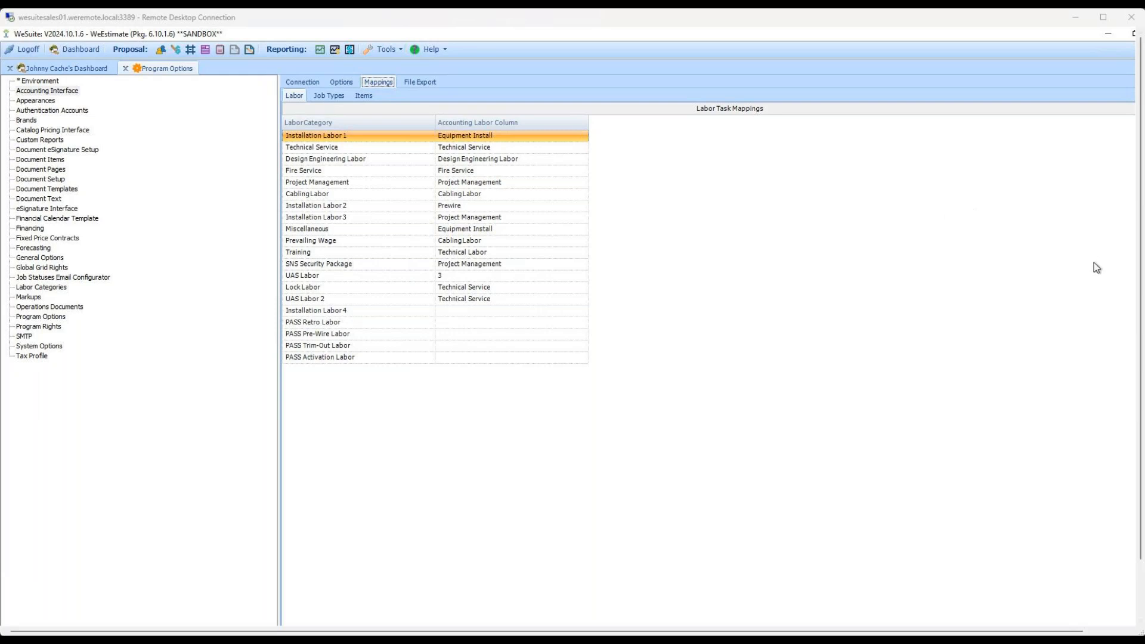
pyautogui.click(303, 80)
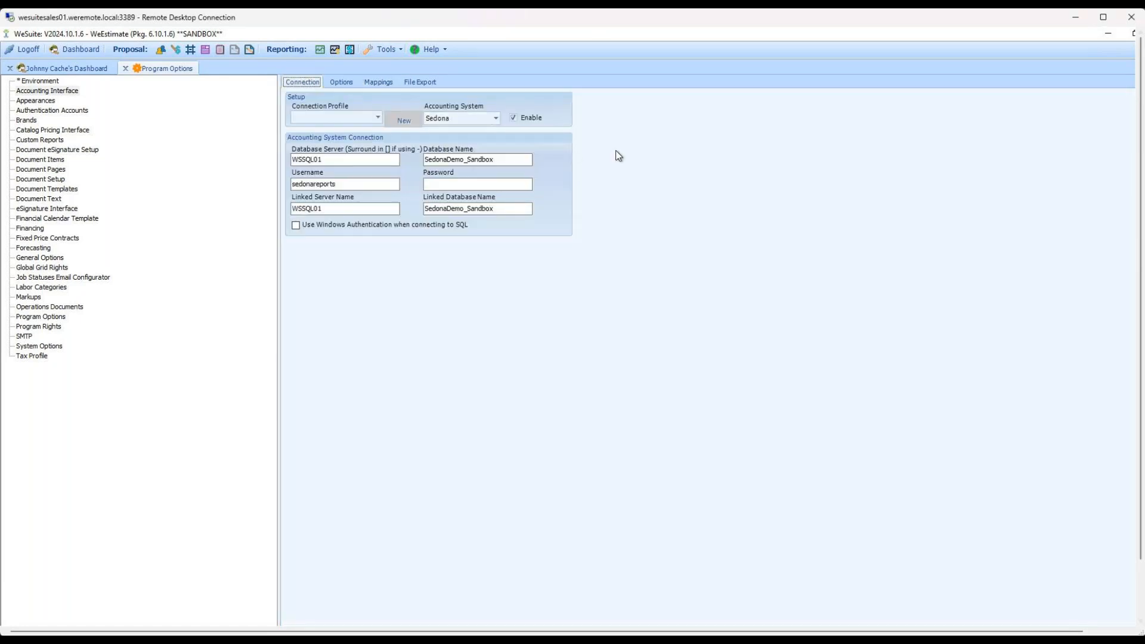
pyautogui.click(339, 82)
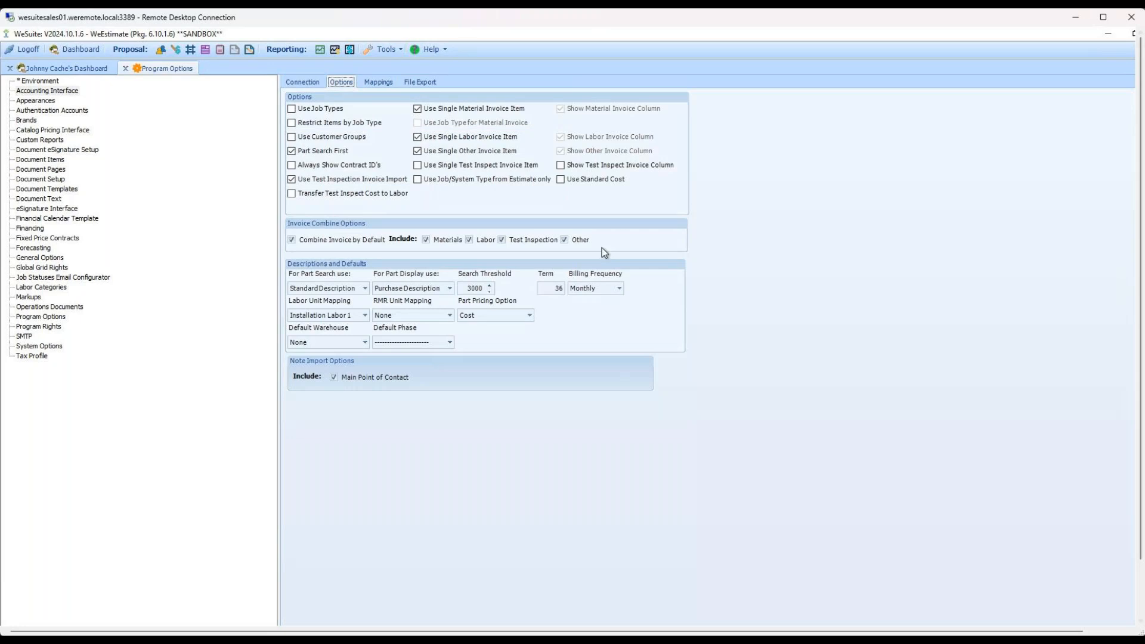
# - Recheck the Default Phase choices and close the list without picking one
pyautogui.click(449, 339)
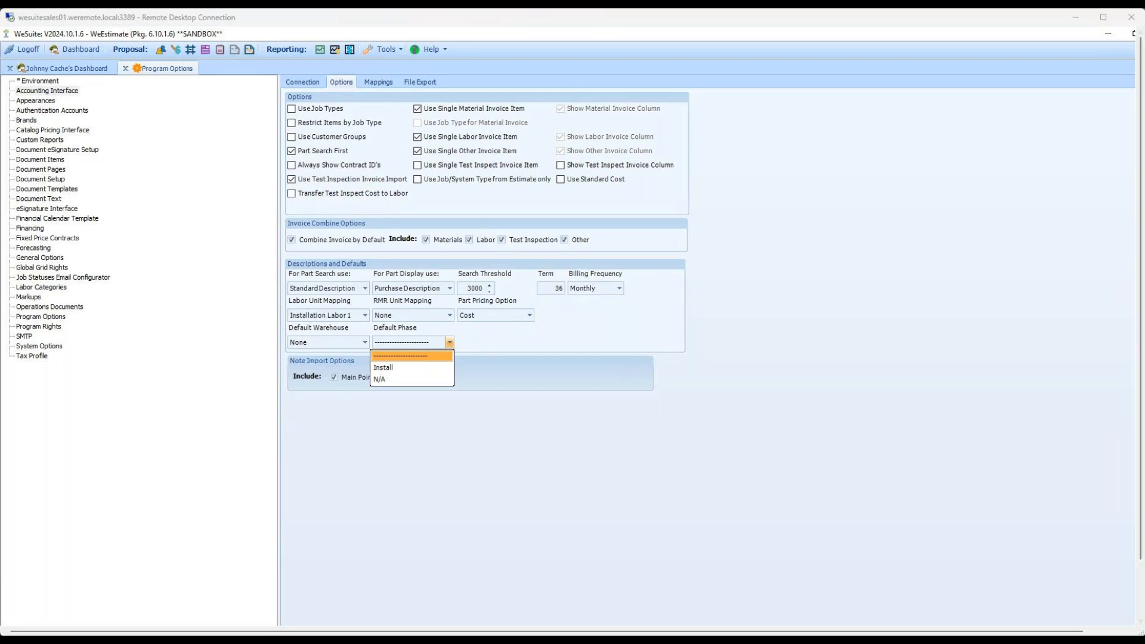
pyautogui.click(625, 338)
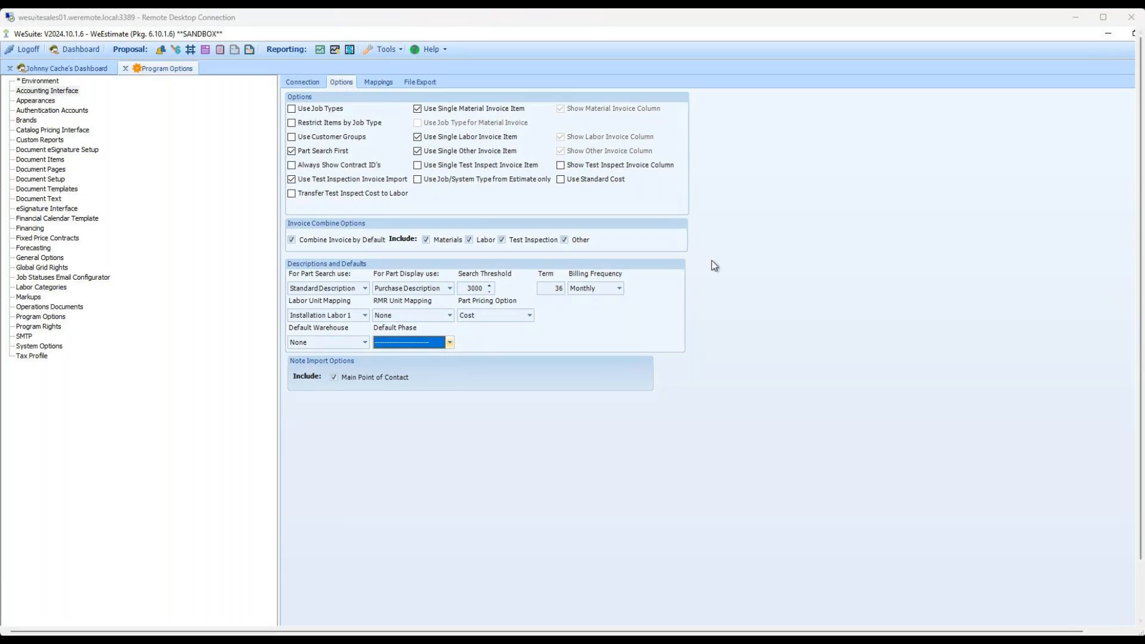
pyautogui.click(450, 343)
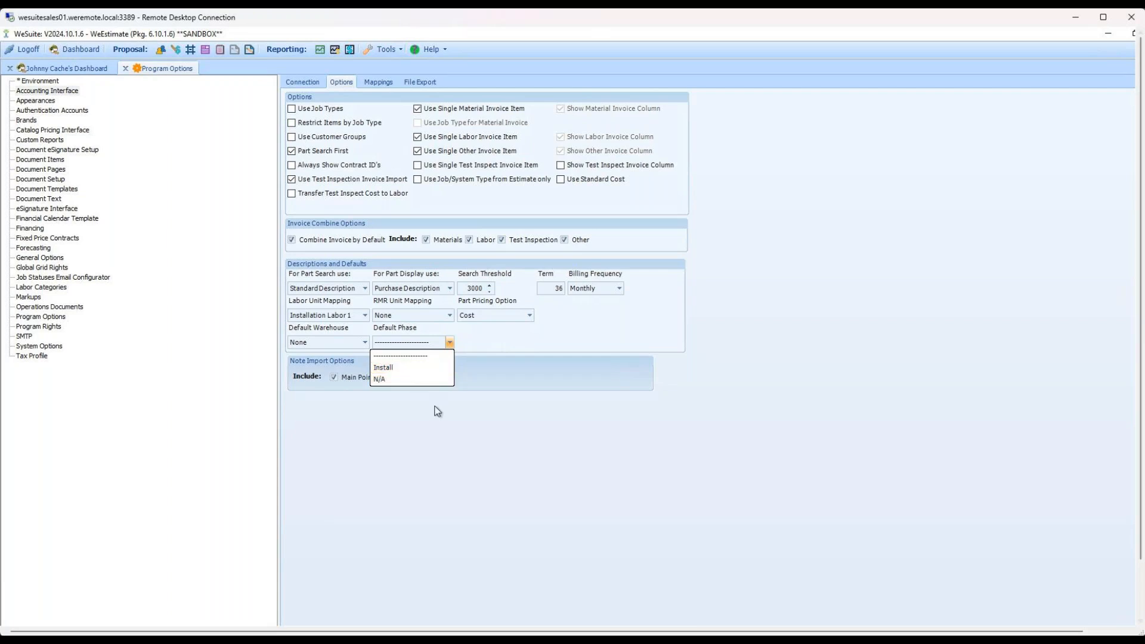
pyautogui.click(52, 101)
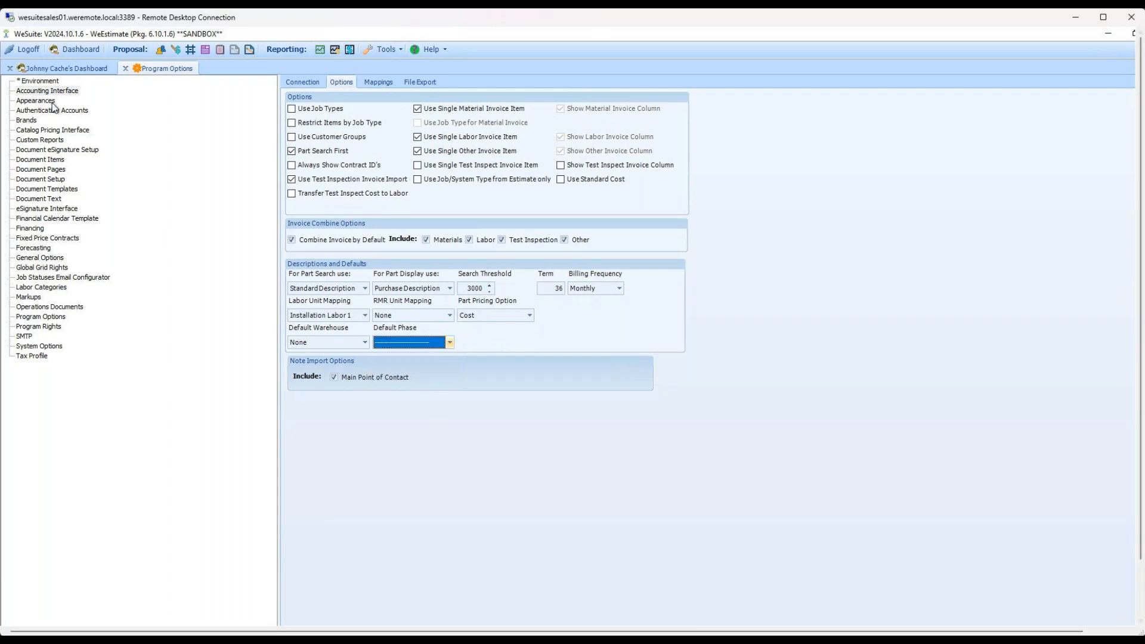
# - Display the Phase data list in the Appearances item lists
pyautogui.click(53, 102)
pyautogui.click(387, 98)
pyautogui.moveTo(402, 126); pyautogui.dragTo(403, 162)
pyautogui.click(349, 180)
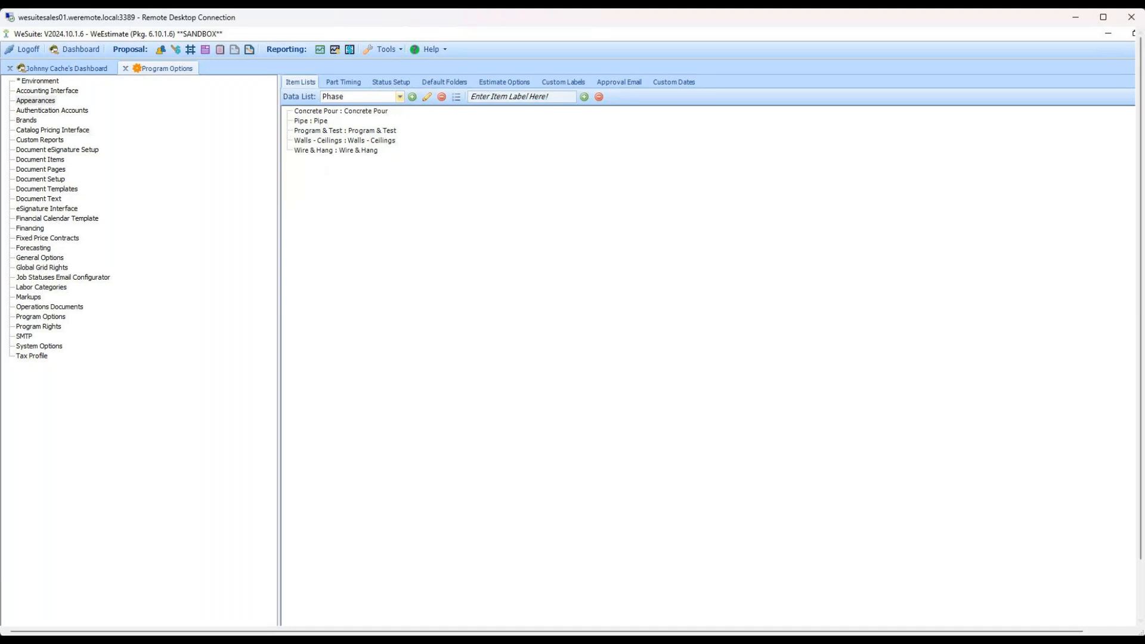
# - Close and reopen the Program Options, and view the Environment's Reports settings
pyautogui.click(125, 68)
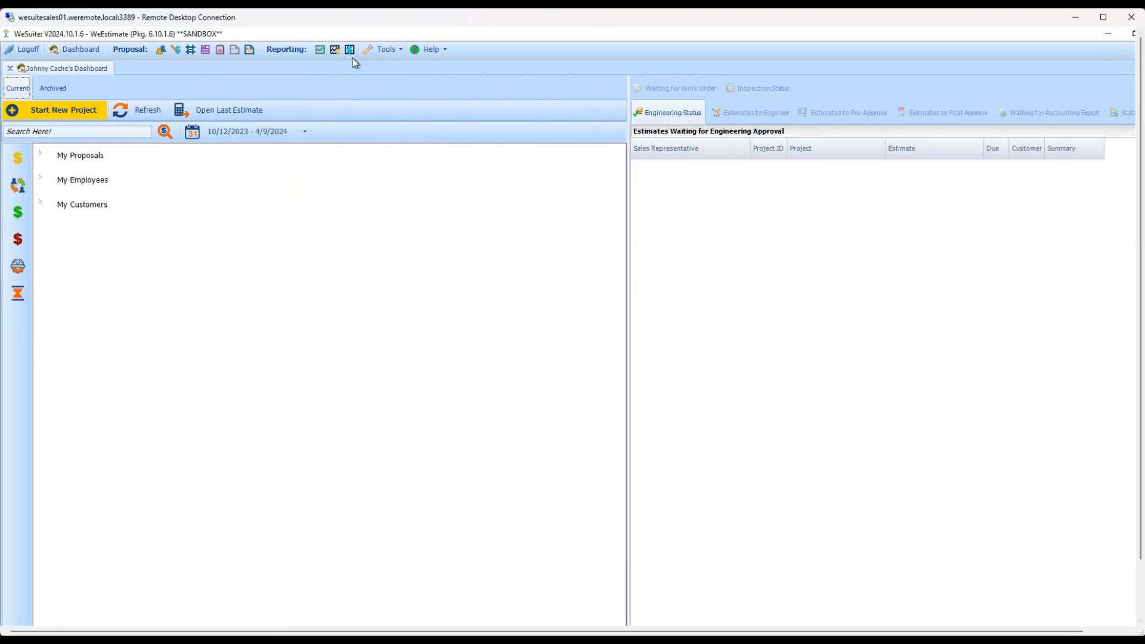
pyautogui.click(386, 50)
pyautogui.click(438, 174)
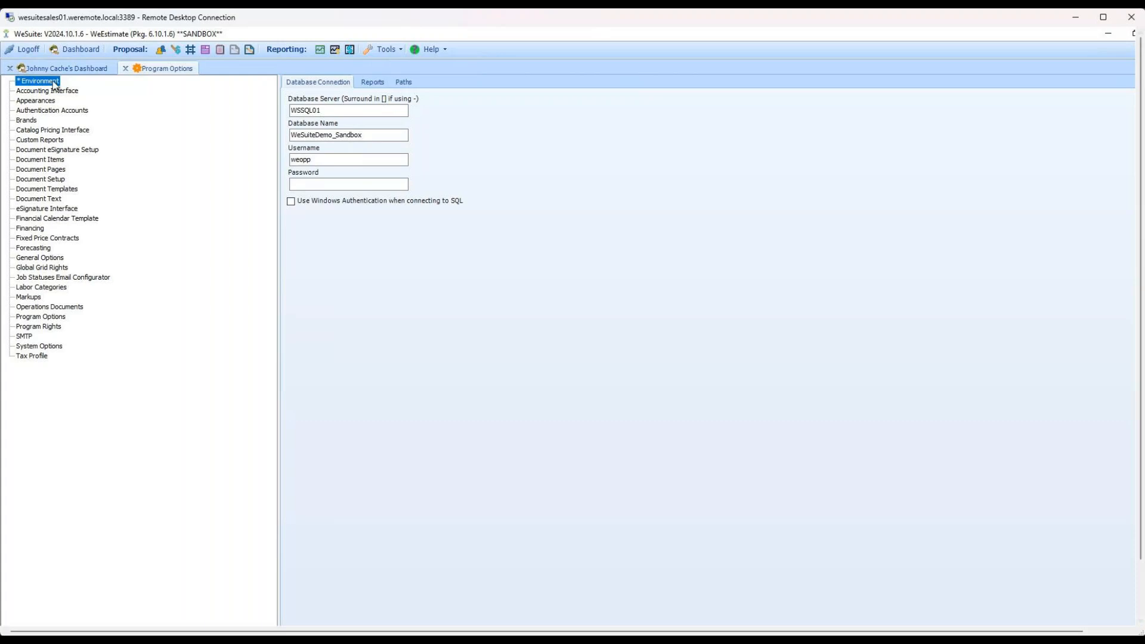
pyautogui.click(381, 81)
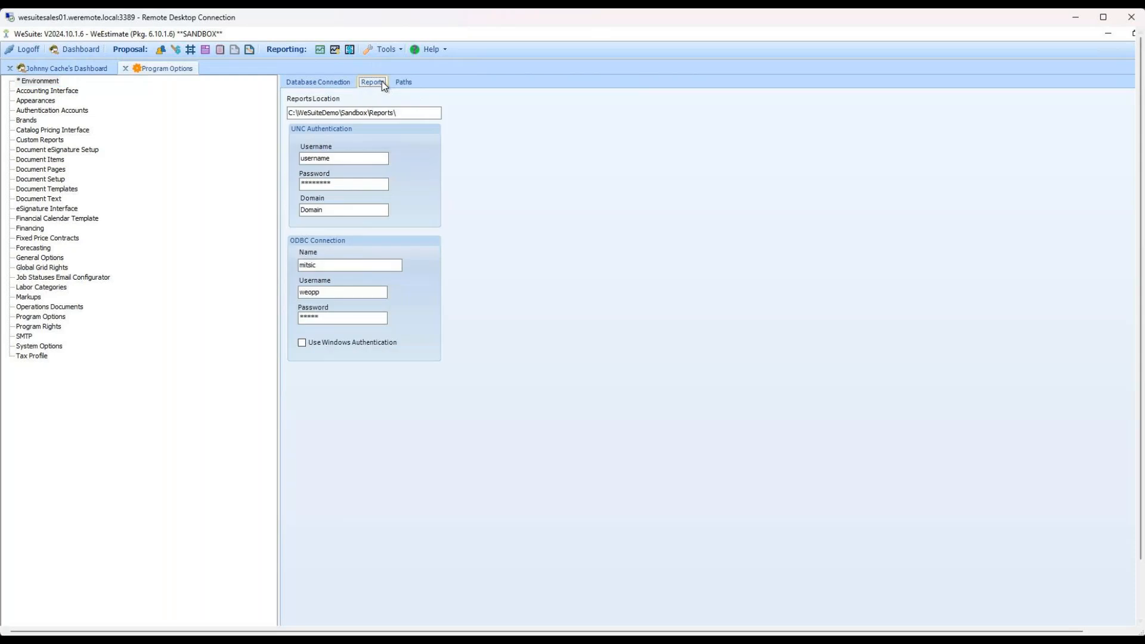
# - Open the Accounting Interface's labor task mappings and examine the accounting labor columns available for Installation Labor 1 without changing it
pyautogui.click(39, 102)
pyautogui.click(65, 92)
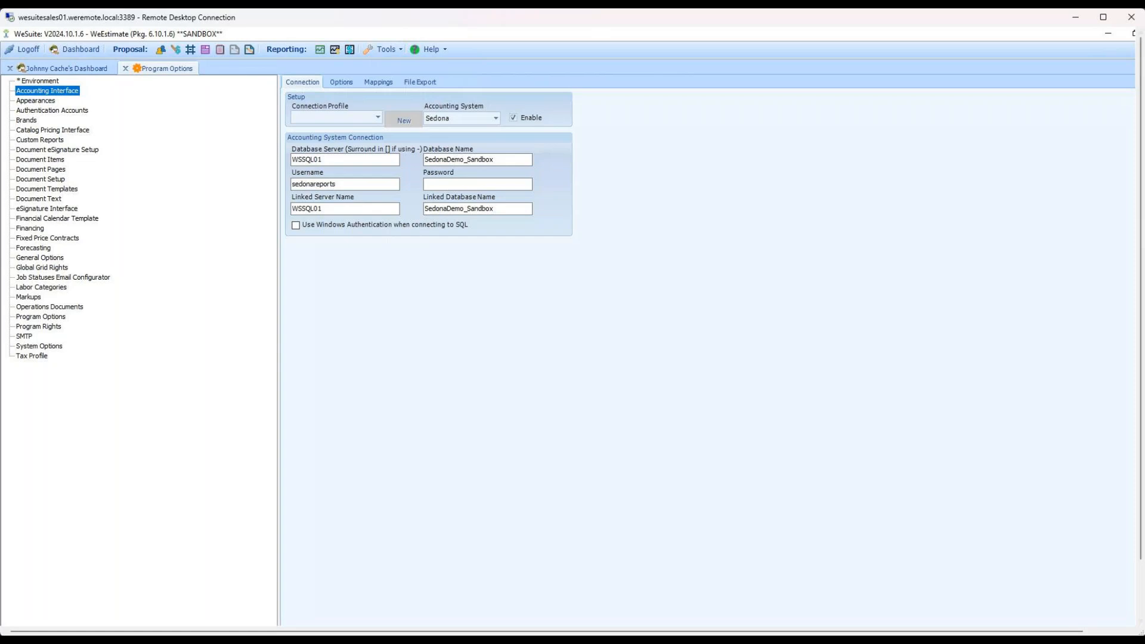
pyautogui.click(388, 84)
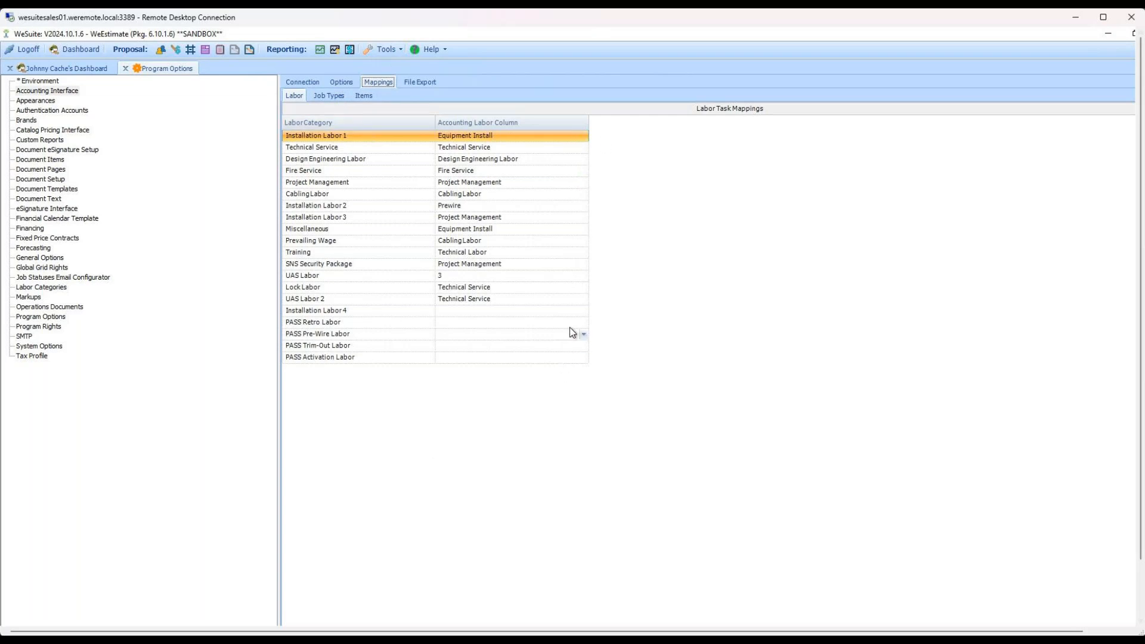
pyautogui.click(584, 137)
pyautogui.click(384, 137)
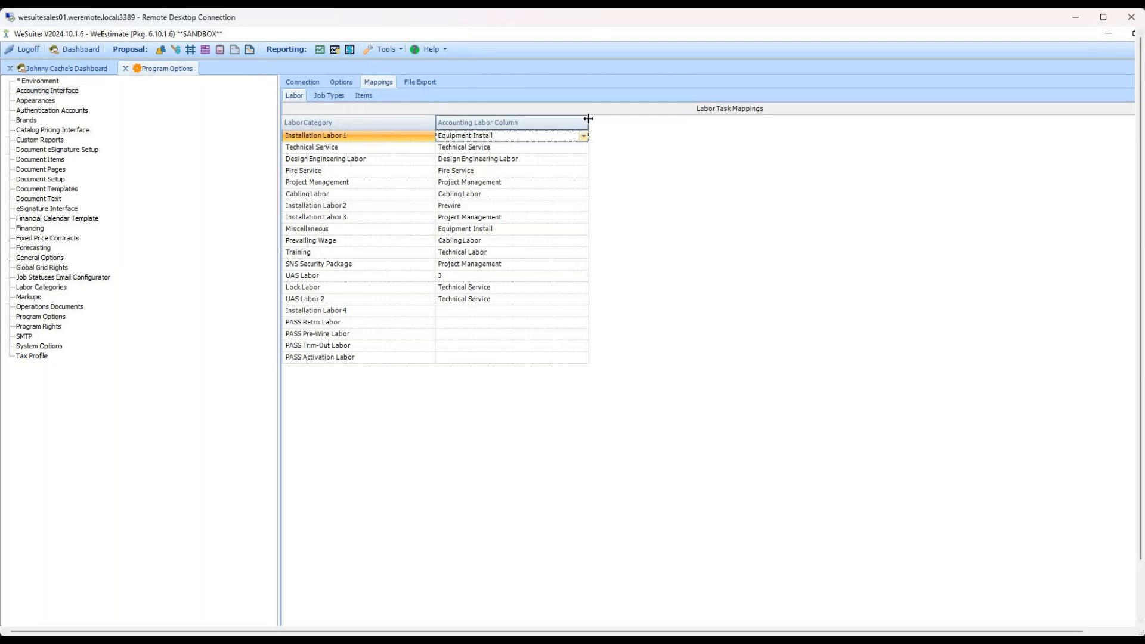
pyautogui.click(584, 137)
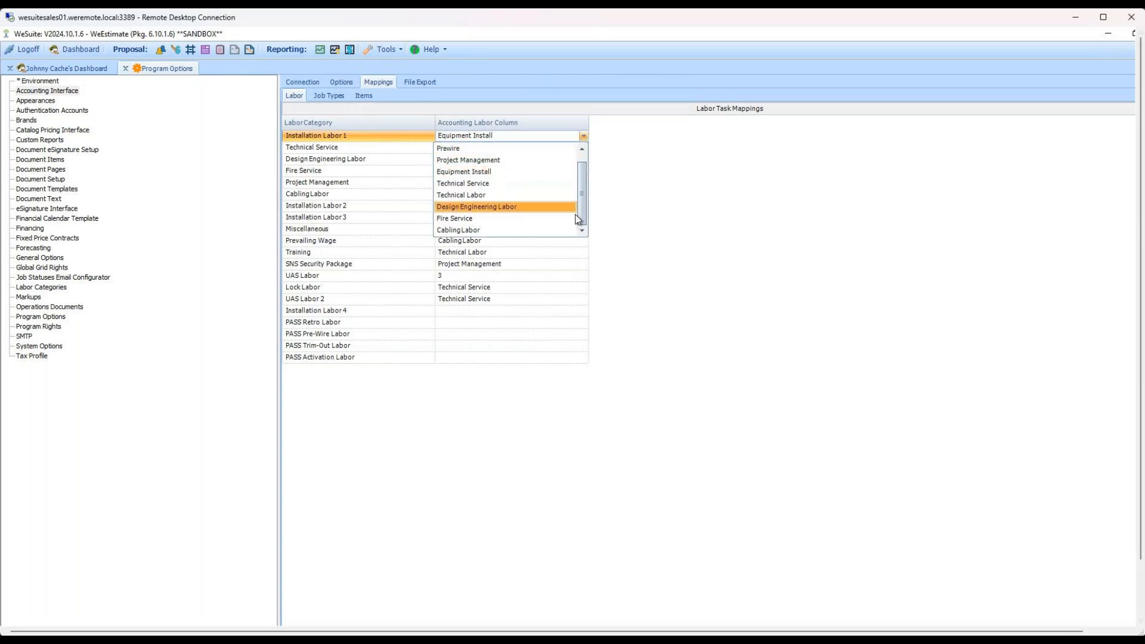
pyautogui.scroll(1, 537, 156)
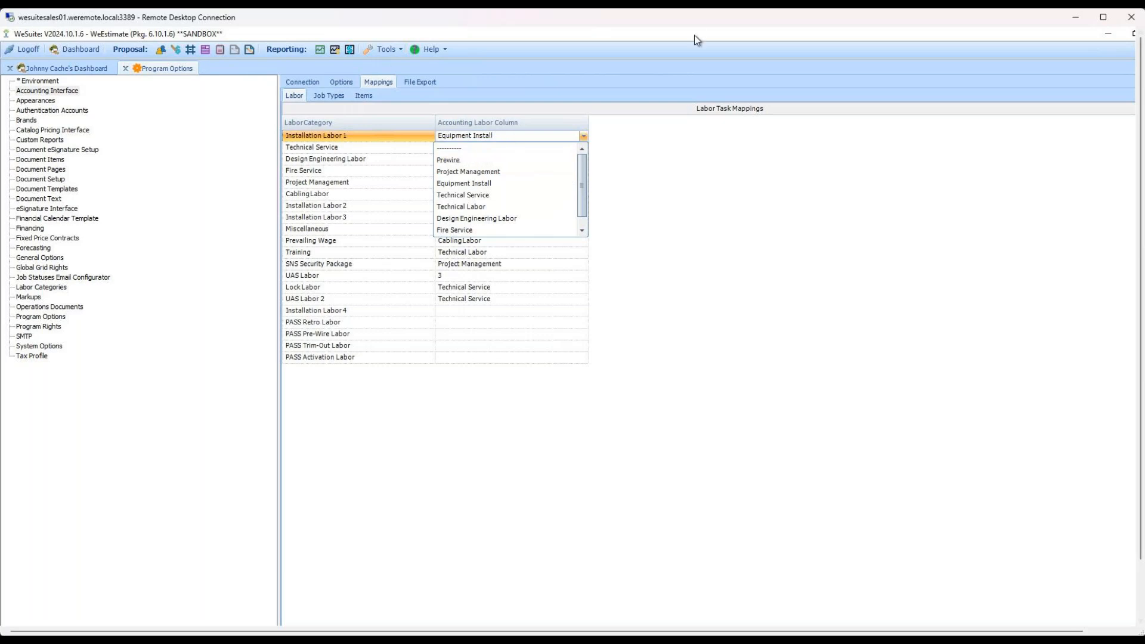
pyautogui.click(575, 137)
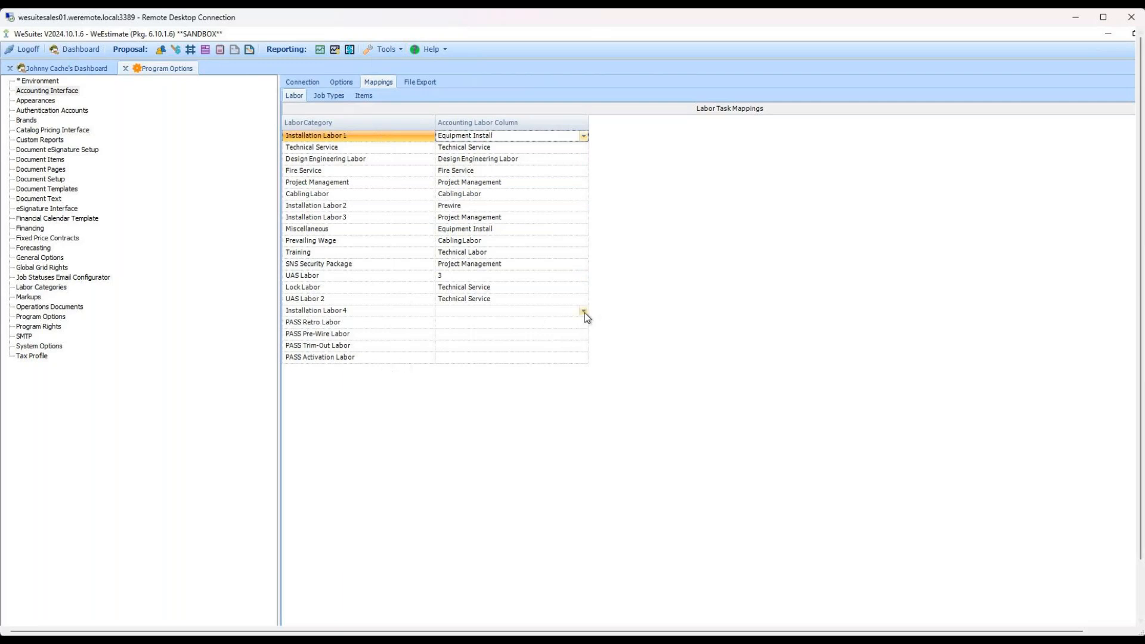
# - Map the Installation Labor 4 category to the Equipment Install accounting labor column
pyautogui.click(585, 311)
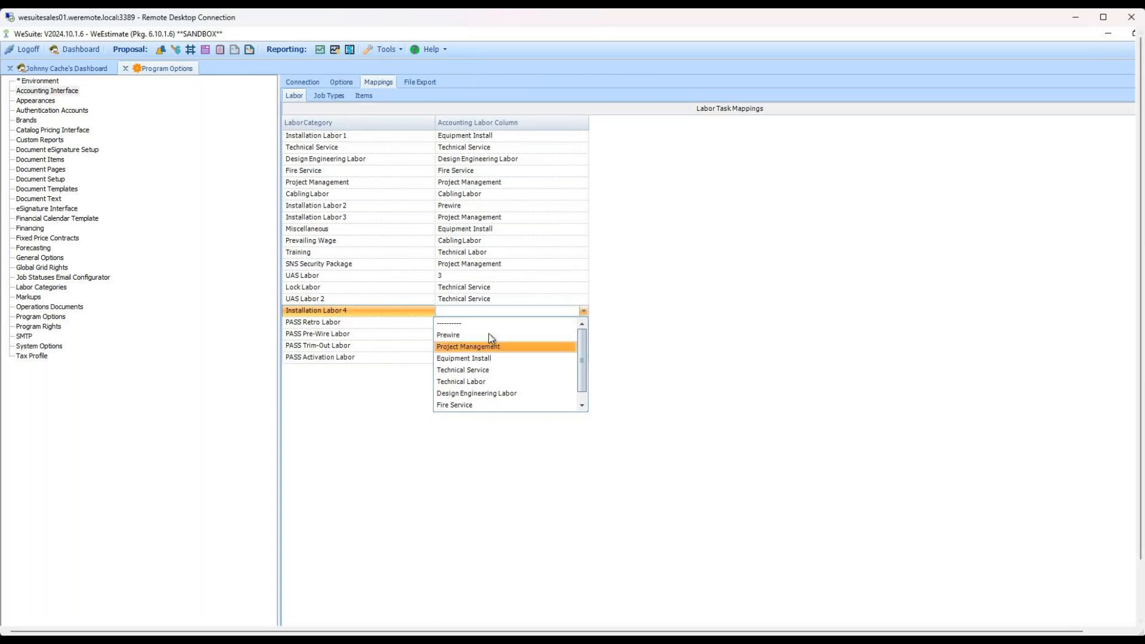
pyautogui.moveTo(581, 360); pyautogui.dragTo(580, 384)
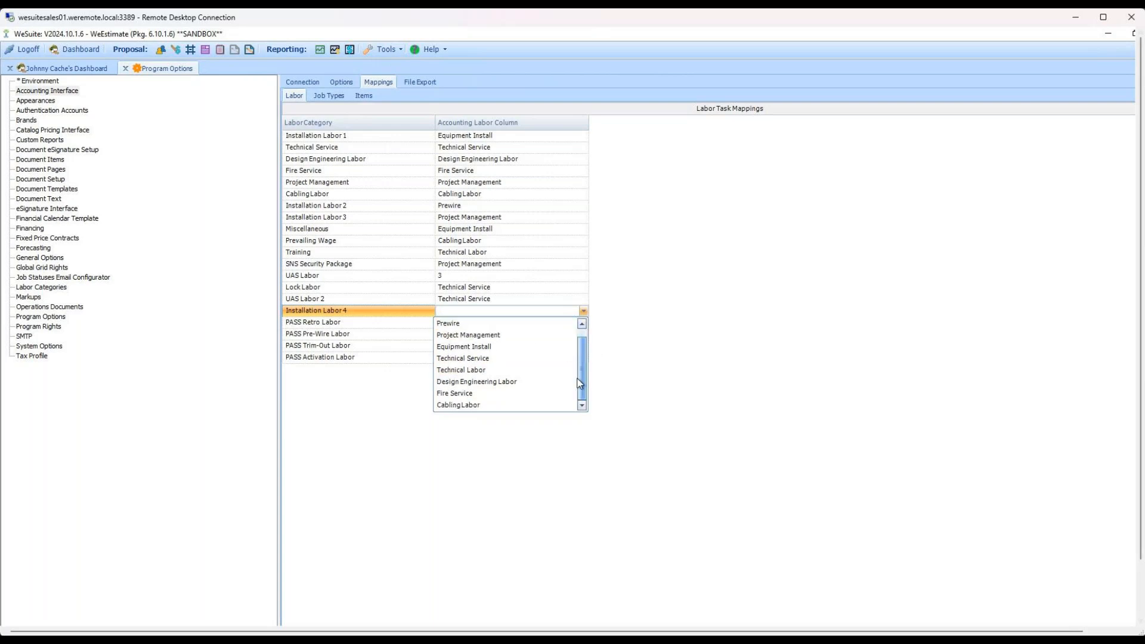
pyautogui.click(506, 346)
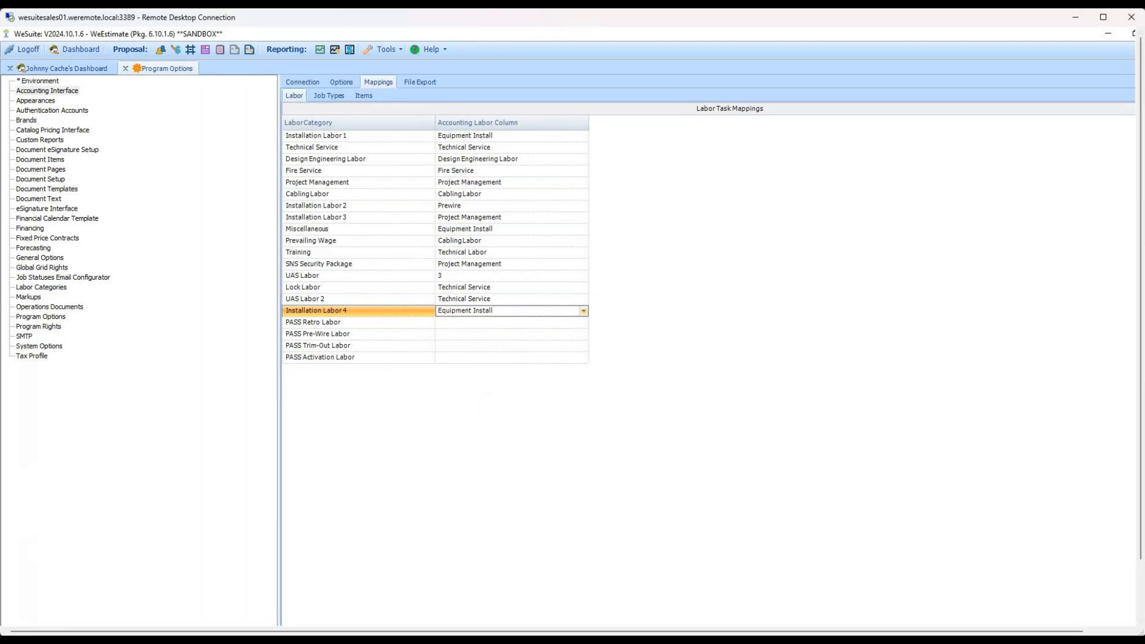
# - Map the UAS Labor category to the Technical Labor accounting labor column and commit the row
pyautogui.click(584, 277)
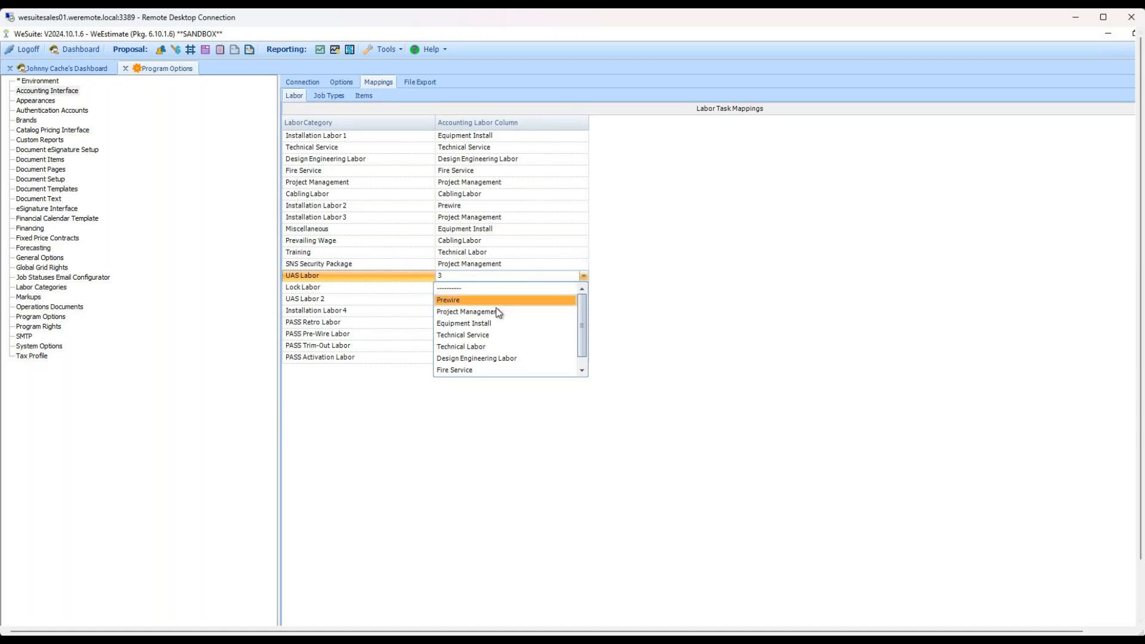
pyautogui.scroll(-1, 502, 343)
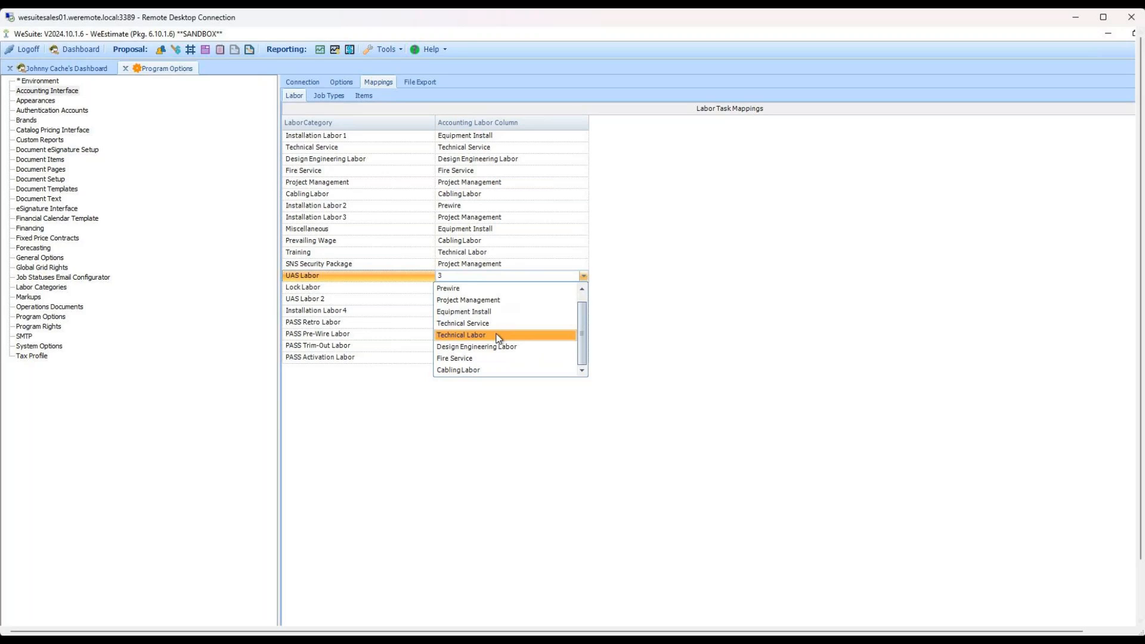
pyautogui.click(500, 336)
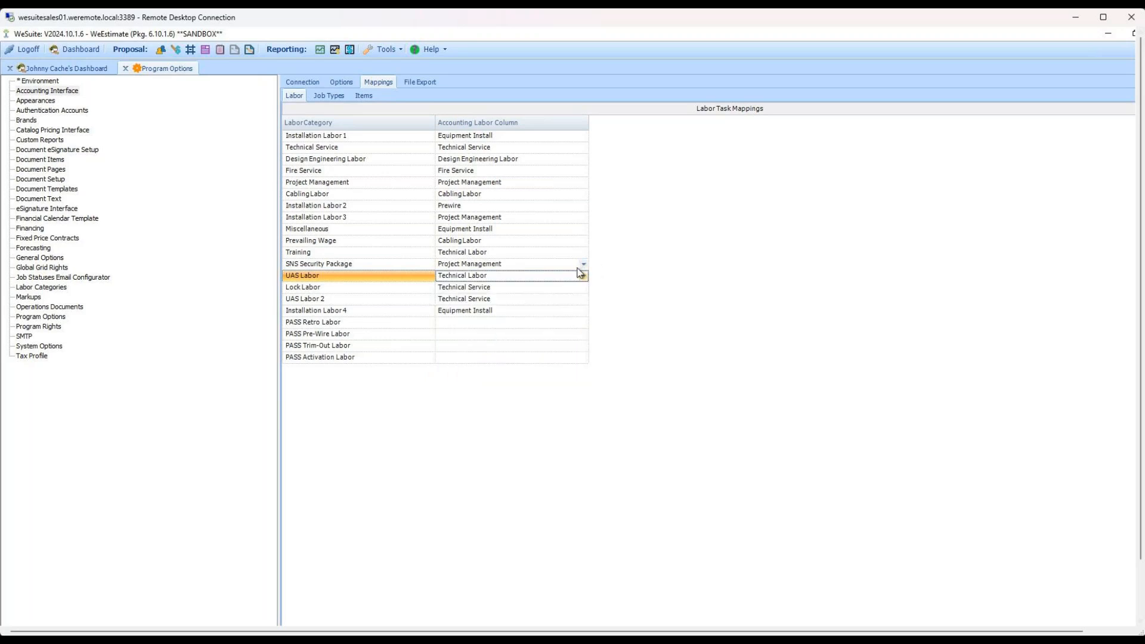
pyautogui.press('Tab')
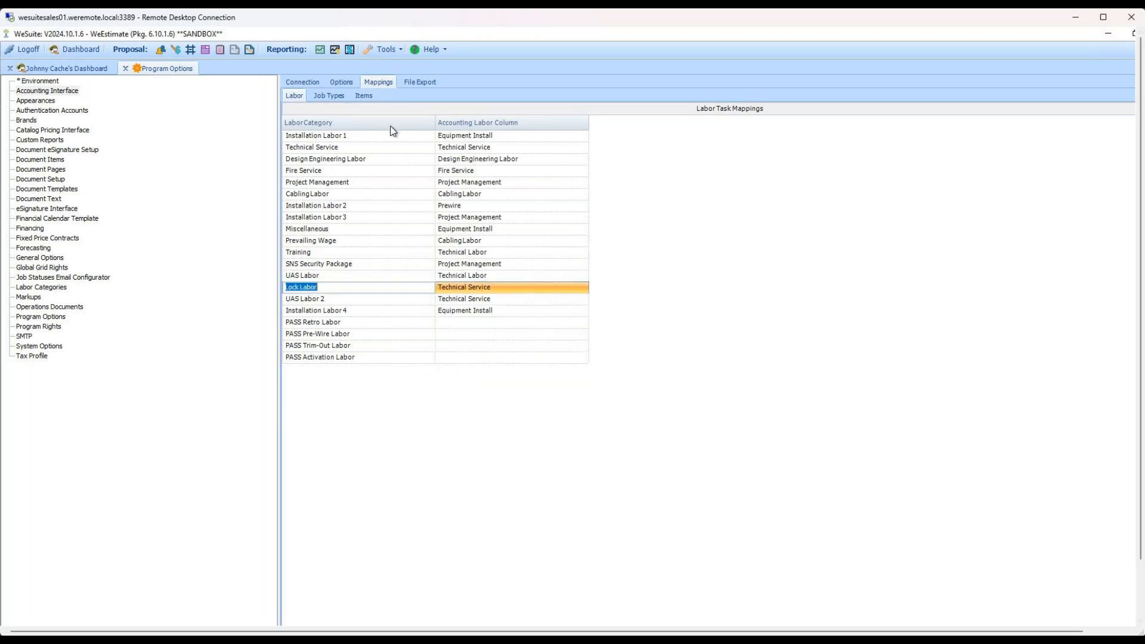
# - View the accounting job types available for Access Control System and check the Use Job Types setting in the accounting options
pyautogui.click(336, 95)
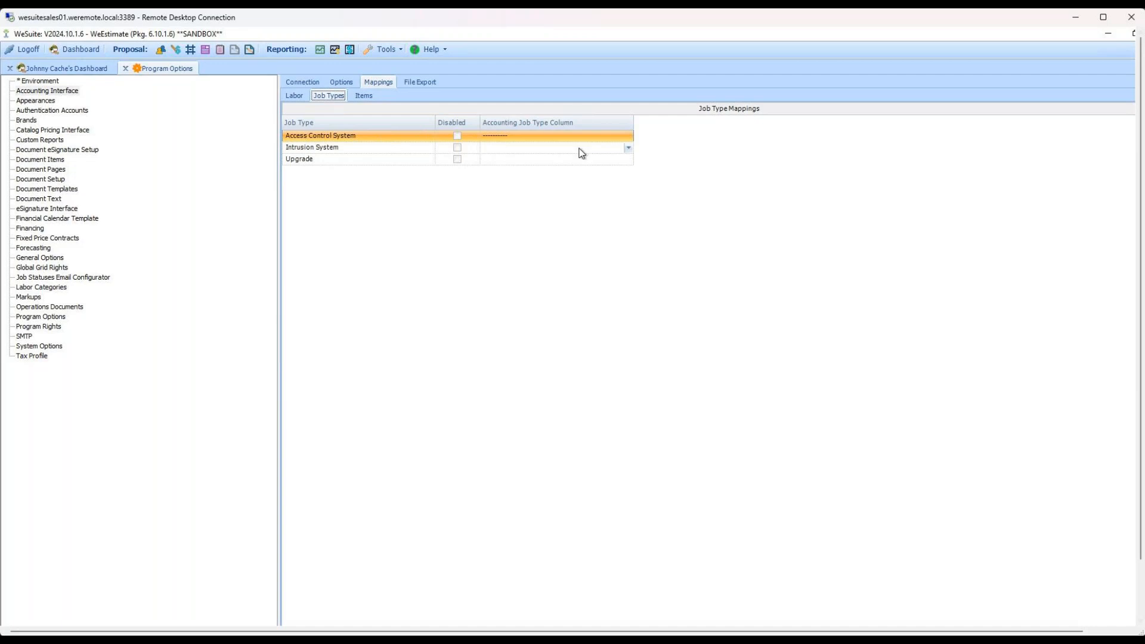
pyautogui.click(622, 141)
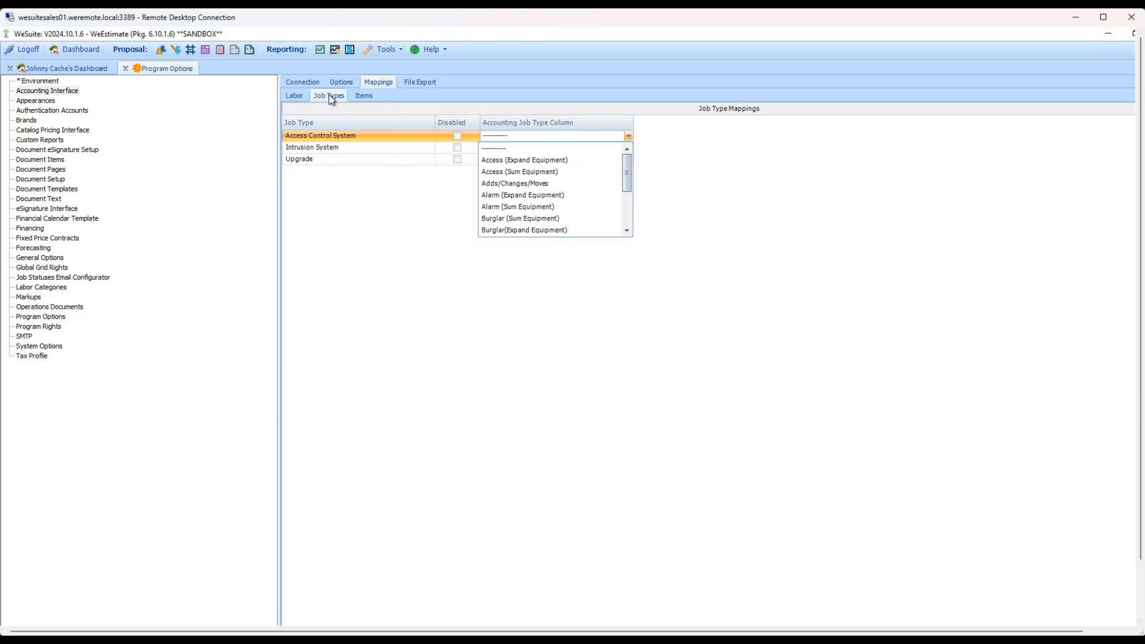
pyautogui.click(342, 80)
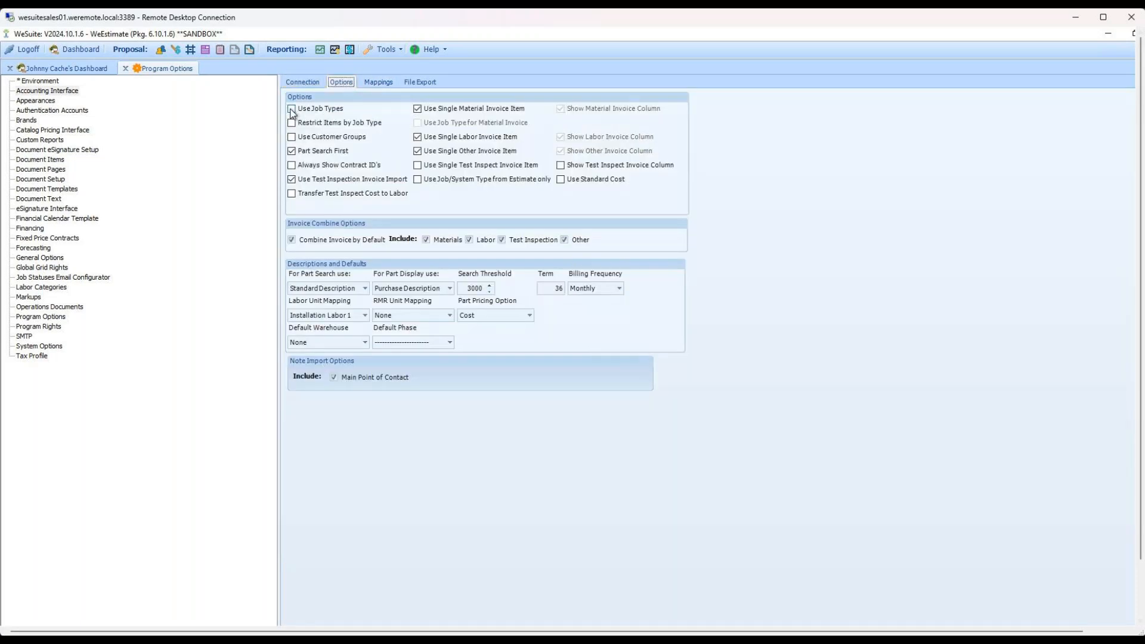
# - Map the Access Control System job type to the accounting job type Access (Expand Equipment)
pyautogui.click(389, 85)
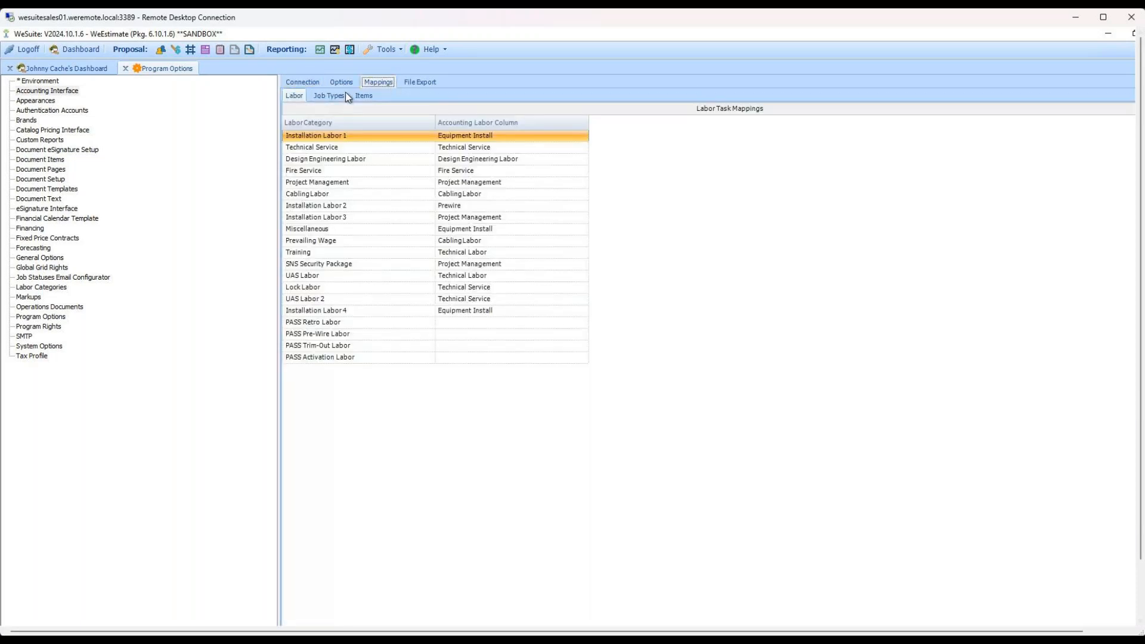
pyautogui.click(346, 95)
pyautogui.click(628, 136)
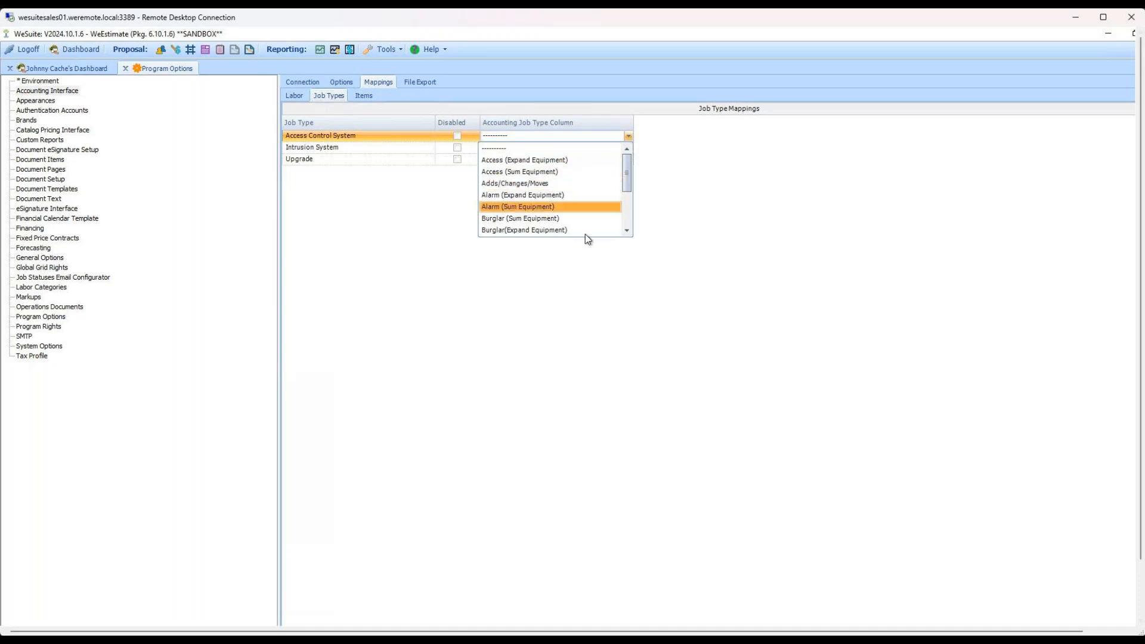
pyautogui.scroll(-2, 585, 234)
pyautogui.click(707, 198)
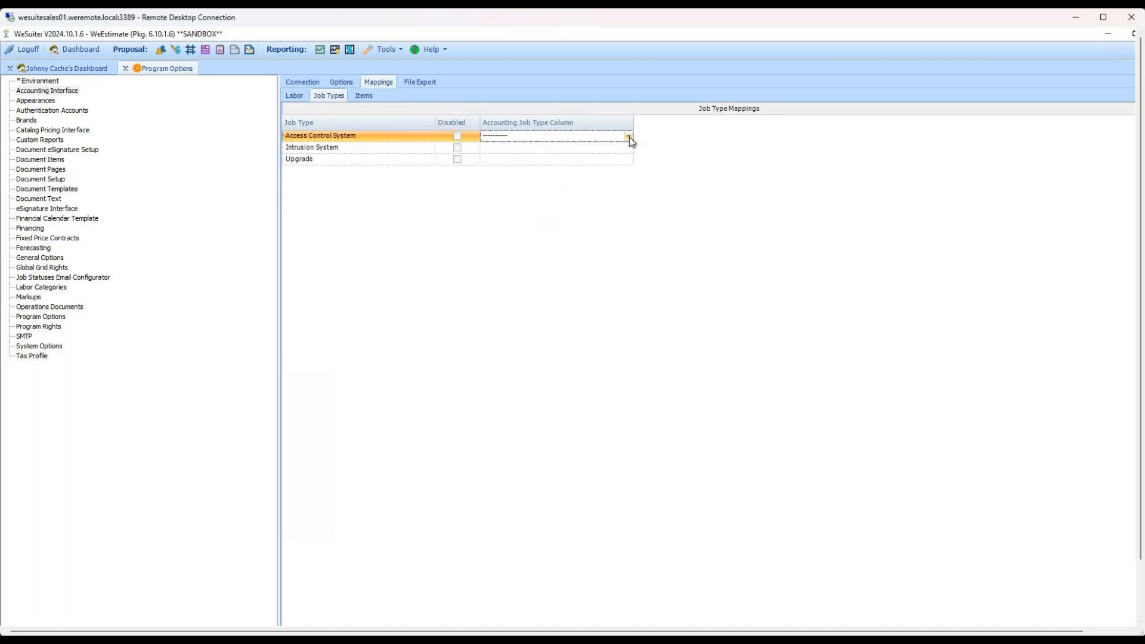
pyautogui.click(598, 140)
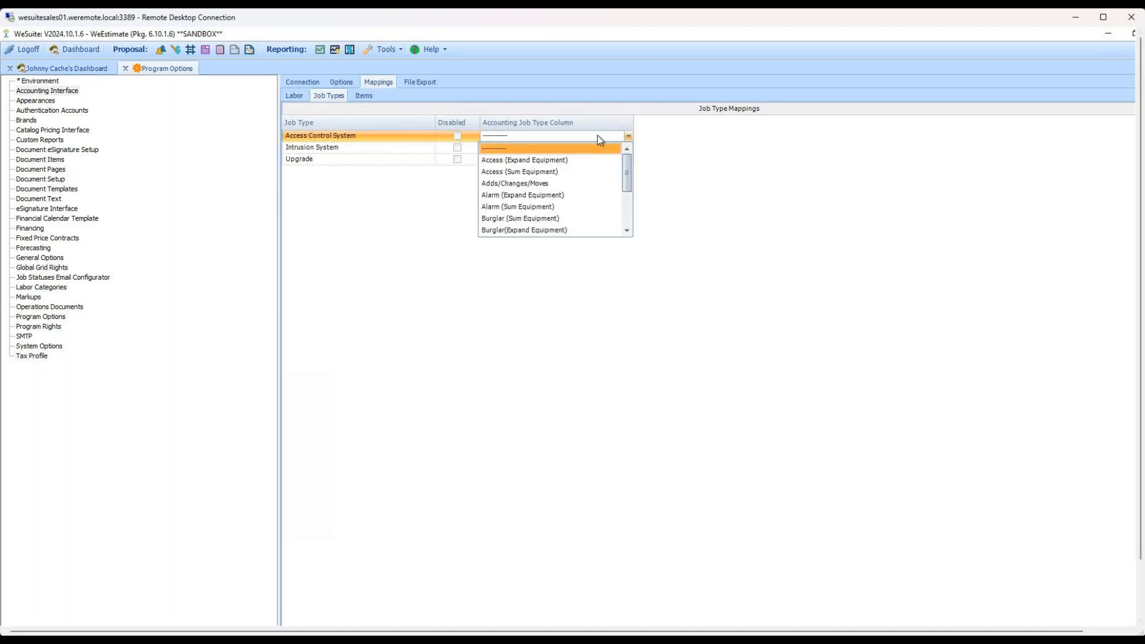
pyautogui.click(574, 160)
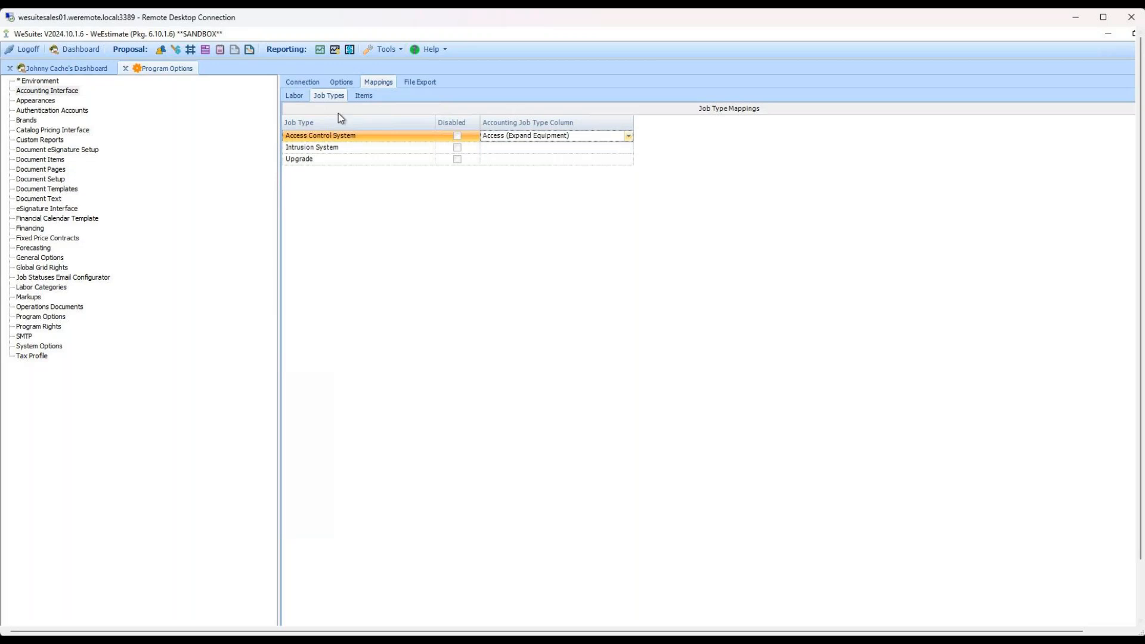
# - Recheck the labor mappings and accounting options, and open the item mappings
pyautogui.click(301, 95)
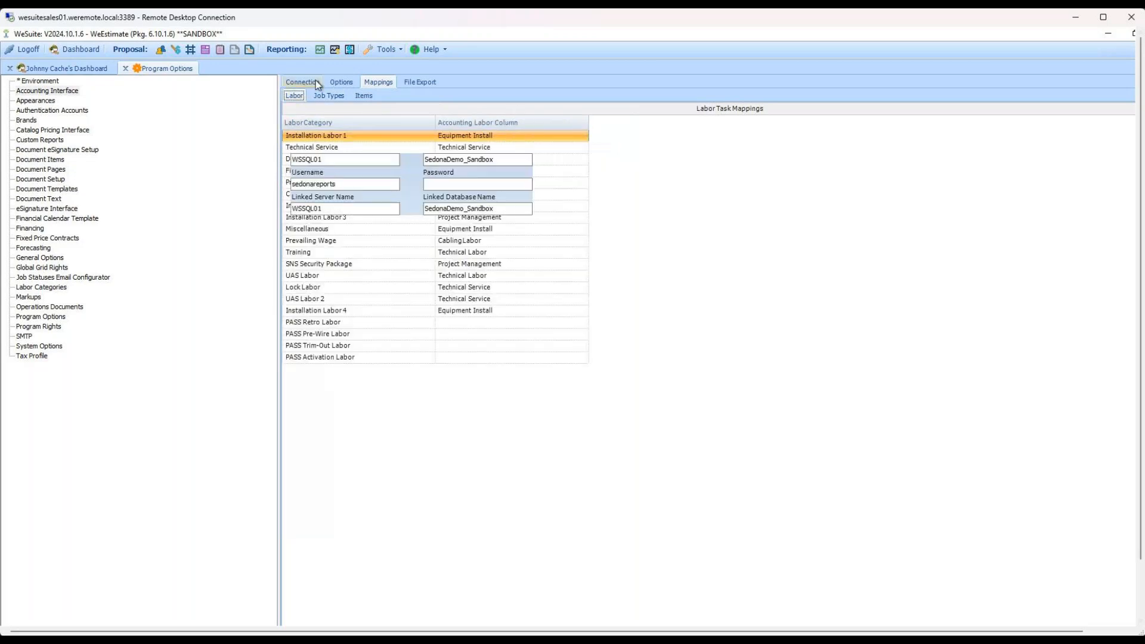
pyautogui.click(342, 82)
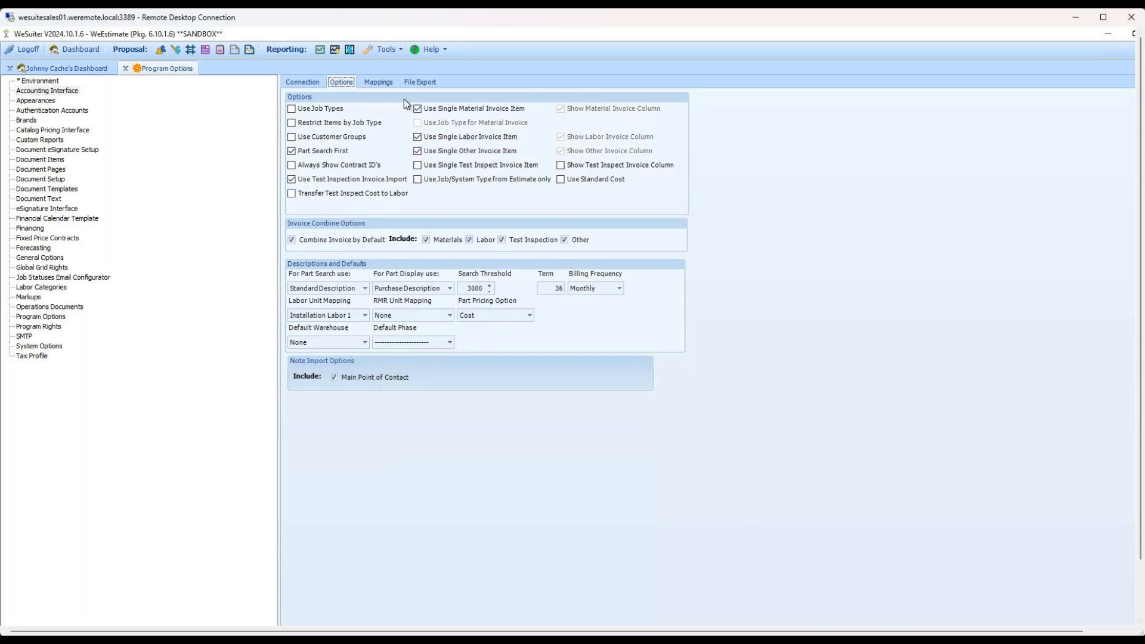
pyautogui.click(378, 83)
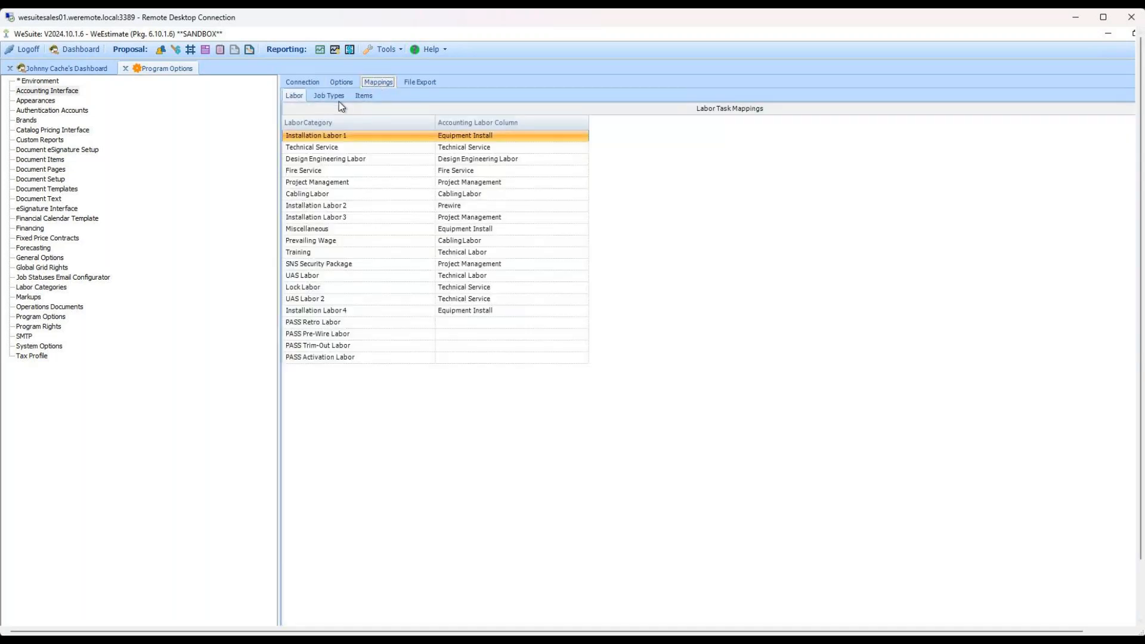
pyautogui.click(339, 99)
pyautogui.click(361, 96)
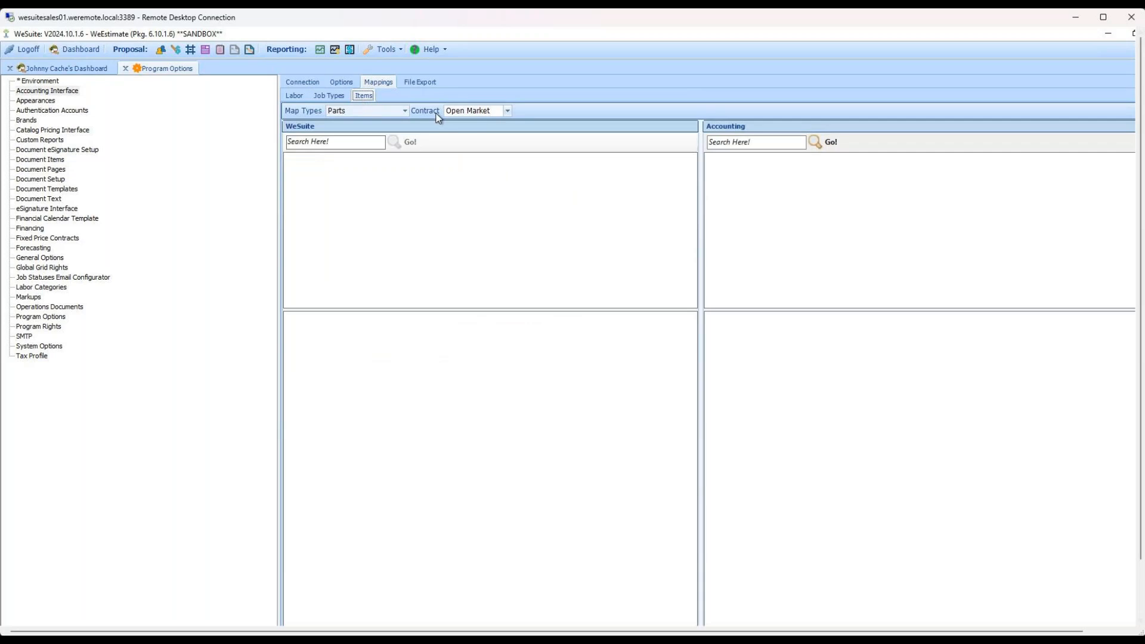
# - Review the available map types, keep Parts, and search the WeSuite parts for "Camera"
pyautogui.click(406, 111)
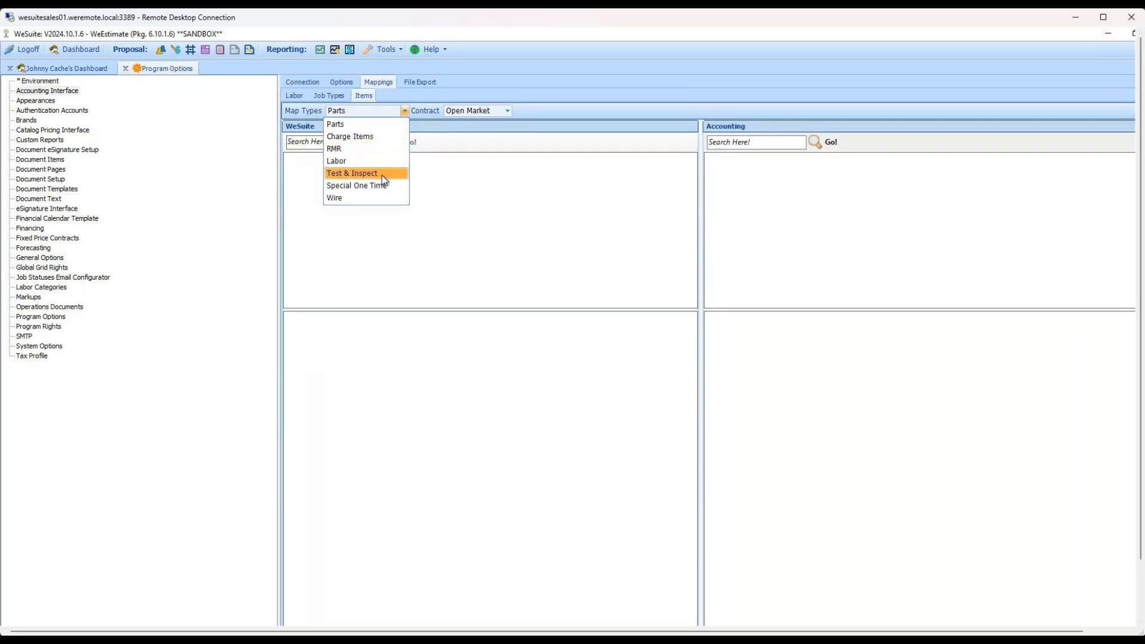
pyautogui.click(366, 125)
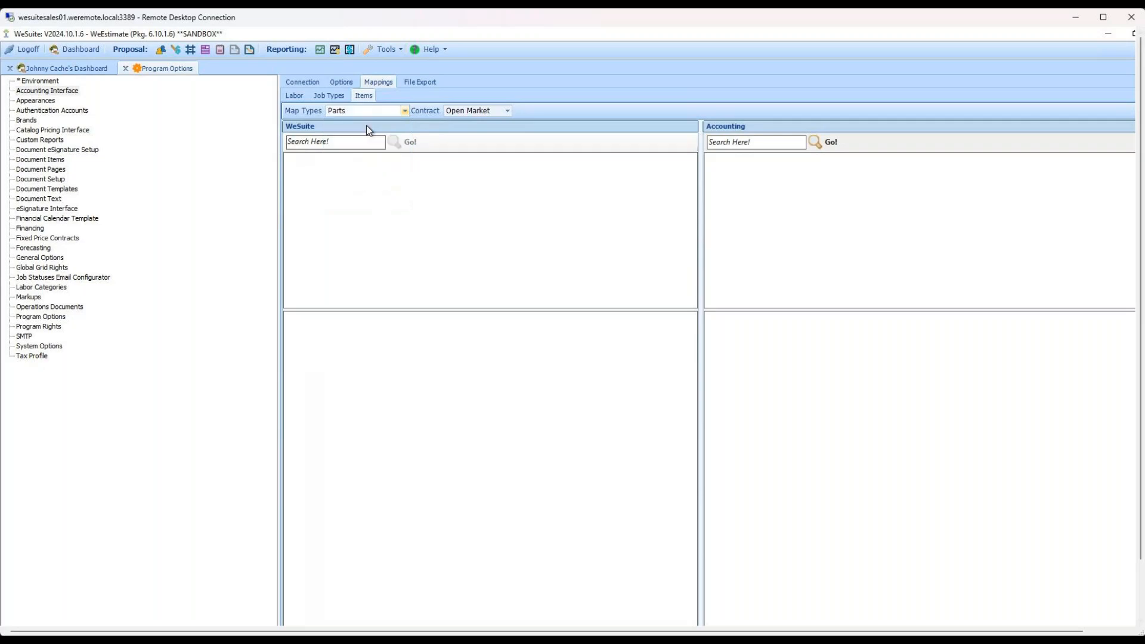
pyautogui.click(356, 142)
pyautogui.write('Camera')
pyautogui.press('Return')
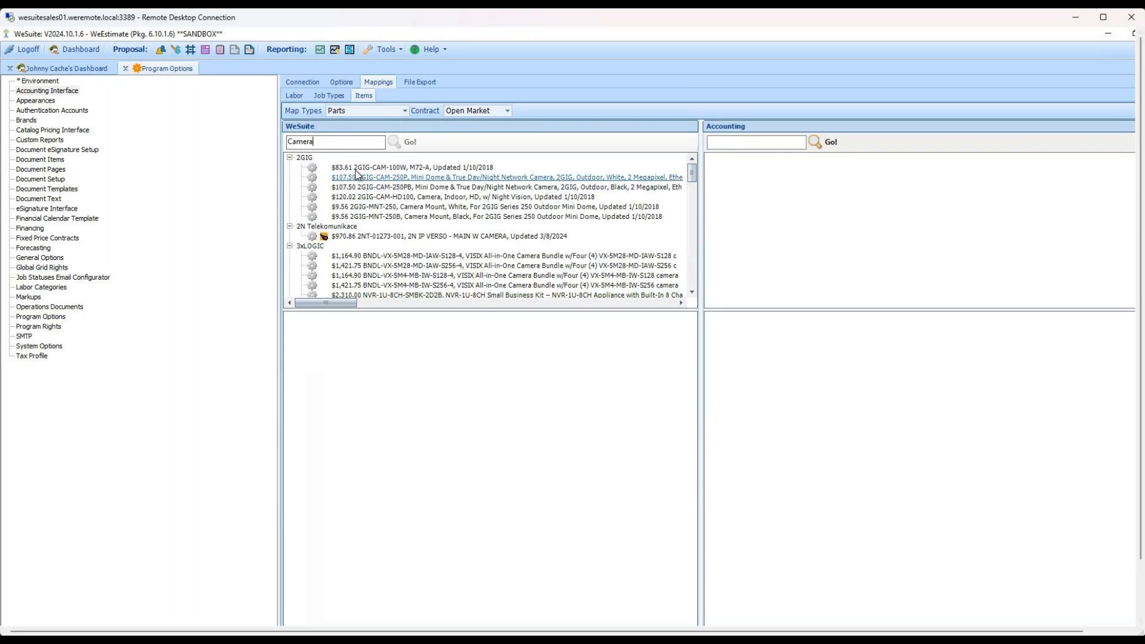
# - Search the Accounting parts for "camera" and browse the matching items
pyautogui.click(751, 143)
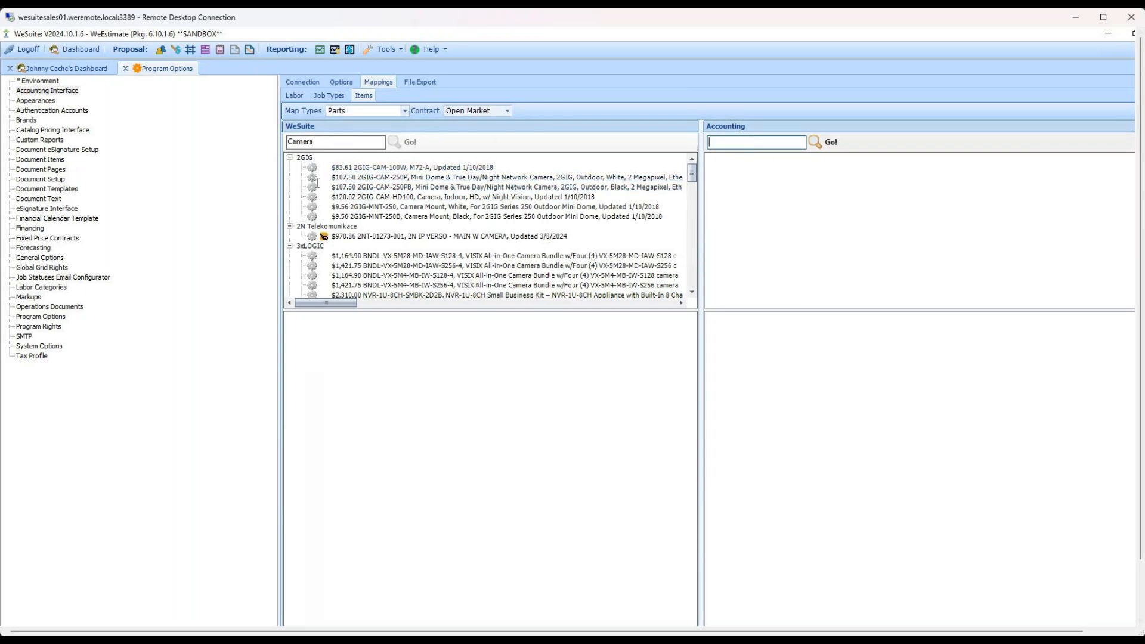
pyautogui.click(721, 167)
pyautogui.click(755, 145)
pyautogui.write('camera')
pyautogui.press('Return')
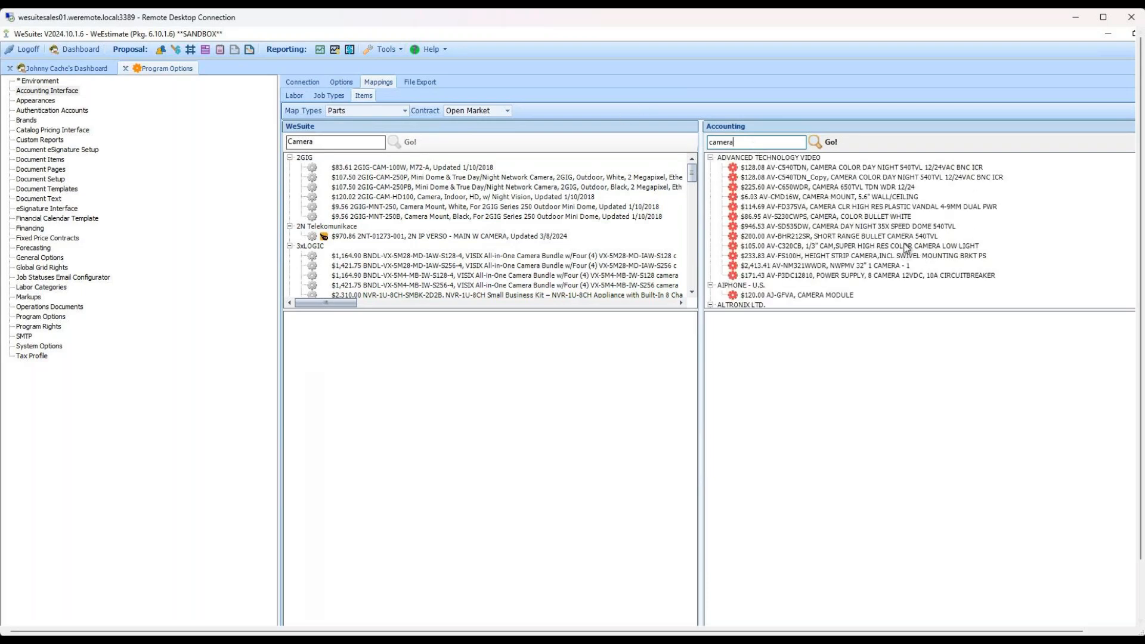
pyautogui.scroll(-3, 886, 242)
pyautogui.scroll(-2, 886, 242)
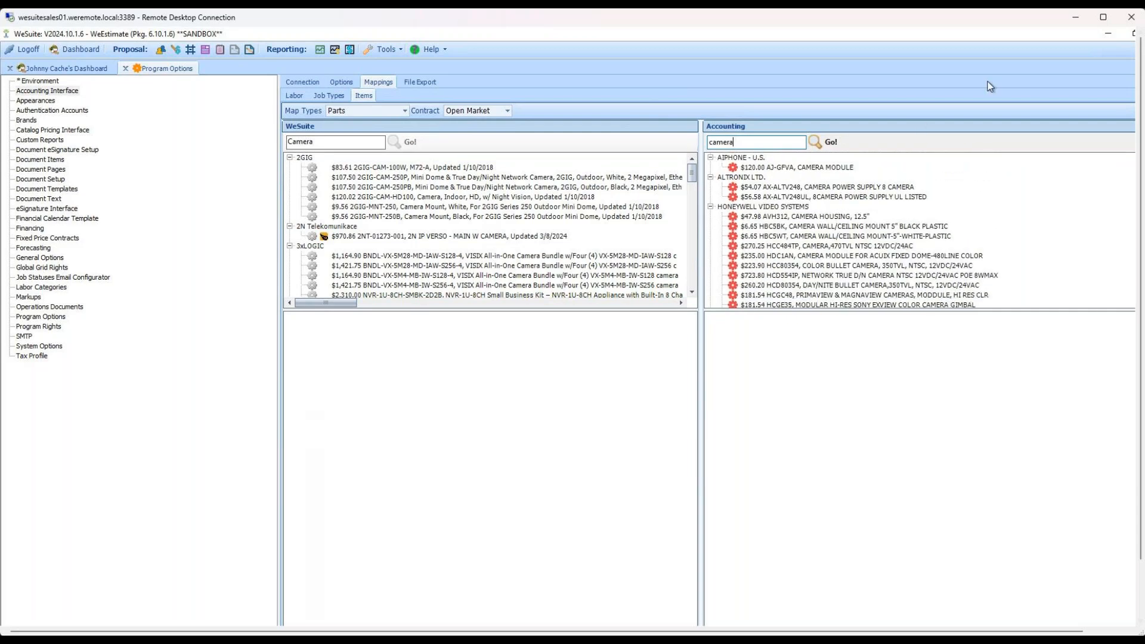
# - Pair the WeSuite part 2GIG-CAM-100W with the accounting part AV-C540TDN in the mapping areas and select the staged WeSuite part
pyautogui.scroll(4, 850, 268)
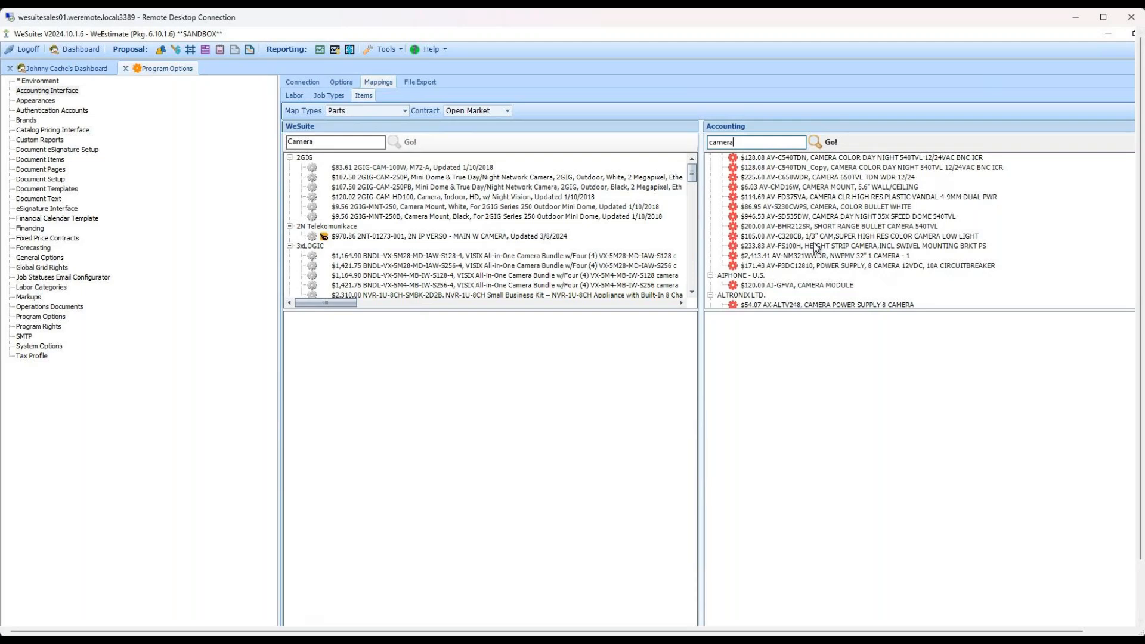
pyautogui.scroll(1, 816, 247)
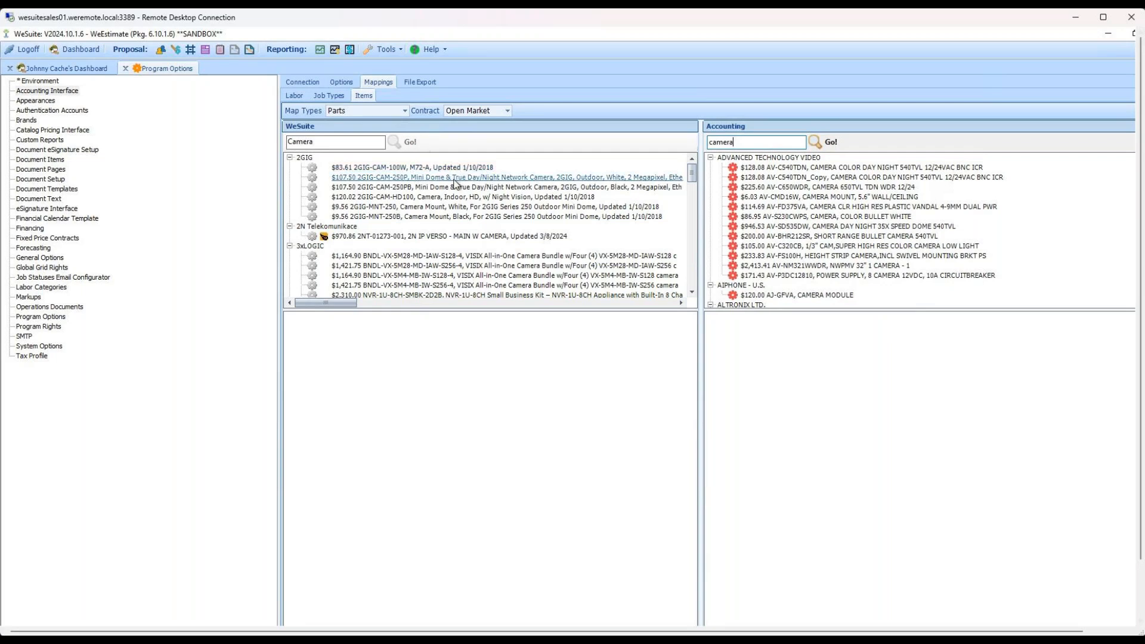
pyautogui.moveTo(457, 168); pyautogui.dragTo(388, 382)
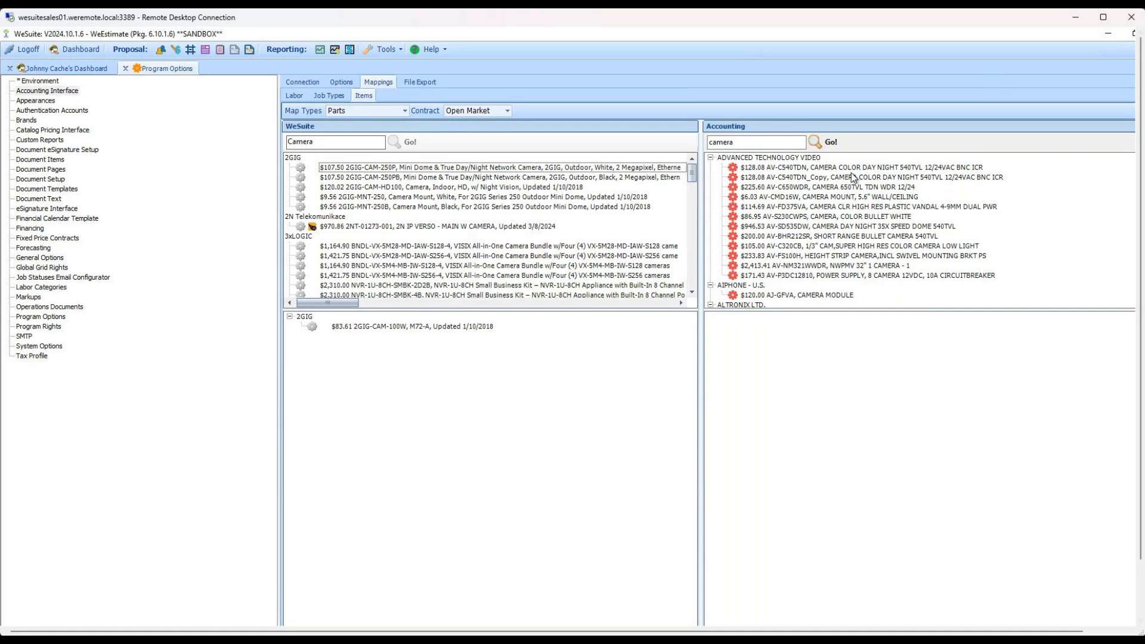
pyautogui.moveTo(808, 167); pyautogui.dragTo(813, 341)
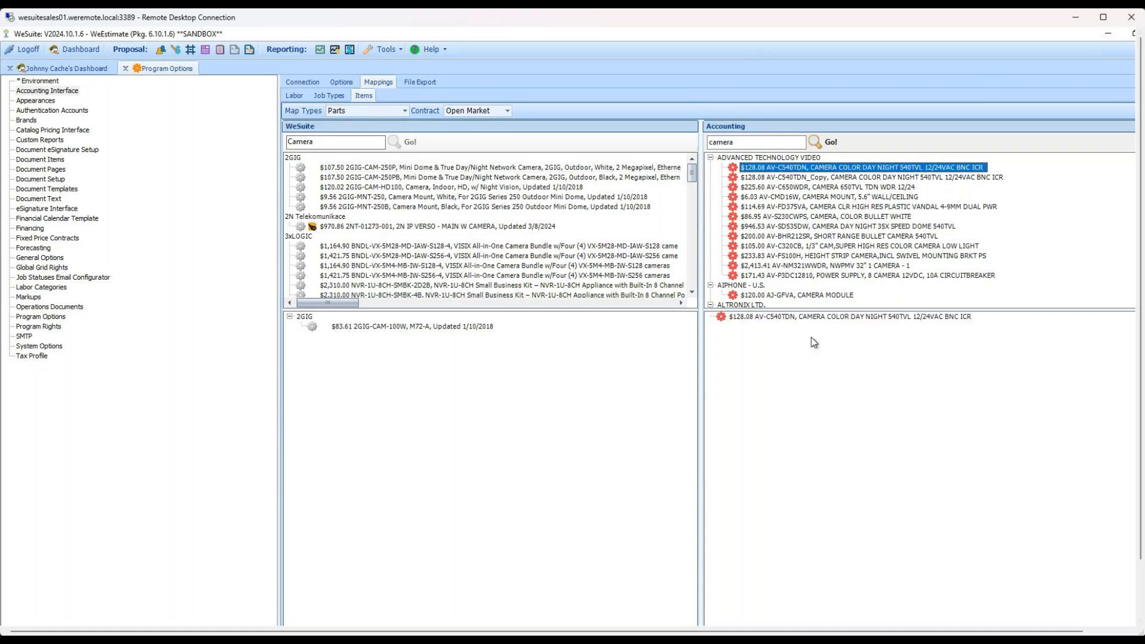
pyautogui.doubleClick(567, 35)
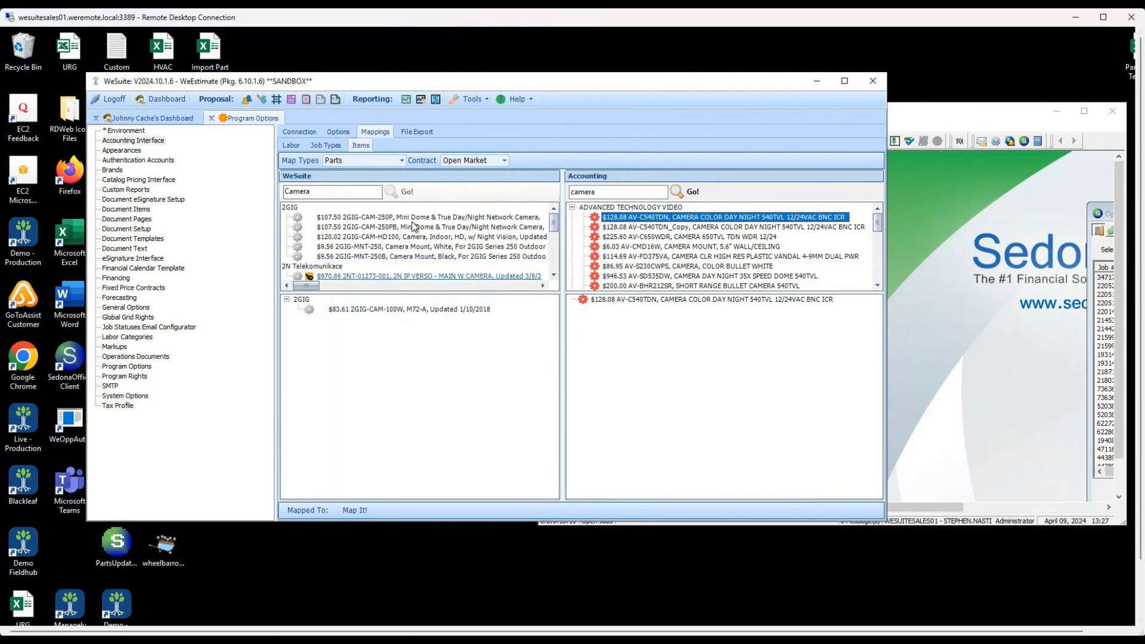
pyautogui.click(383, 309)
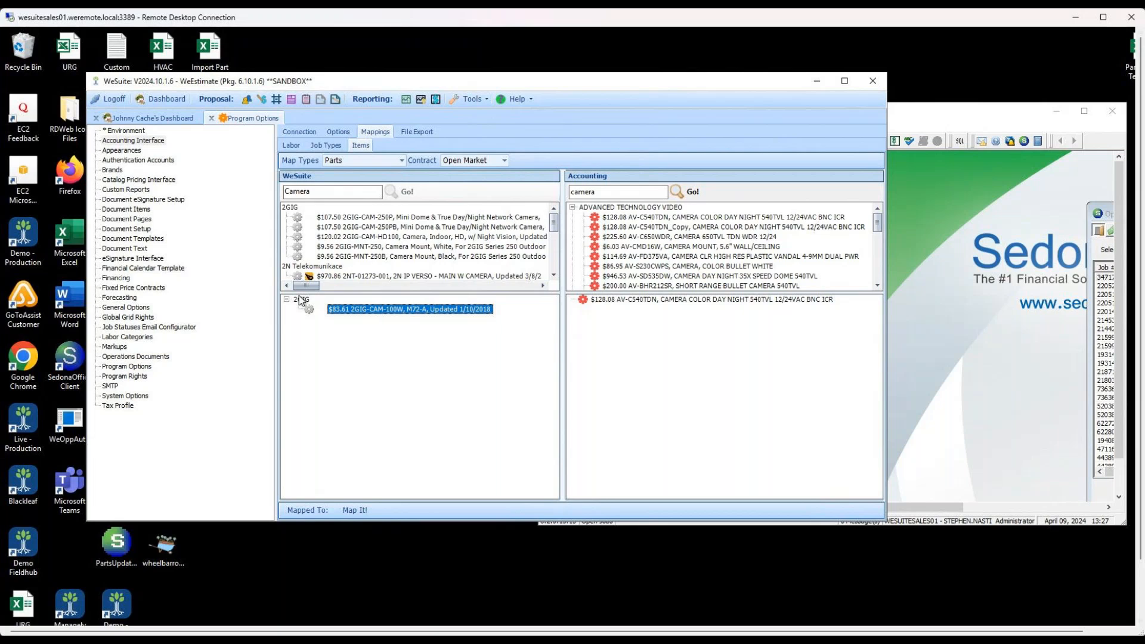
# - Review the item mappings for the Labor, Charge Items and RMR map types
pyautogui.click(361, 161)
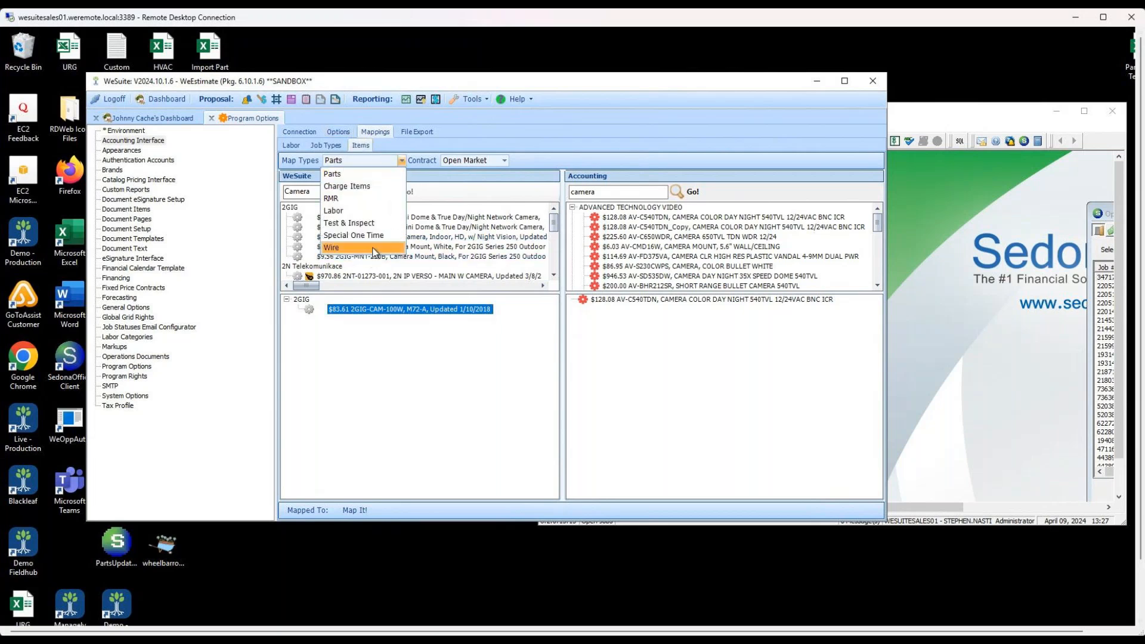
pyautogui.click(366, 209)
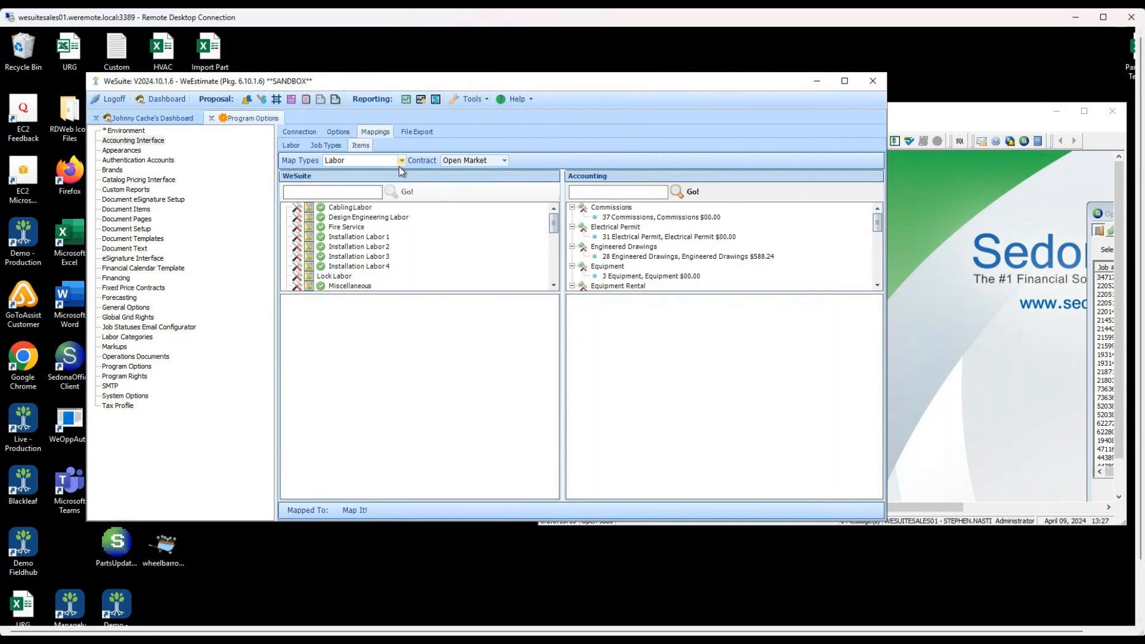
pyautogui.click(402, 162)
pyautogui.click(371, 188)
pyautogui.click(402, 161)
pyautogui.click(361, 197)
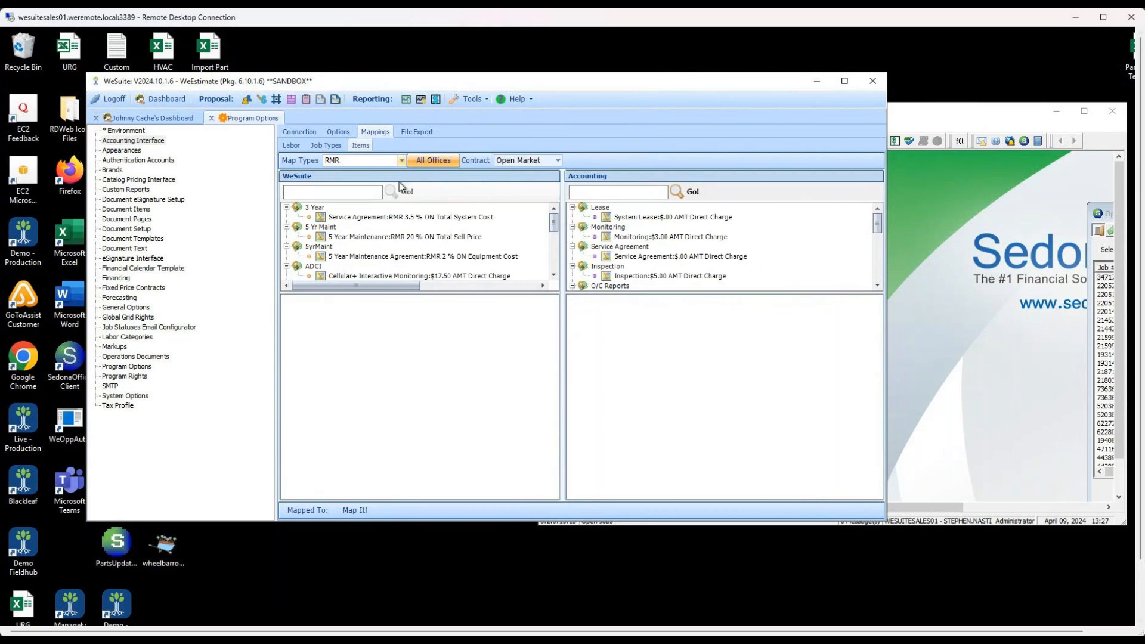
# - Show the Special One Time map type and browse its WeSuite and Accounting item lists
pyautogui.click(400, 162)
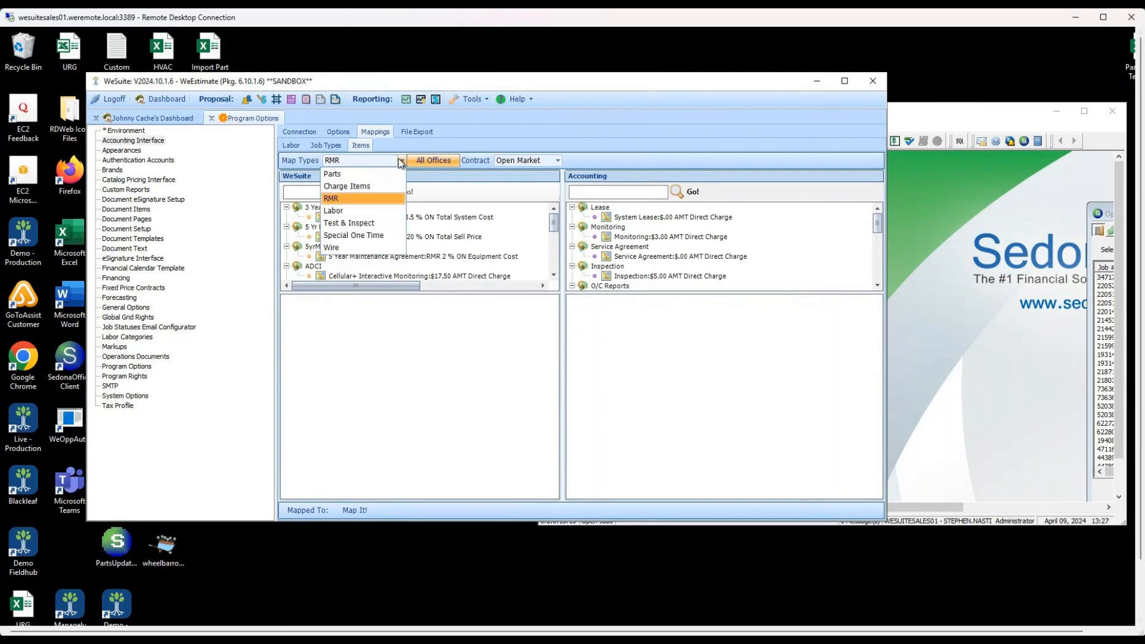
pyautogui.click(381, 241)
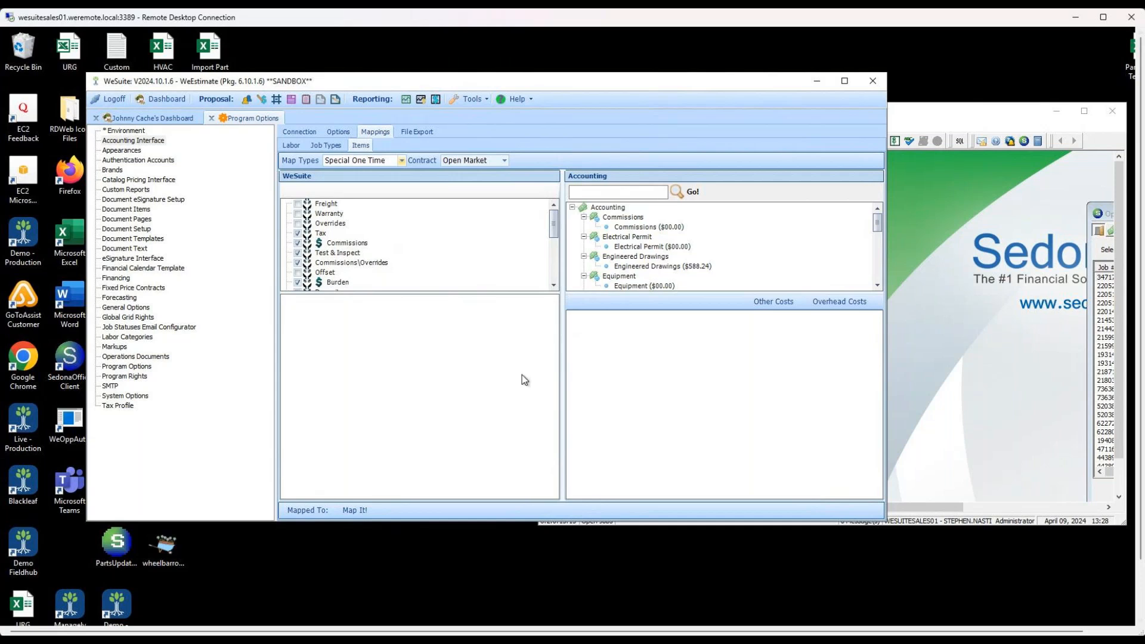
pyautogui.moveTo(552, 220); pyautogui.dragTo(408, 225)
pyautogui.moveTo(875, 225)
pyautogui.mouseDown()
pyautogui.moveTo(879, 266)
pyautogui.moveTo(878, 216)
pyautogui.mouseUp()
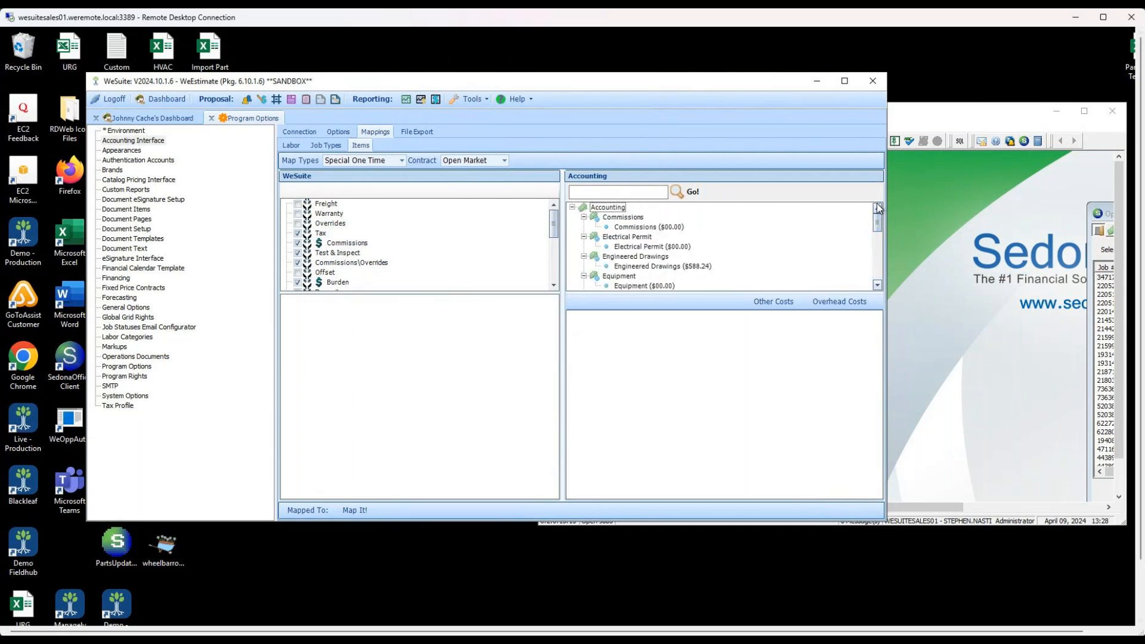
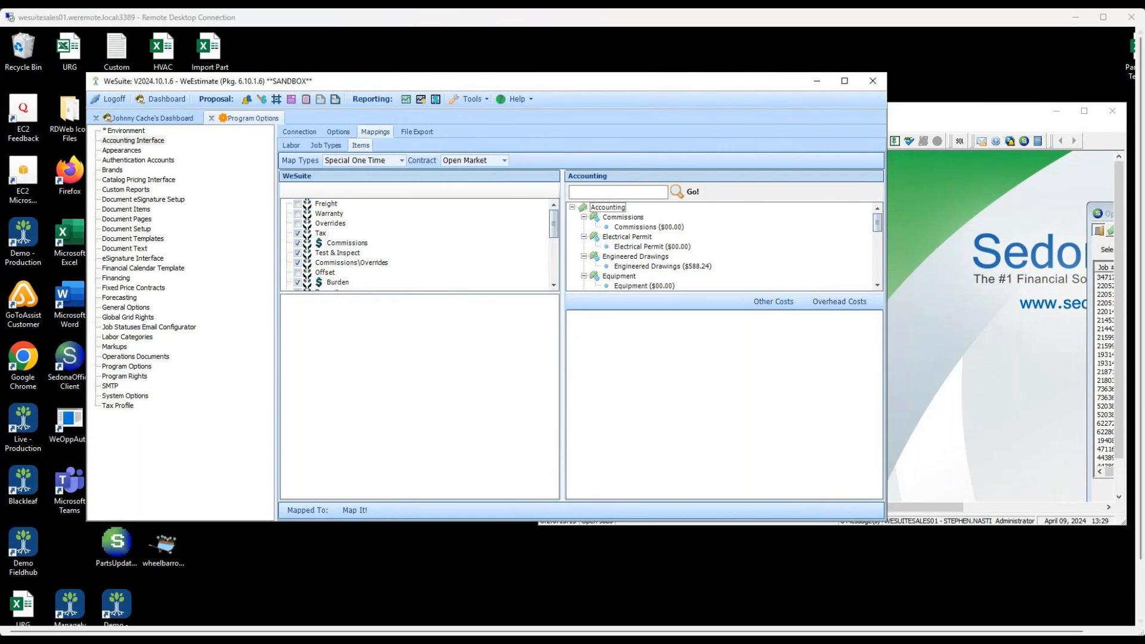
# - Close and reopen Program Options, look over the Accounting Interface options, and open the item mappings
pyautogui.click(211, 118)
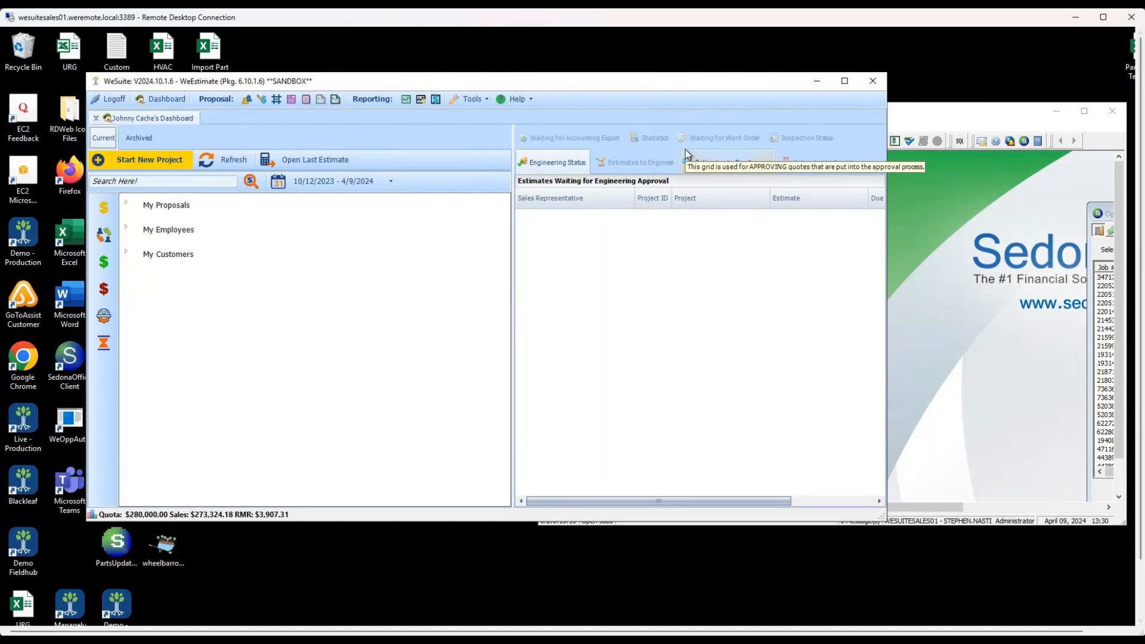
pyautogui.click(475, 104)
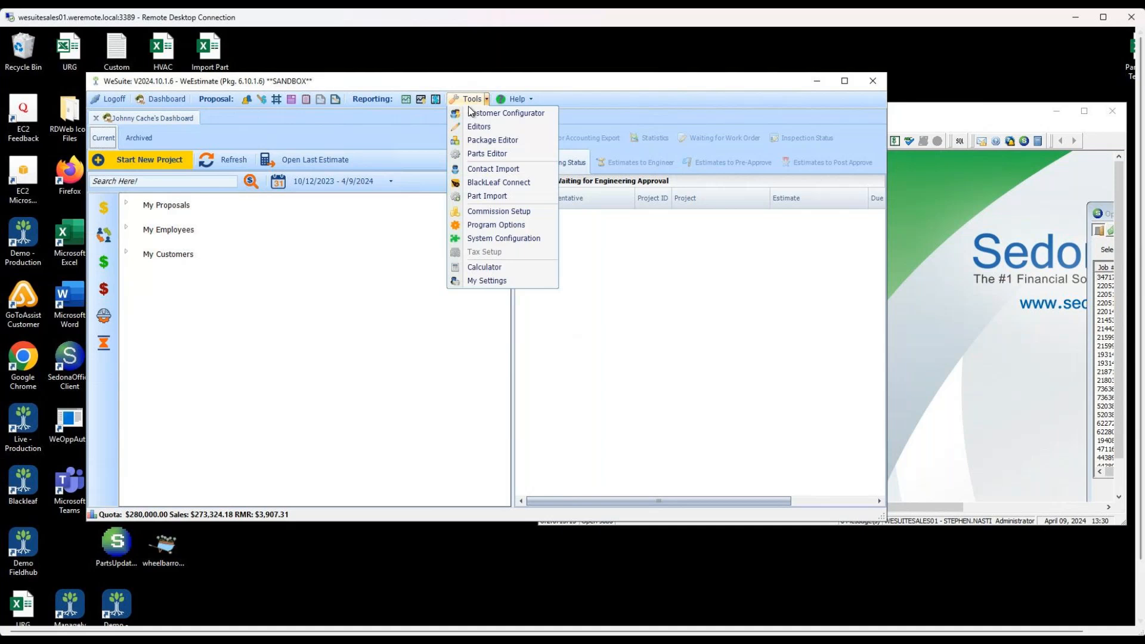
pyautogui.click(493, 223)
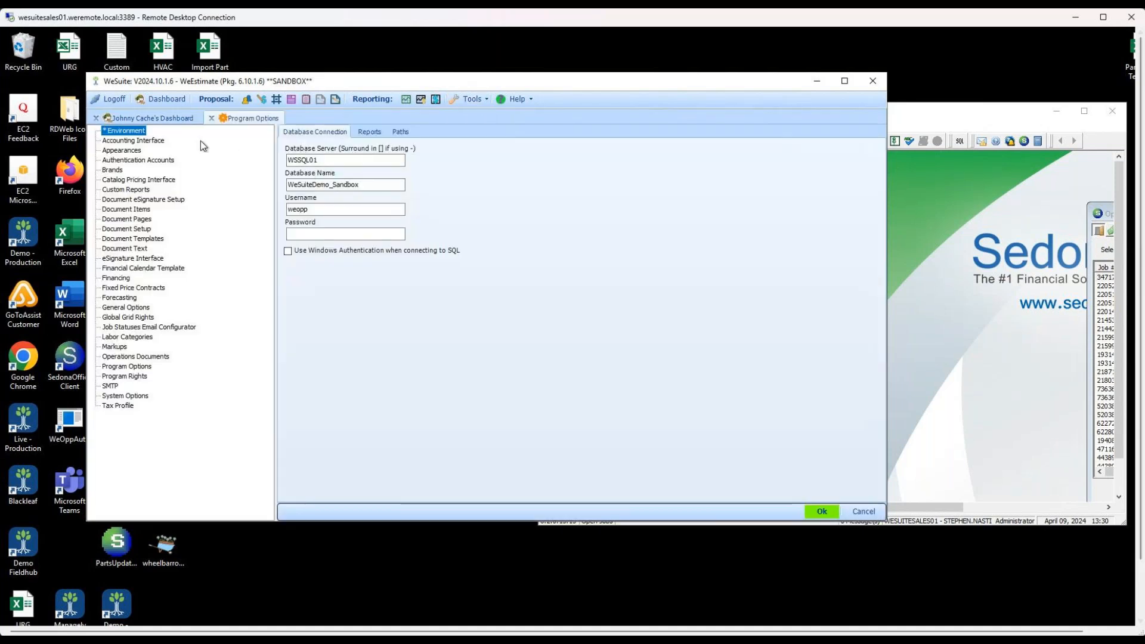
pyautogui.click(142, 141)
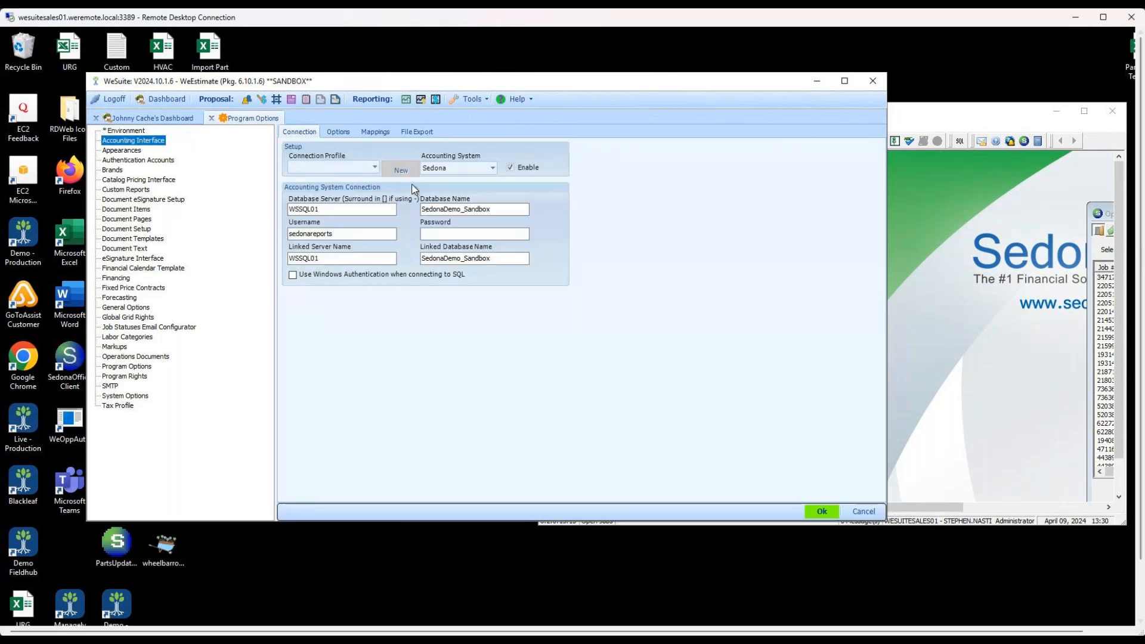
pyautogui.click(339, 130)
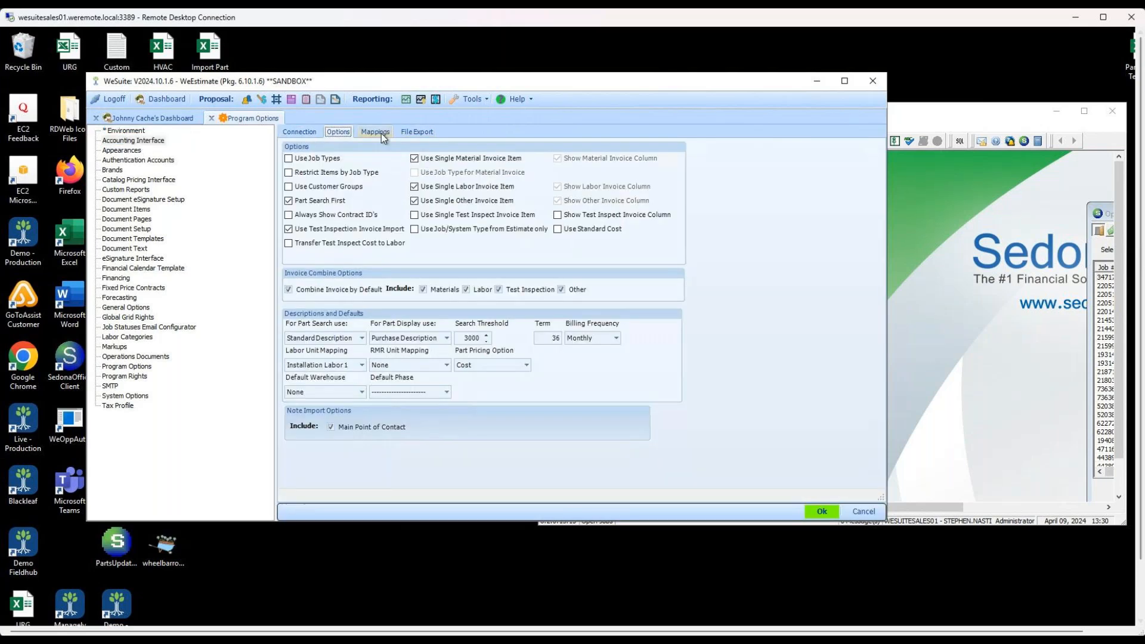
pyautogui.click(378, 132)
pyautogui.click(363, 148)
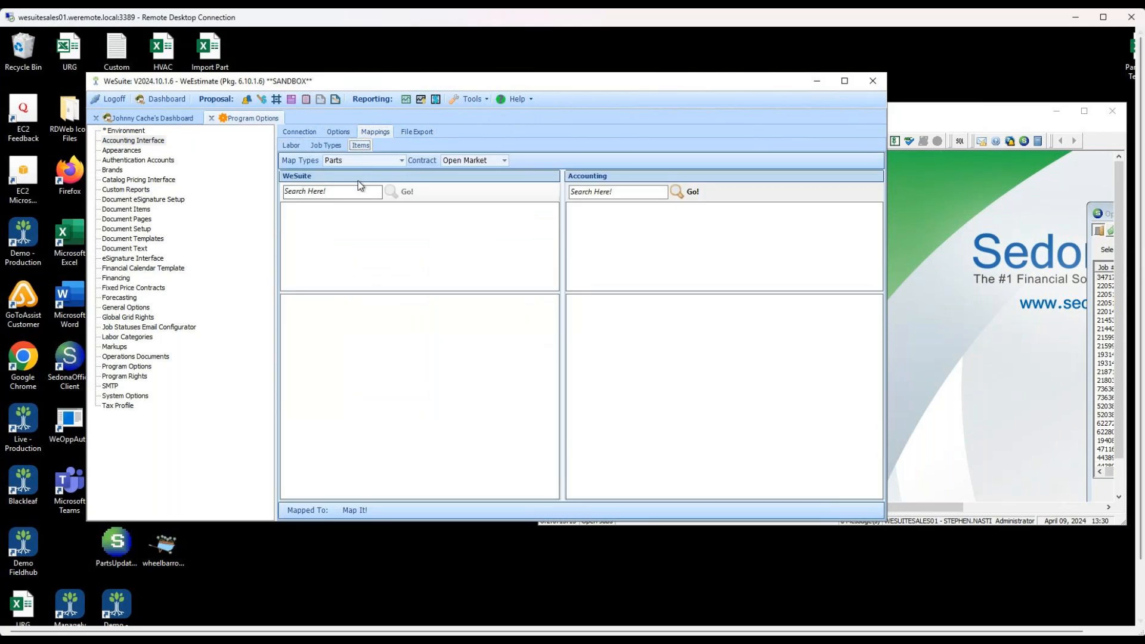
# - Display the Special One Time item mappings again, browse the WeSuite list, and check the available map types
pyautogui.click(400, 161)
pyautogui.click(365, 236)
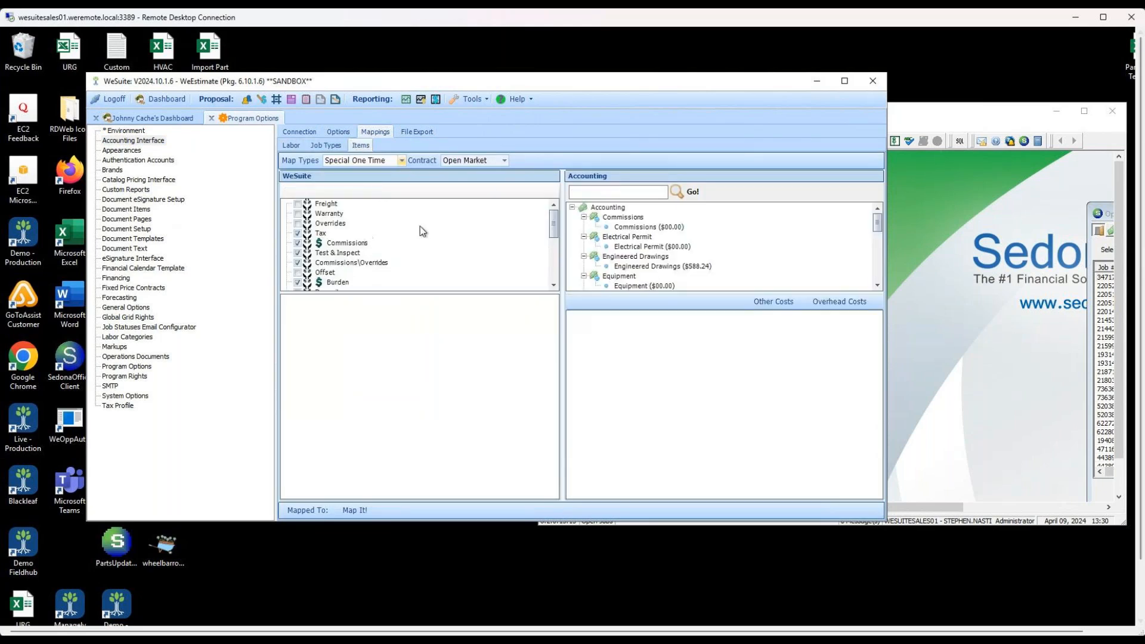
pyautogui.scroll(-2, 528, 263)
pyautogui.scroll(2, 525, 259)
pyautogui.click(402, 161)
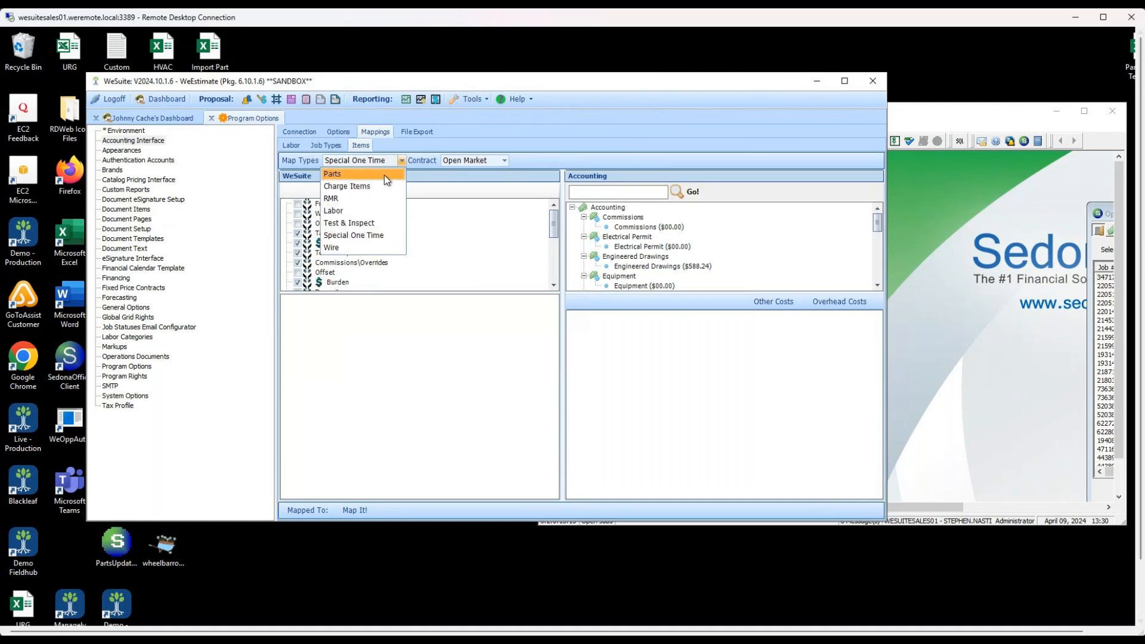
pyautogui.click(517, 204)
# - Review the job type mappings, the accounting connection settings, and the accounting options
pyautogui.click(327, 145)
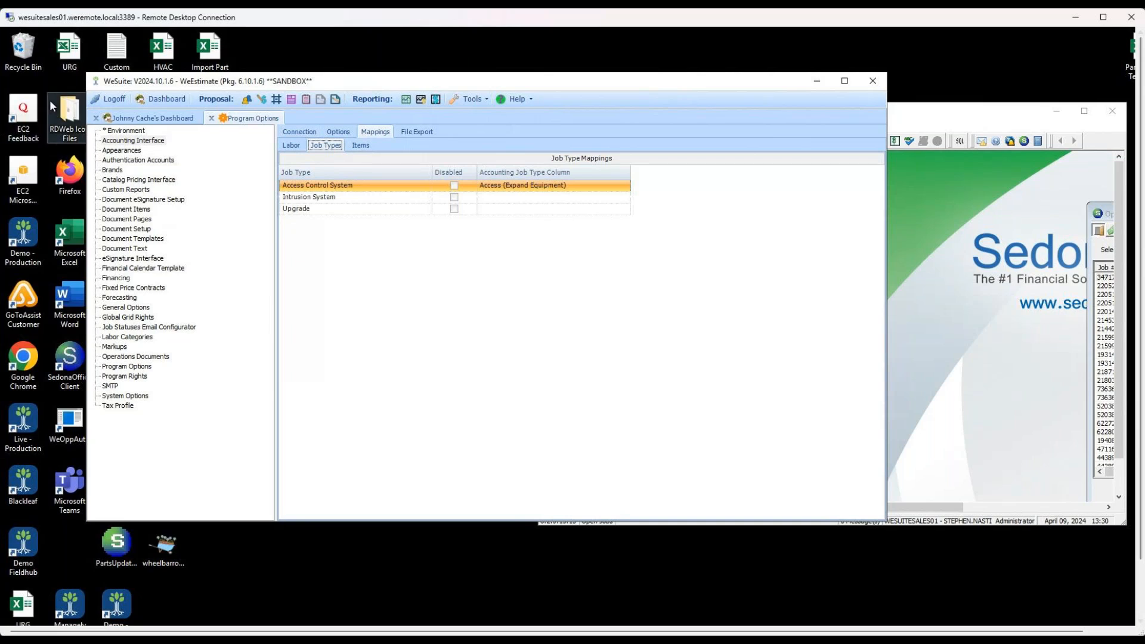
pyautogui.click(306, 135)
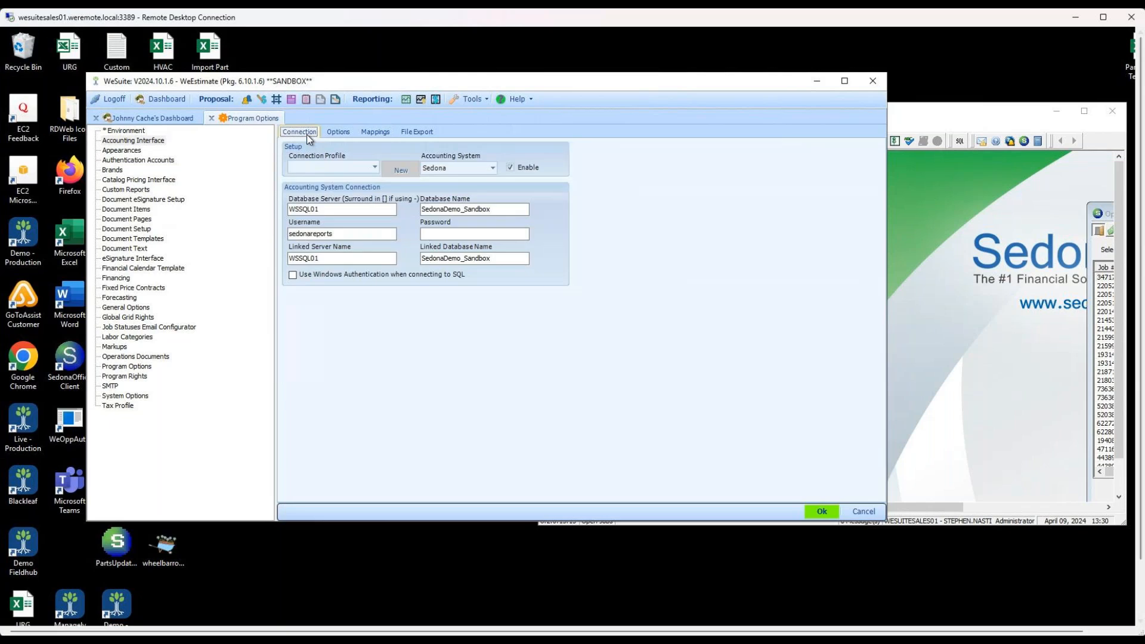
pyautogui.click(334, 133)
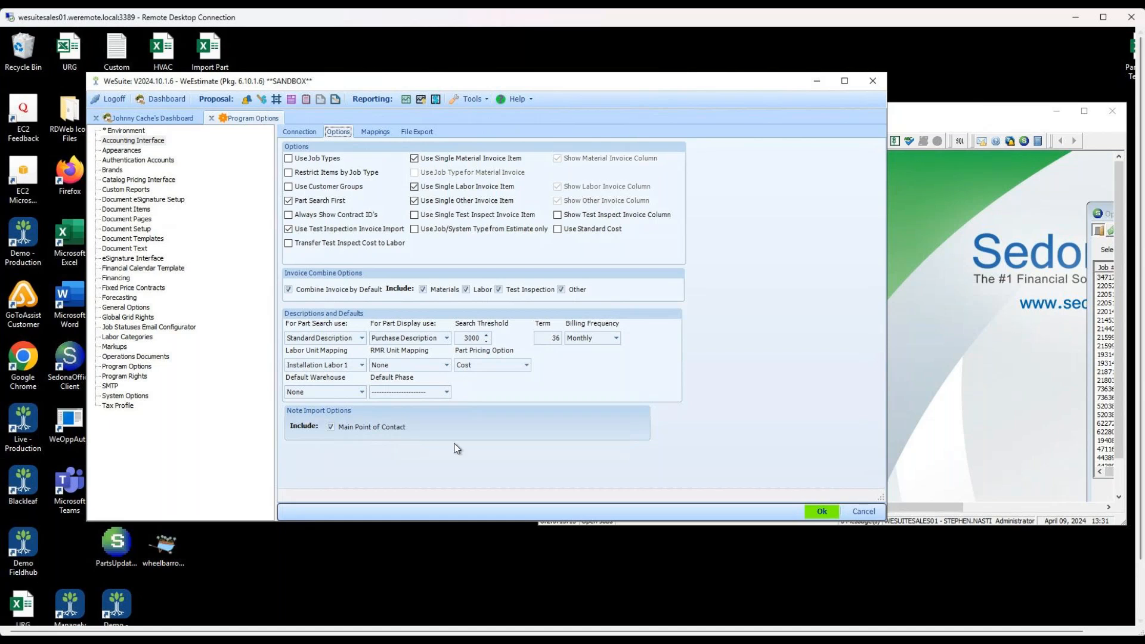
# - Bring the SedonaOffice window forward briefly, and return to WeEstimate to view the labor task mappings
pyautogui.moveTo(934, 116); pyautogui.dragTo(914, 123)
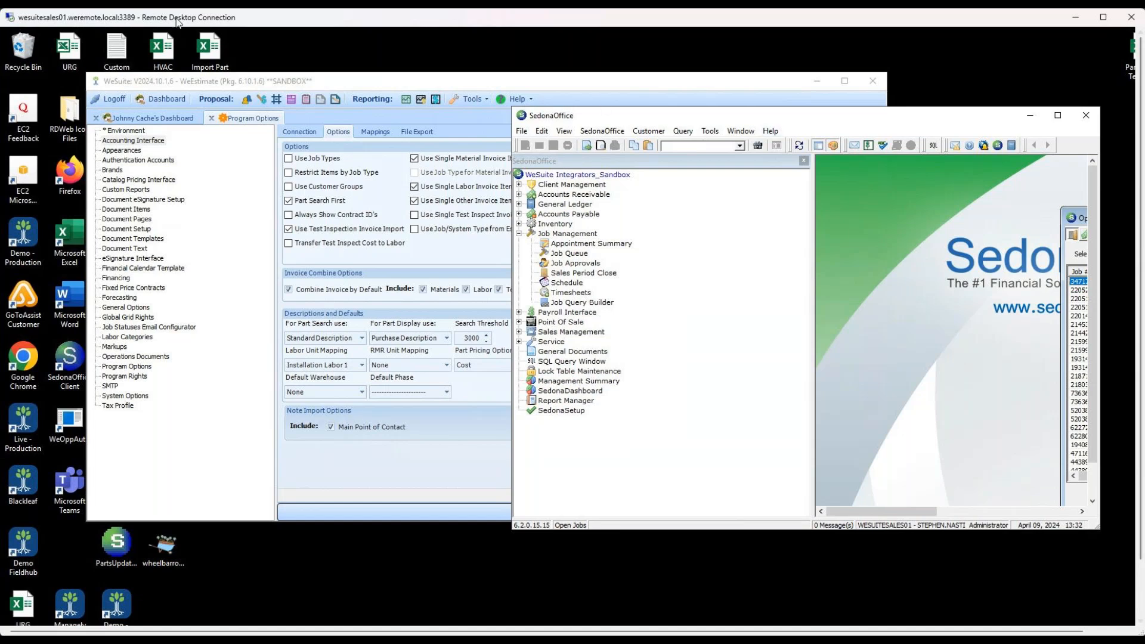
pyautogui.click(528, 80)
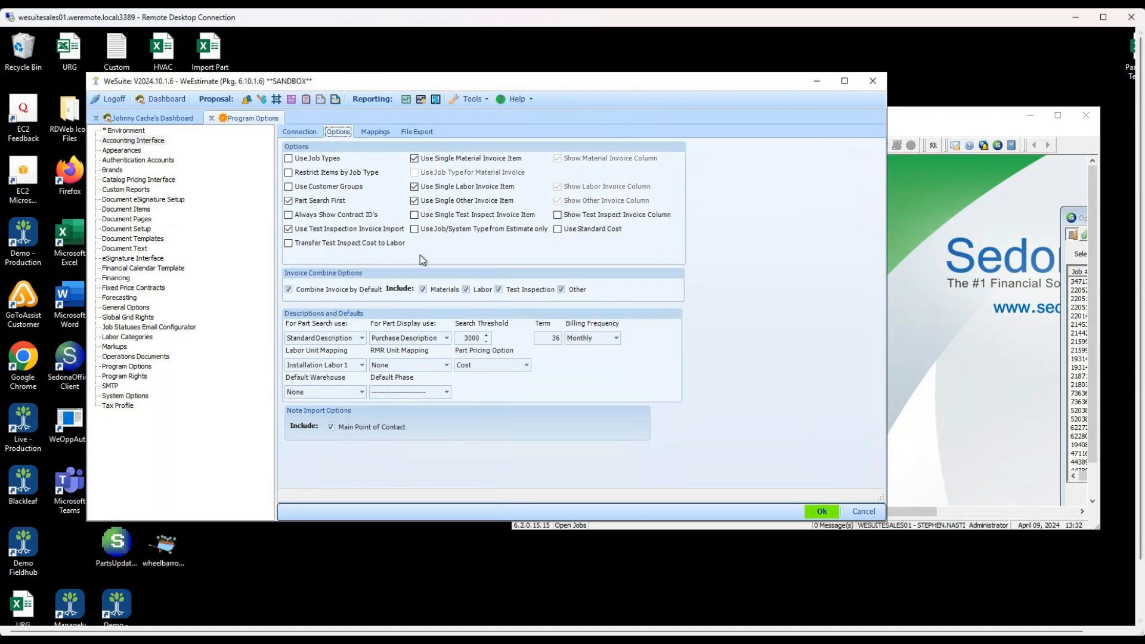
pyautogui.click(386, 134)
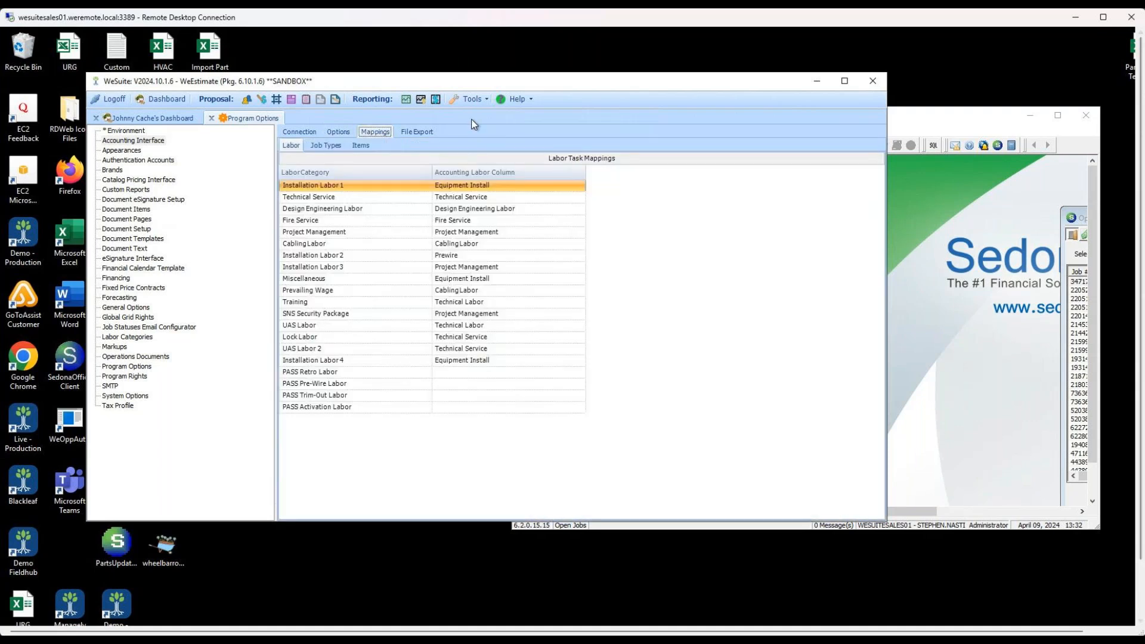
# - Open the Editors and view the details of the Subcontract Labor charge item under Construction
pyautogui.click(477, 102)
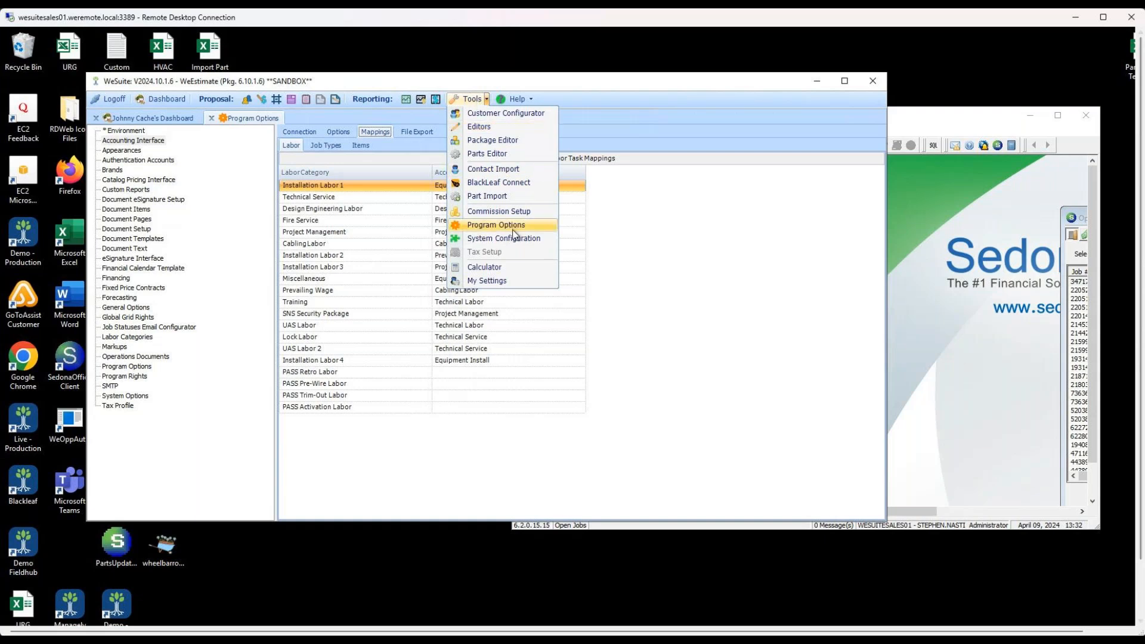
pyautogui.click(504, 130)
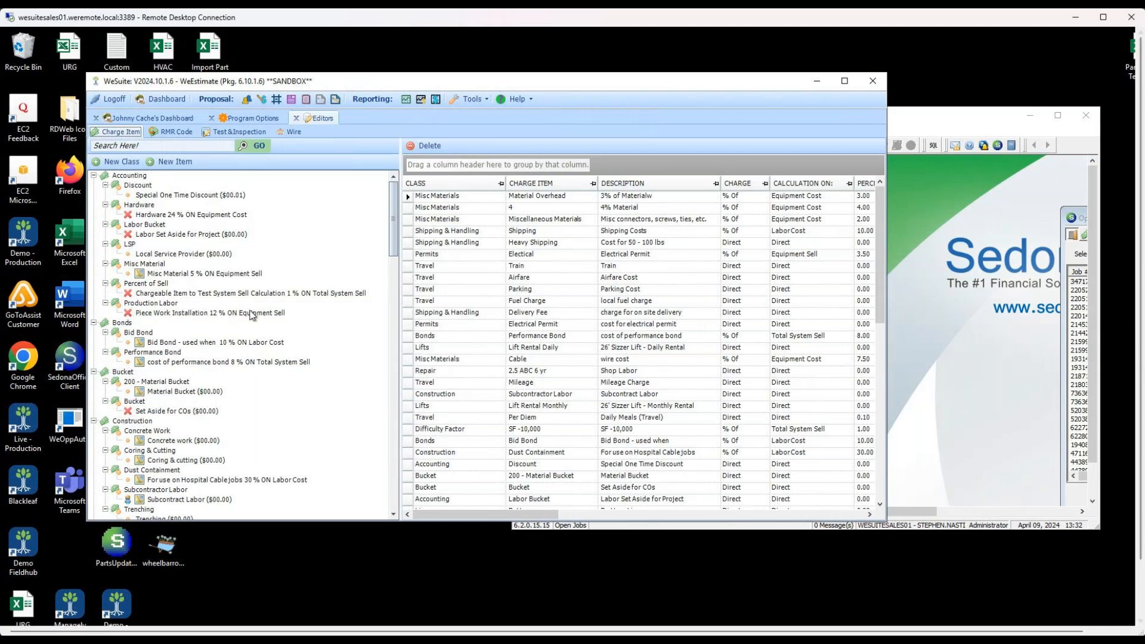
pyautogui.scroll(-1, 185, 391)
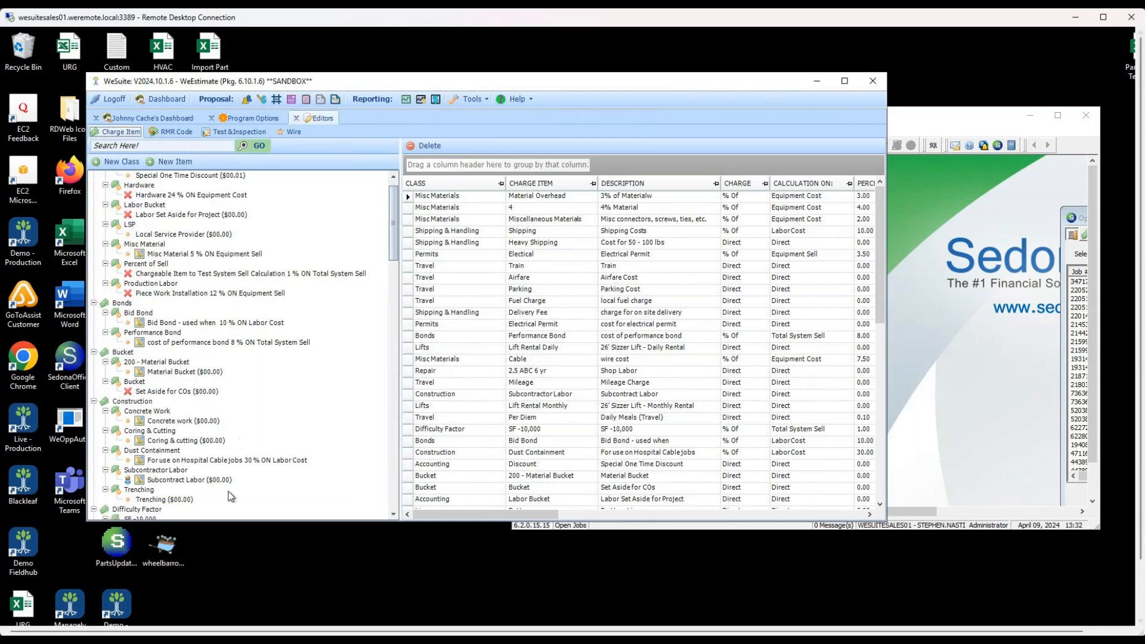
pyautogui.click(185, 481)
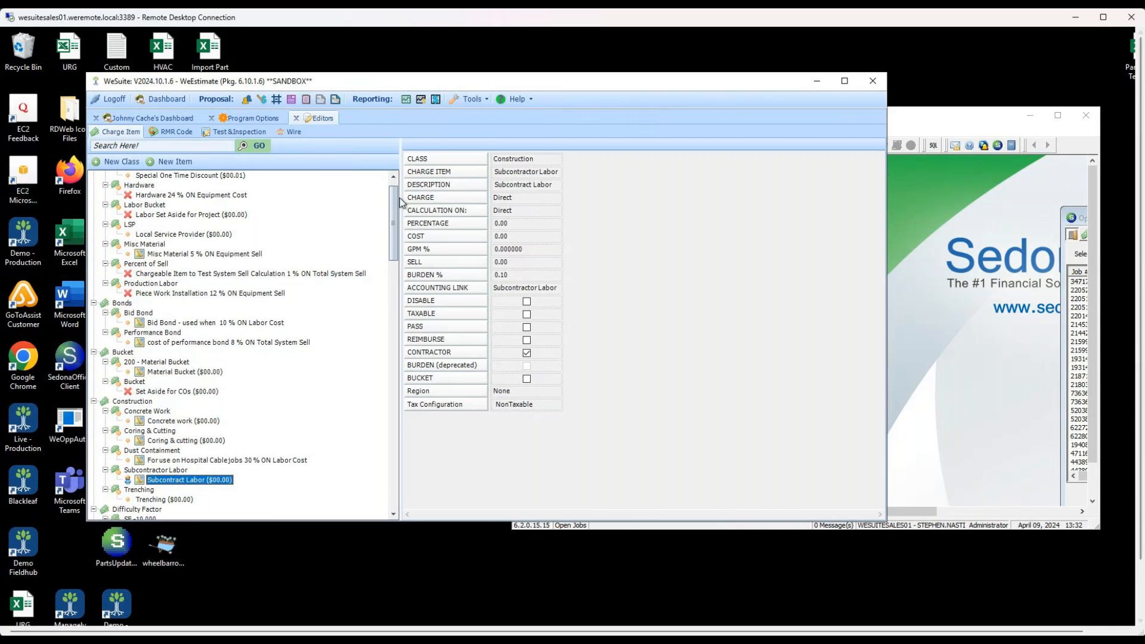
# - Open the form for a new charge item, check its Accounting Link choices, and close it without adding anything
pyautogui.click(172, 169)
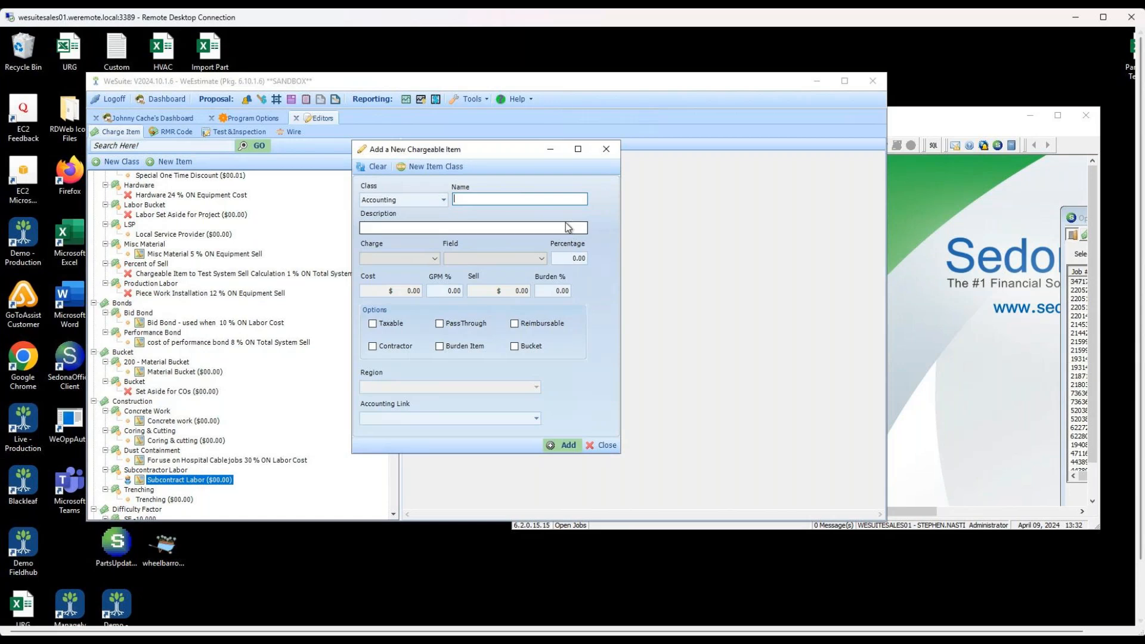
pyautogui.click(536, 419)
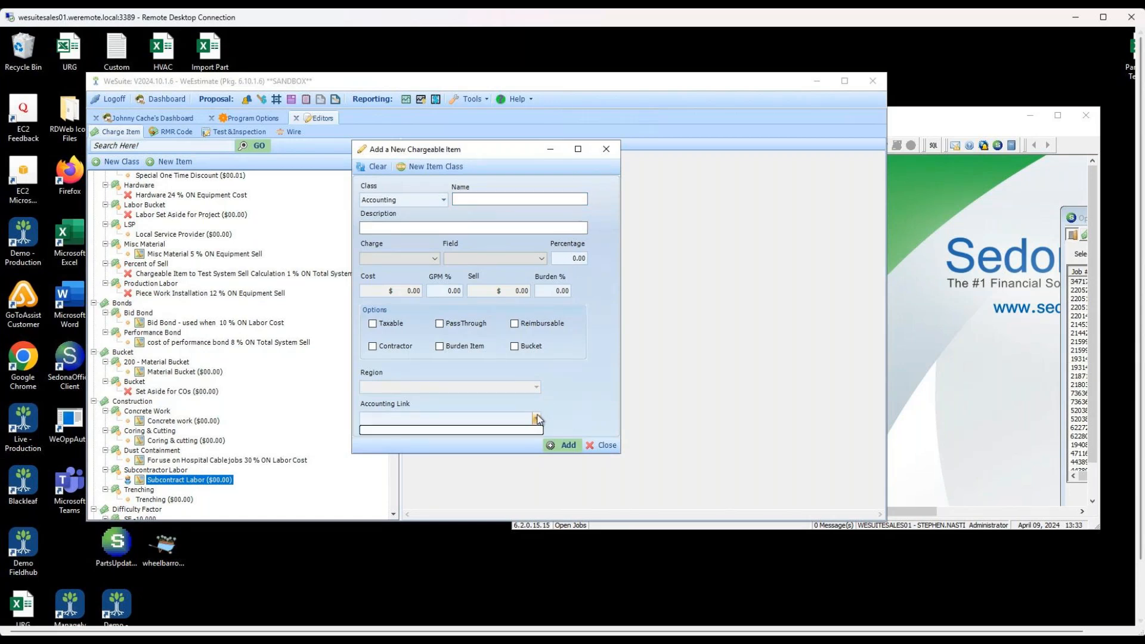
pyautogui.click(596, 392)
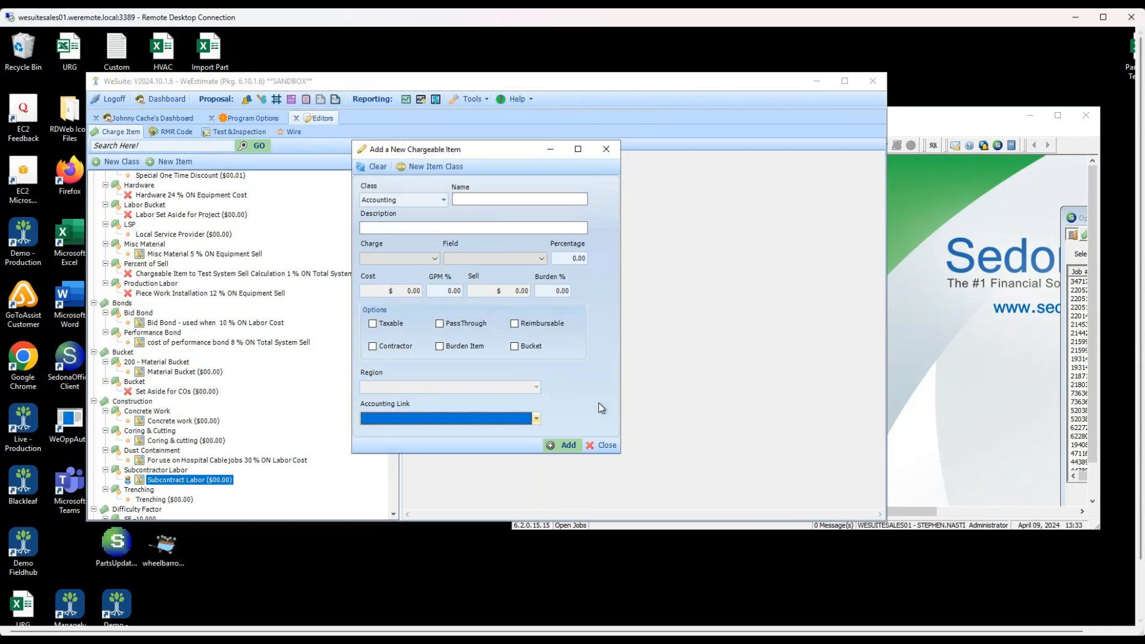
pyautogui.click(613, 444)
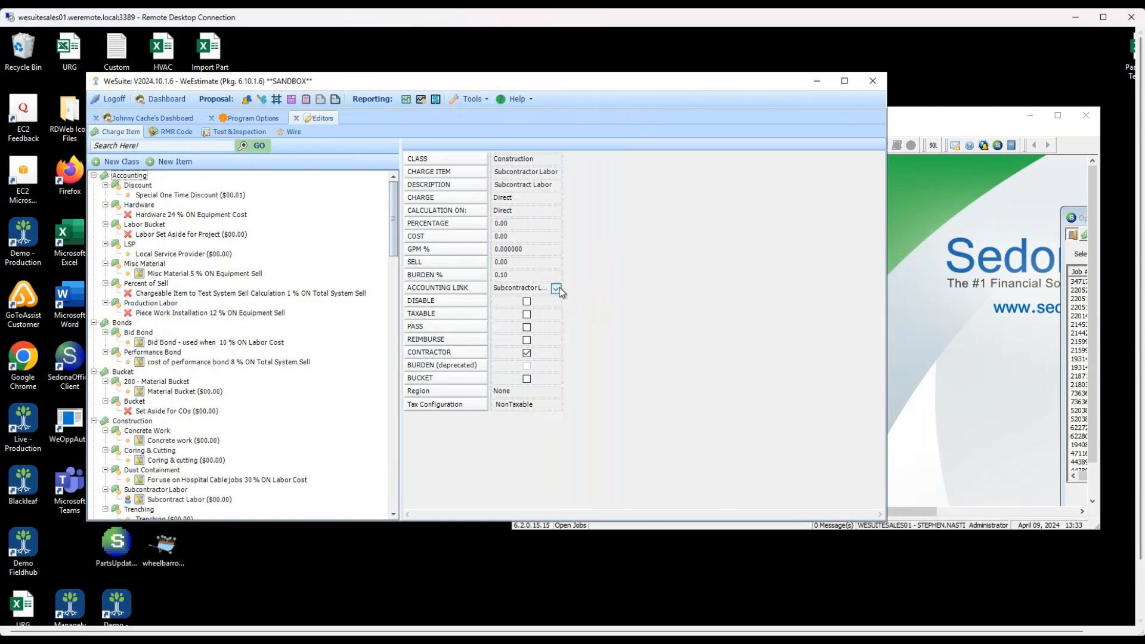
# - Examine the Accounting Link choices available for the Subcontract Labor charge item, keeping its current link
pyautogui.click(556, 289)
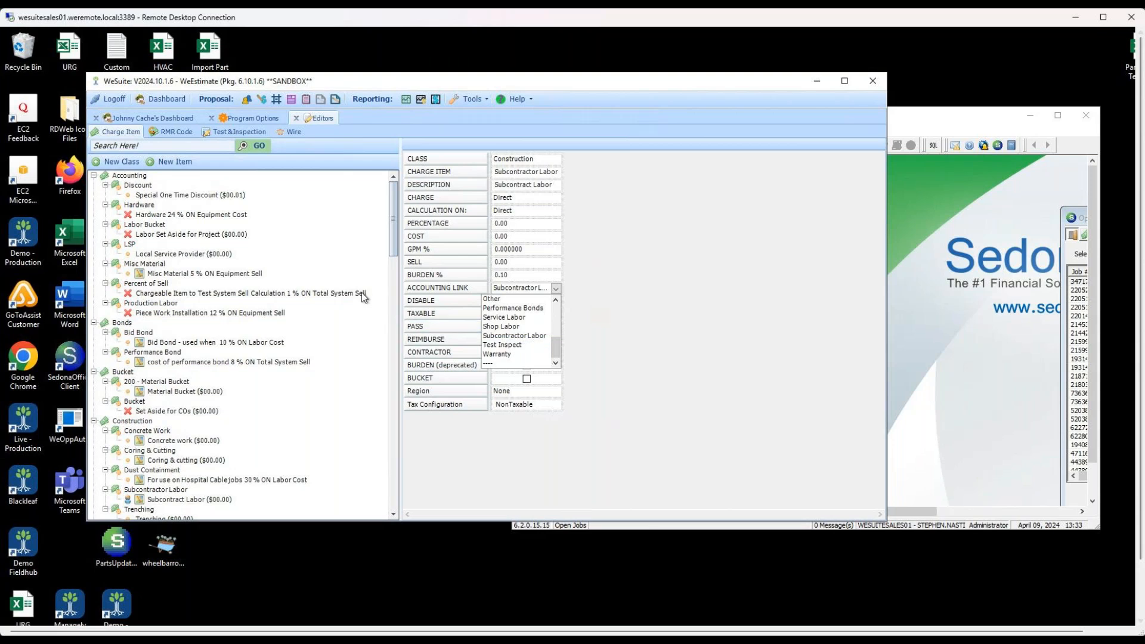
pyautogui.click(622, 220)
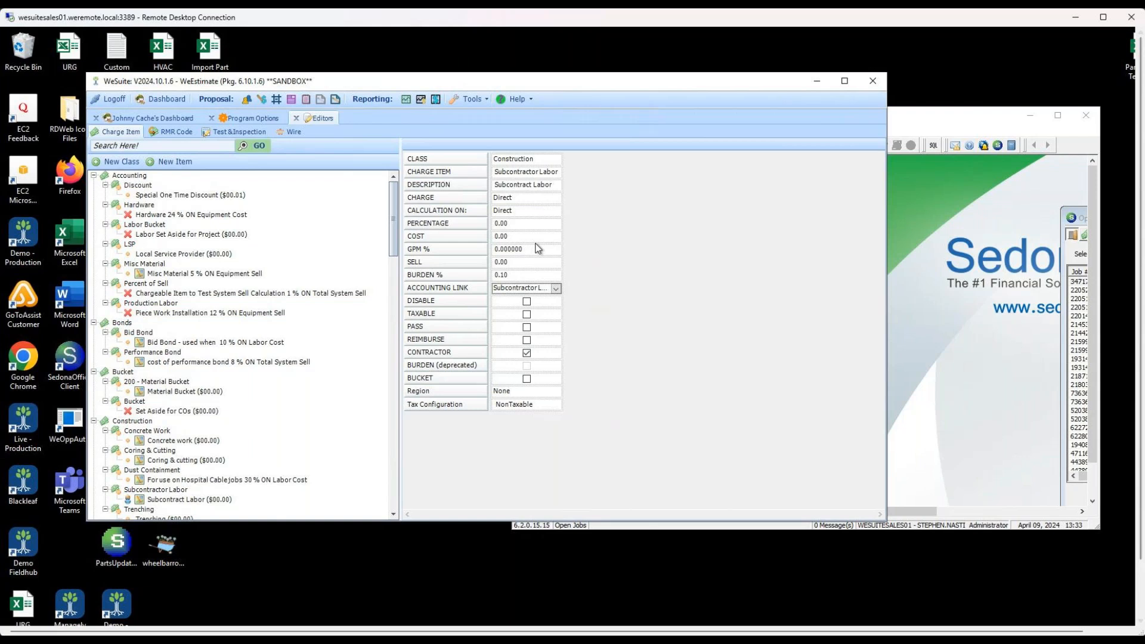
pyautogui.click(556, 289)
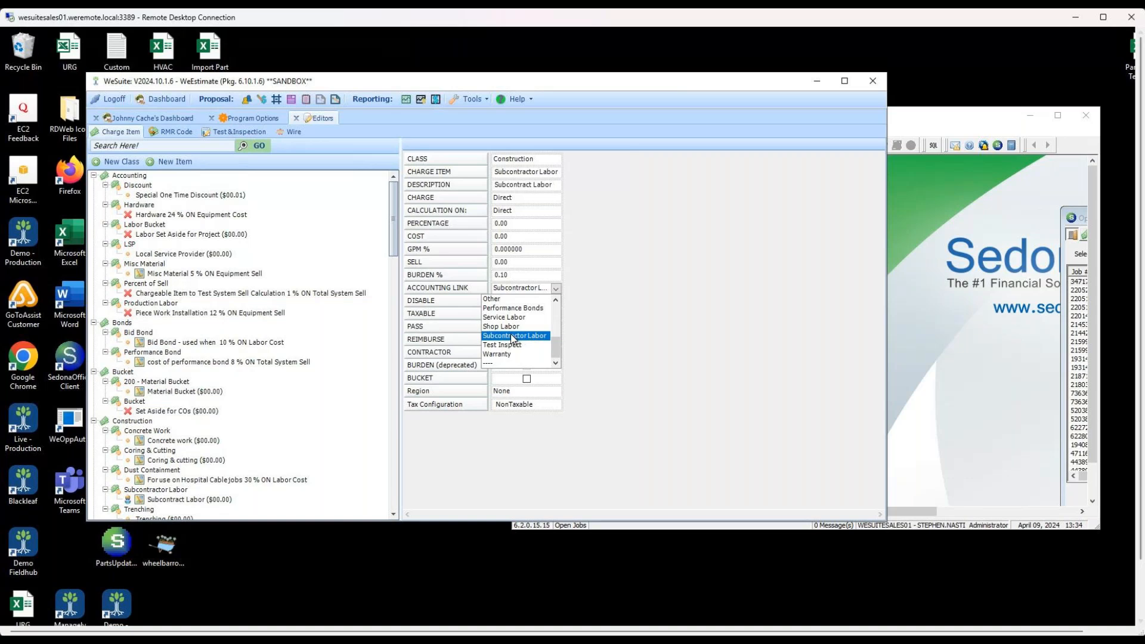
pyautogui.click(745, 311)
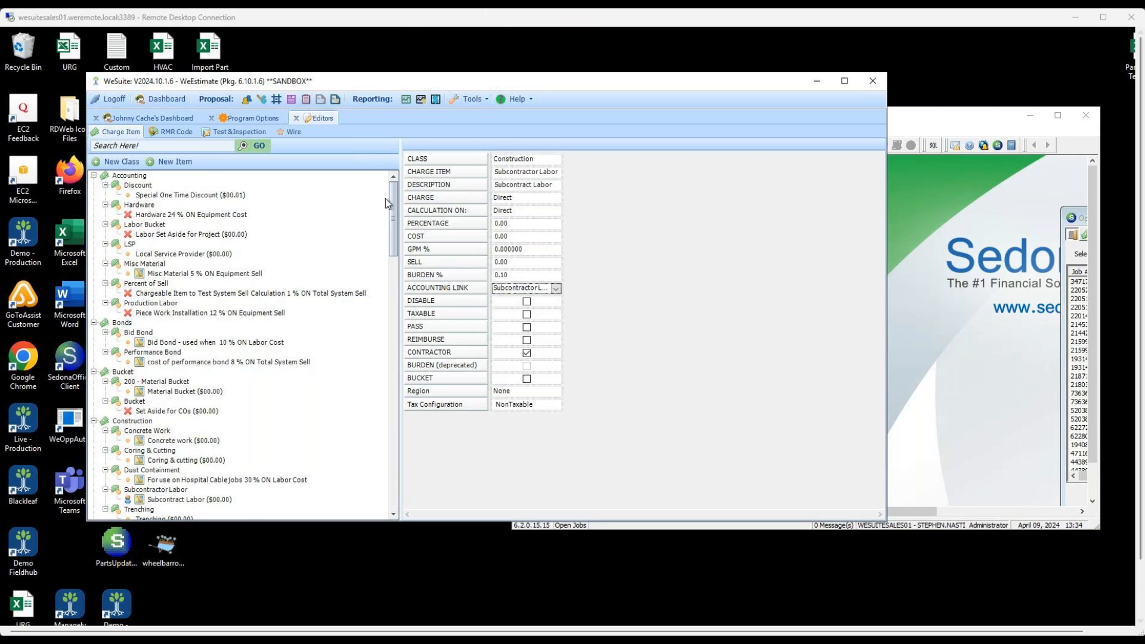
# - Close the Editors and Program Options, and view the newest Glenn's Gardens proposal's job under My Proposals on the dashboard
pyautogui.click(296, 119)
pyautogui.click(212, 118)
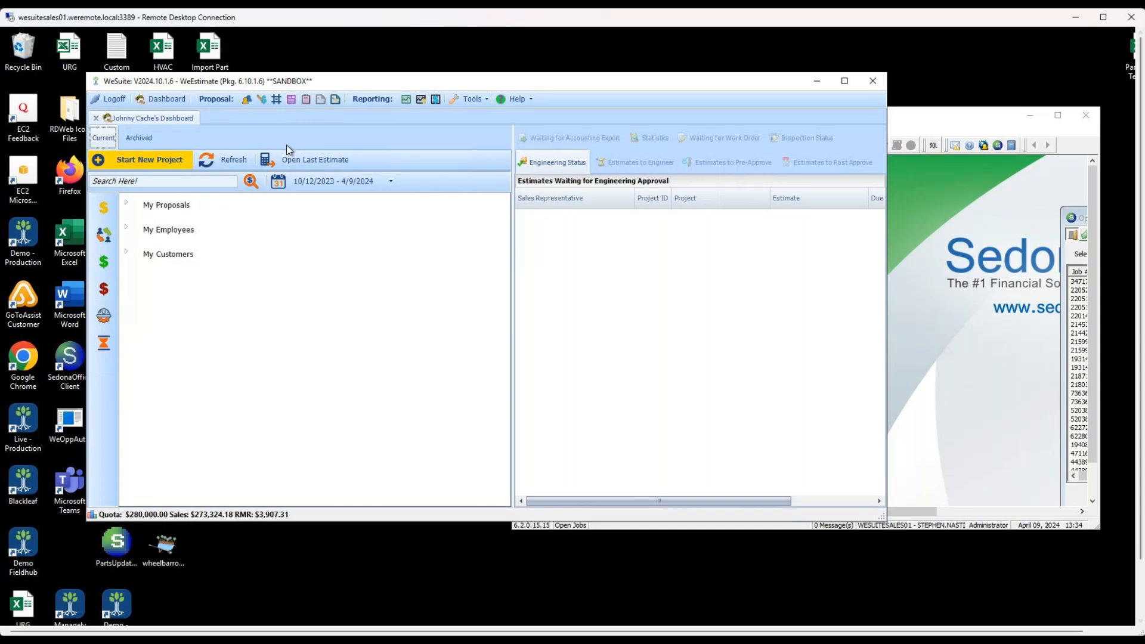
pyautogui.click(125, 203)
pyautogui.click(148, 229)
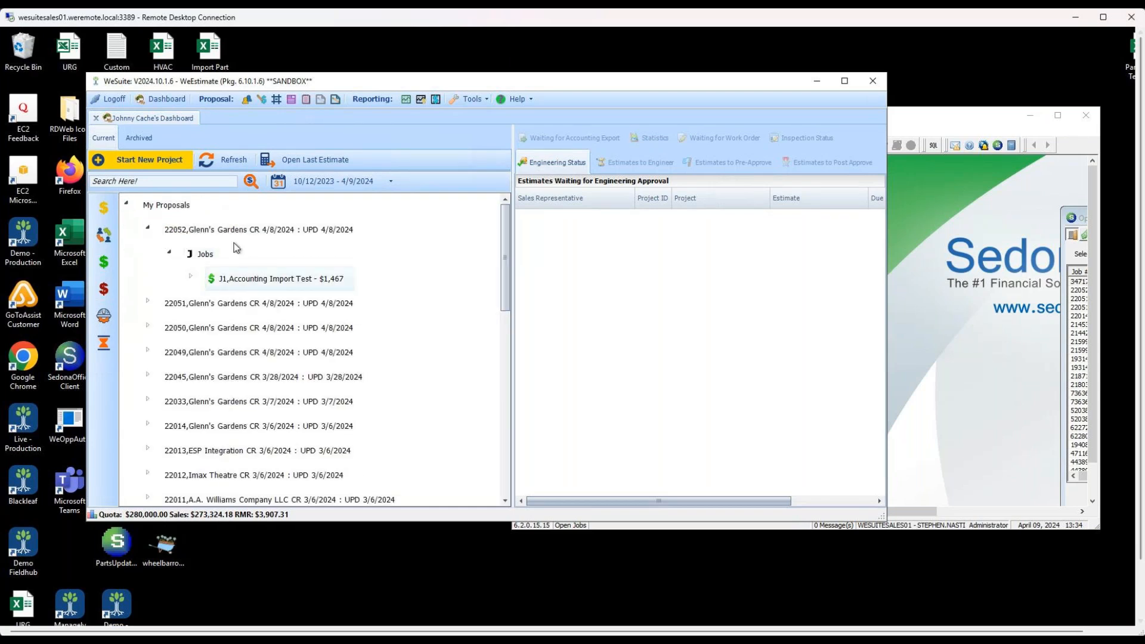
pyautogui.click(253, 281)
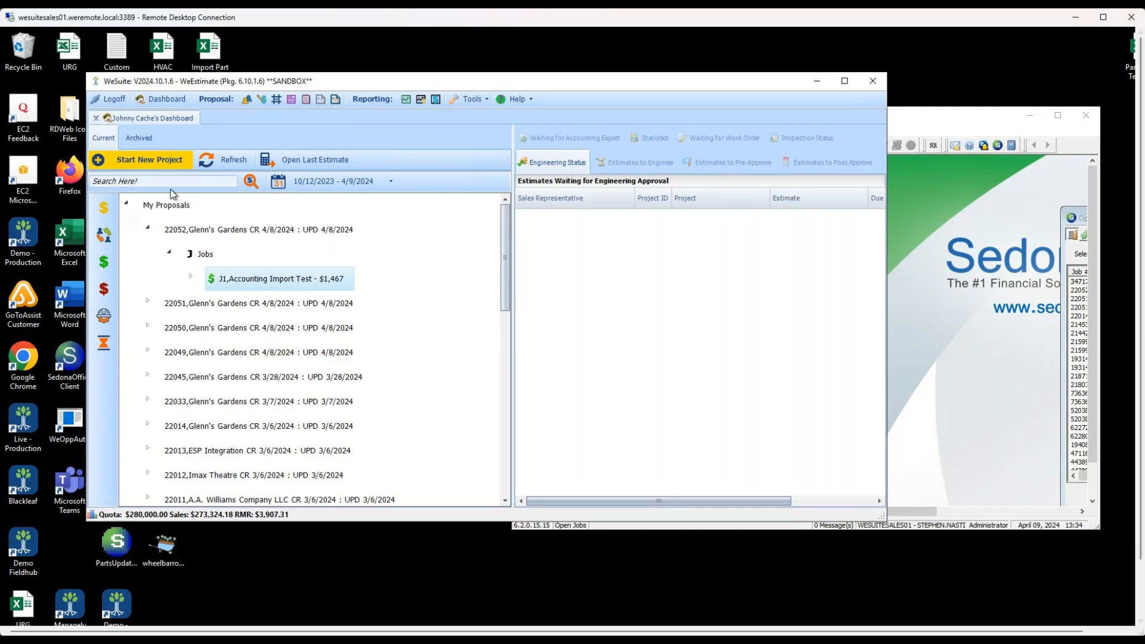
# - Start a new project "Glenn's Gardens New Site" with market Agricultural, job type Access Control System, system type Access and sale type Addition to Existing
pyautogui.click(153, 163)
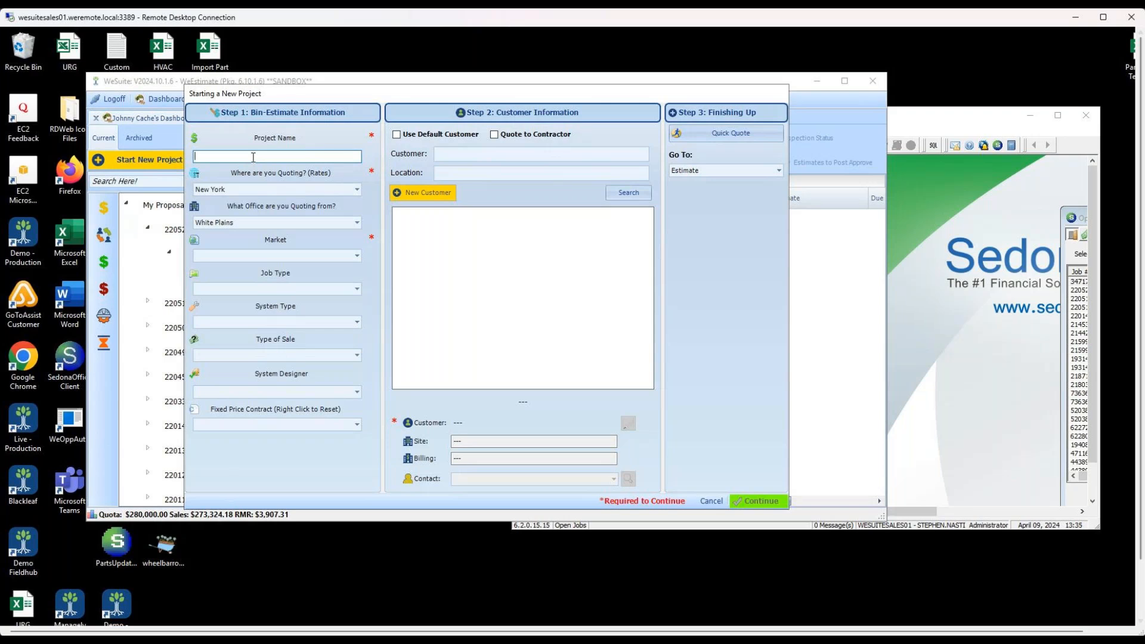
pyautogui.write("Glenn's Gardens New Site")
pyautogui.click(334, 255)
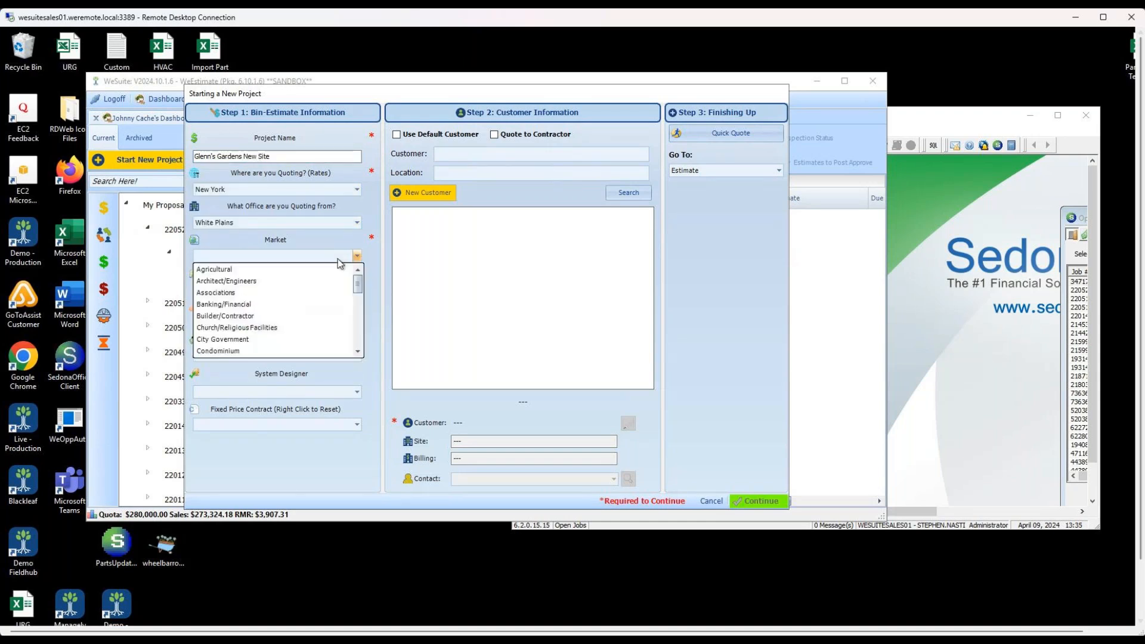
pyautogui.click(306, 268)
pyautogui.click(298, 289)
pyautogui.click(294, 303)
pyautogui.click(340, 323)
pyautogui.click(279, 335)
pyautogui.click(325, 355)
pyautogui.click(262, 363)
# - Search for the existing customer Glenn's Gardens and assign it to the project with its first listed site and billing address
pyautogui.click(474, 153)
pyautogui.write('Glenn')
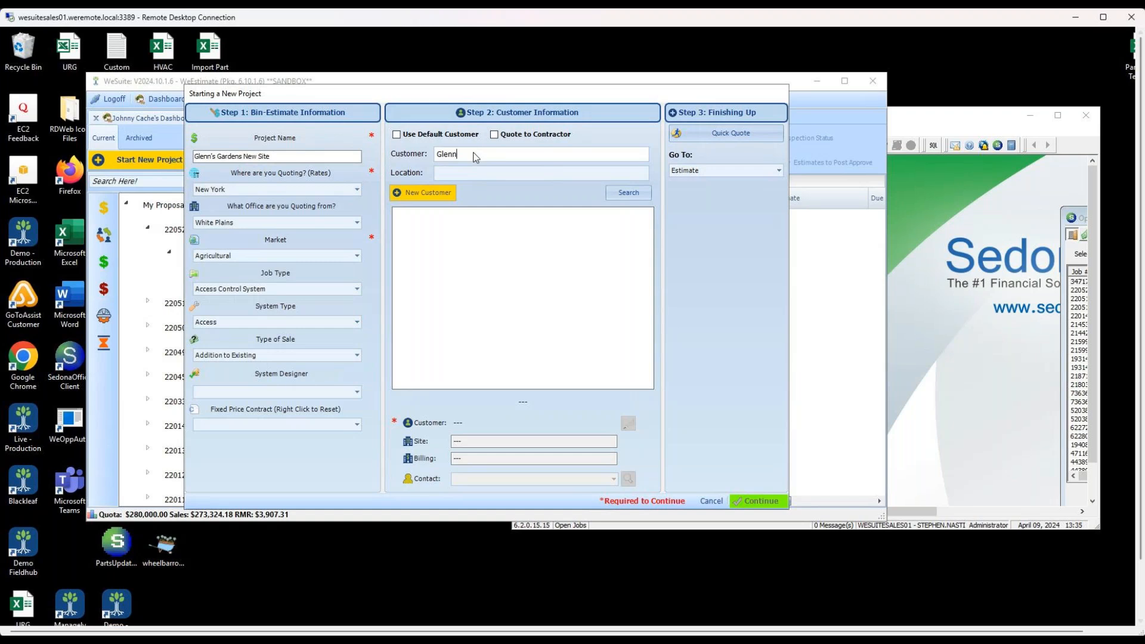
pyautogui.press('Return')
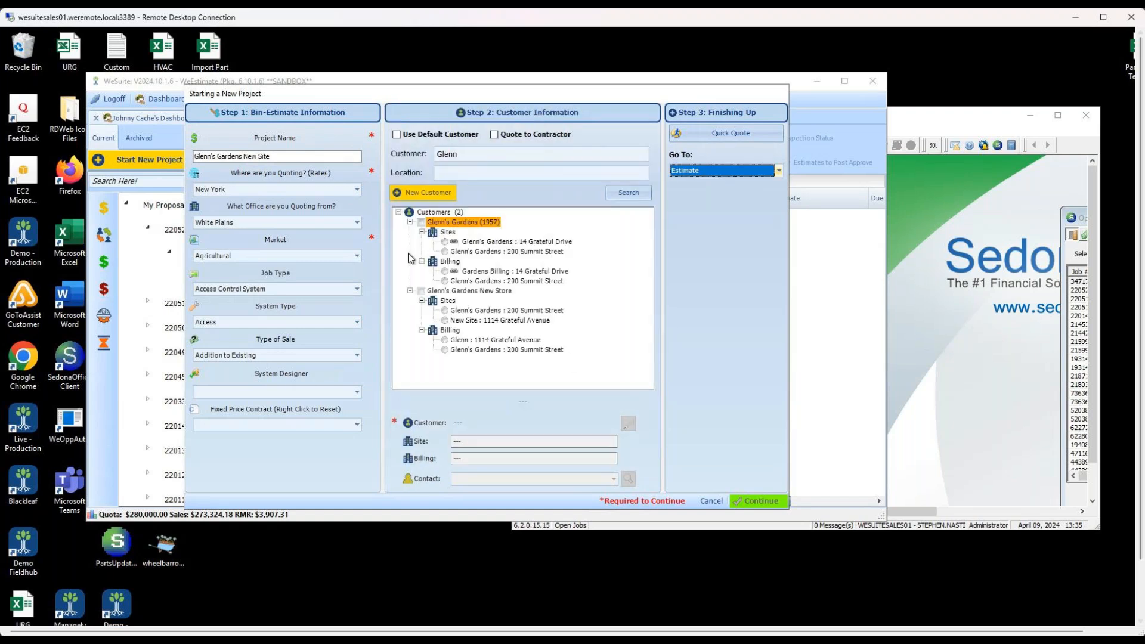
pyautogui.click(421, 222)
pyautogui.click(445, 242)
pyautogui.click(444, 270)
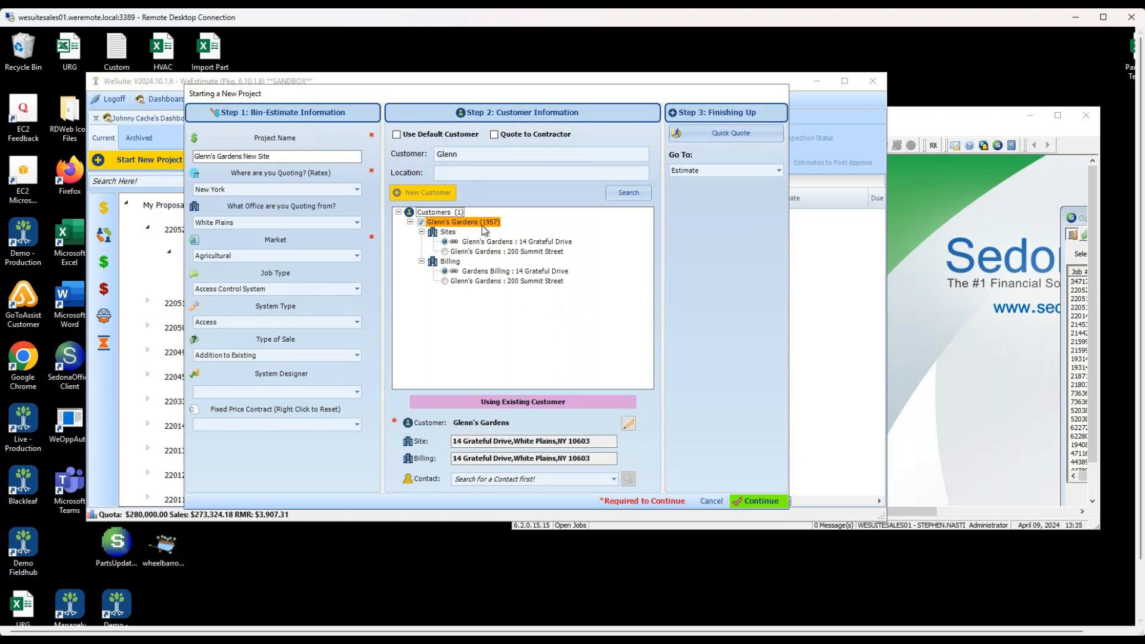
pyautogui.click(475, 244)
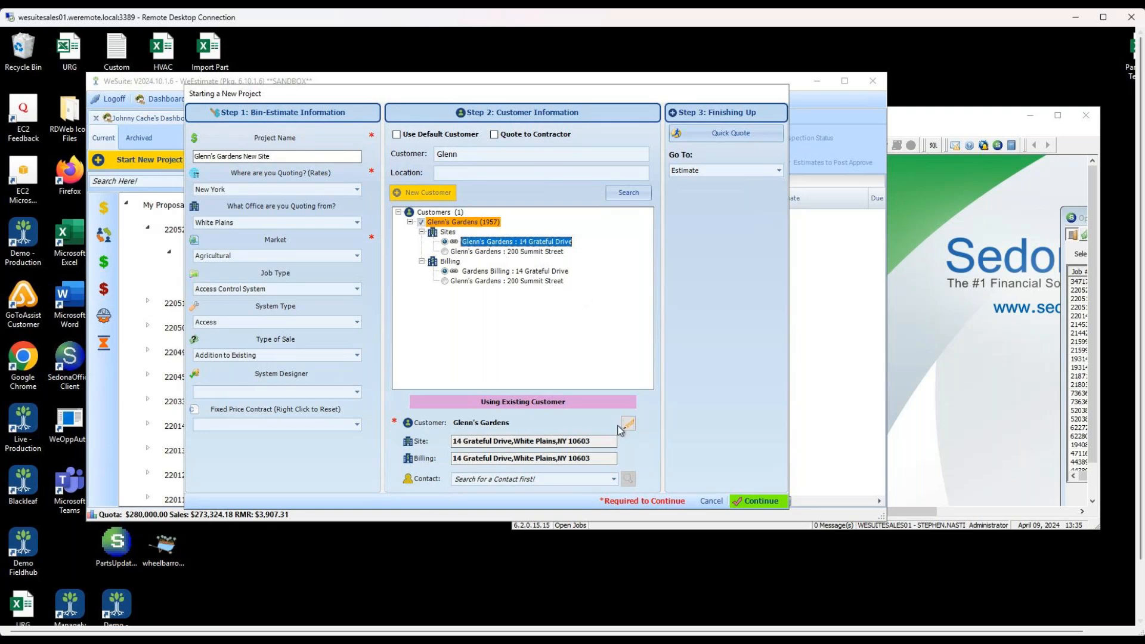
# - Search for the contact by first name, choose the first Glenn's Gardens match, and continue to the new project's estimate
pyautogui.click(560, 478)
pyautogui.write('A')
pyautogui.press('BackSpace')
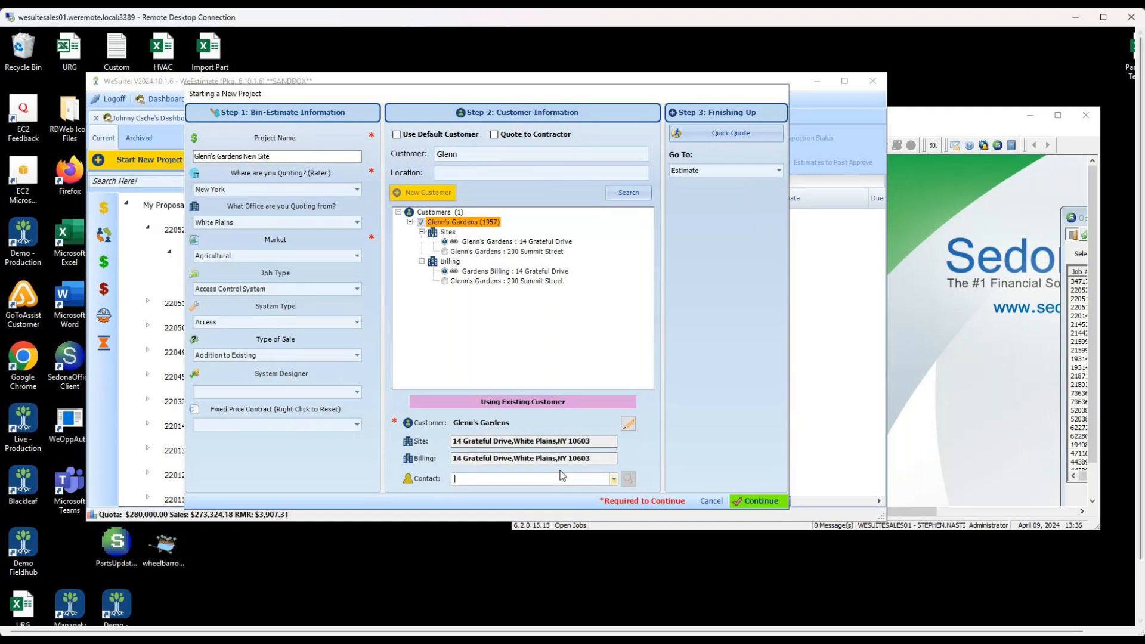
pyautogui.write('Gel')
pyautogui.write('nn')
pyautogui.press('BackSpace')
pyautogui.press('BackSpace')
pyautogui.press('BackSpace')
pyautogui.press('BackSpace')
pyautogui.write('lenn')
pyautogui.press('Return')
pyautogui.click(619, 479)
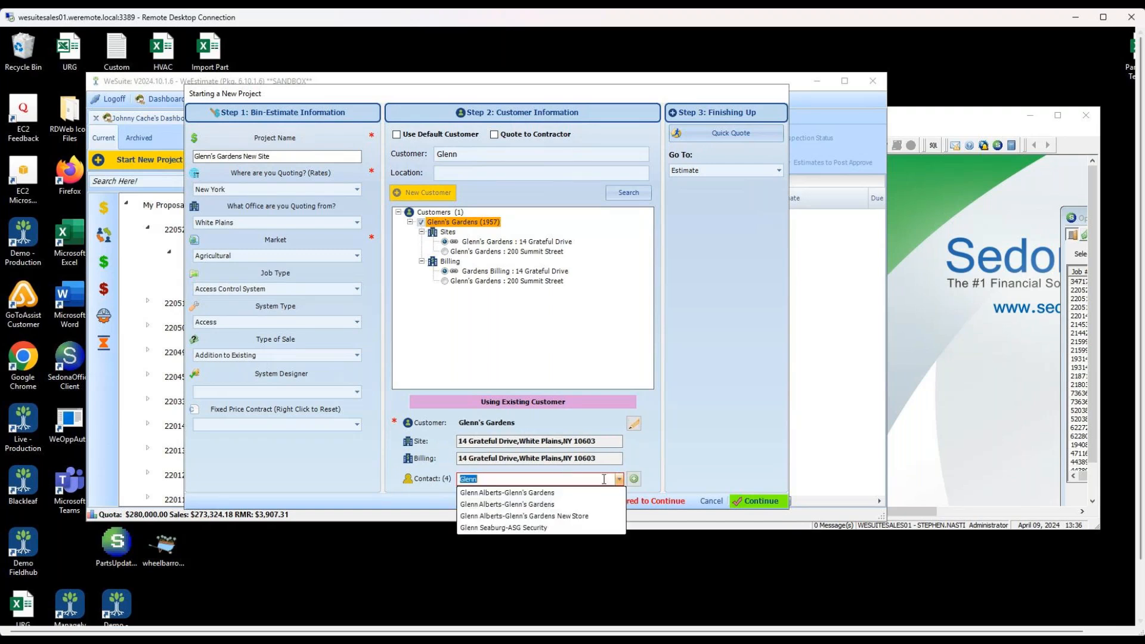
pyautogui.click(564, 493)
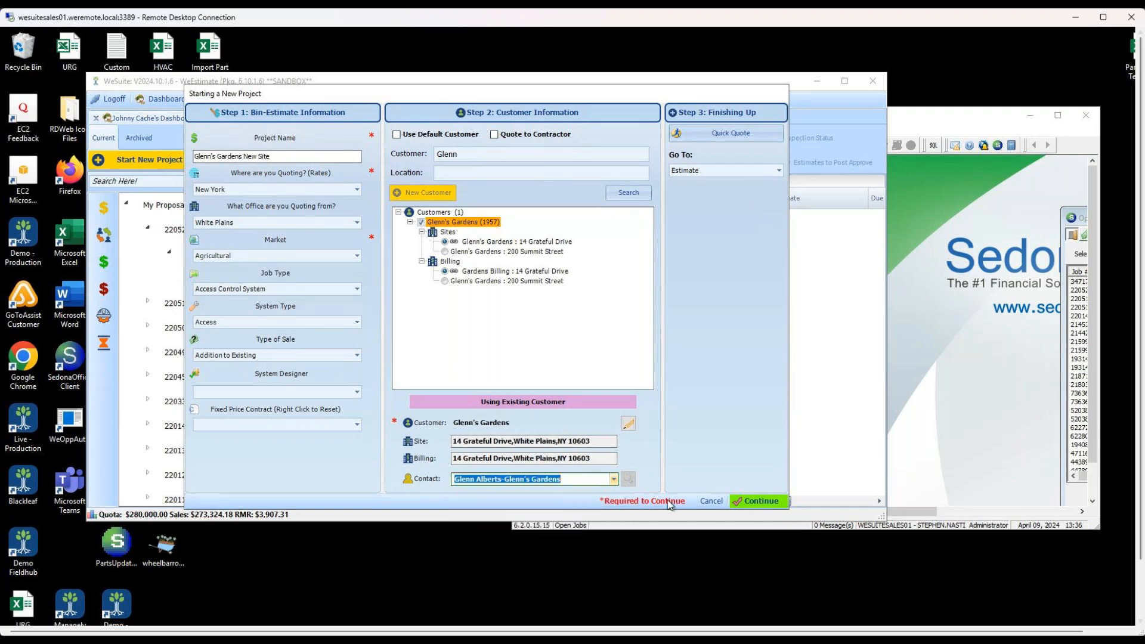
pyautogui.click(766, 501)
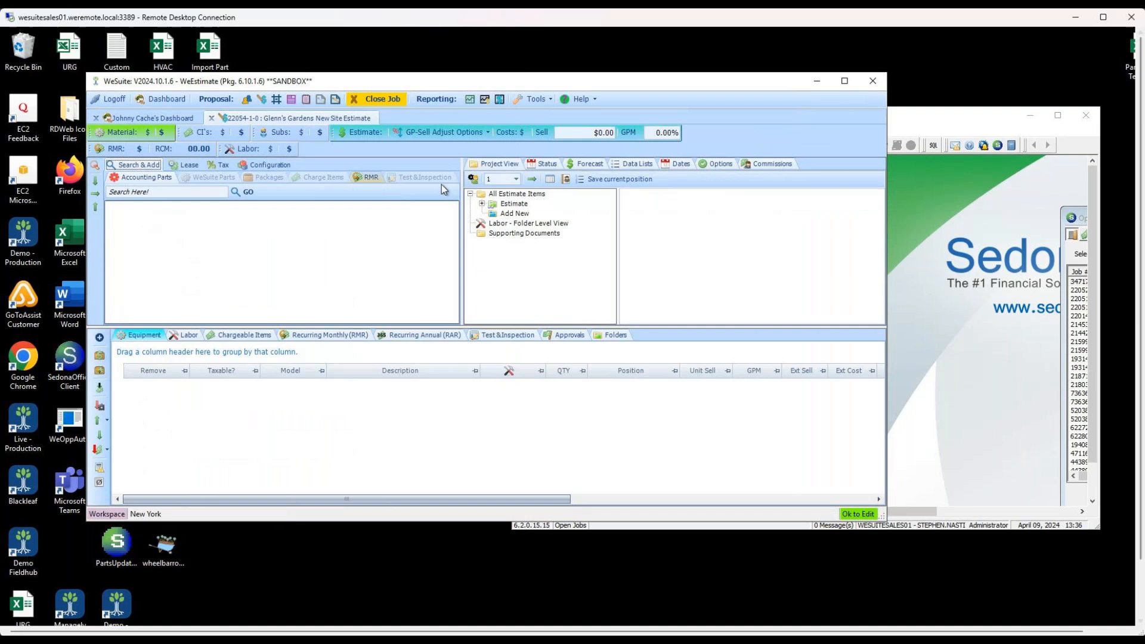
# - Search the parts for "camera" and add the Bosch CAM940 and the Altronix AX-ALTV248 power supply to the Estimate folder
pyautogui.click(185, 192)
pyautogui.write('camera')
pyautogui.press('Return')
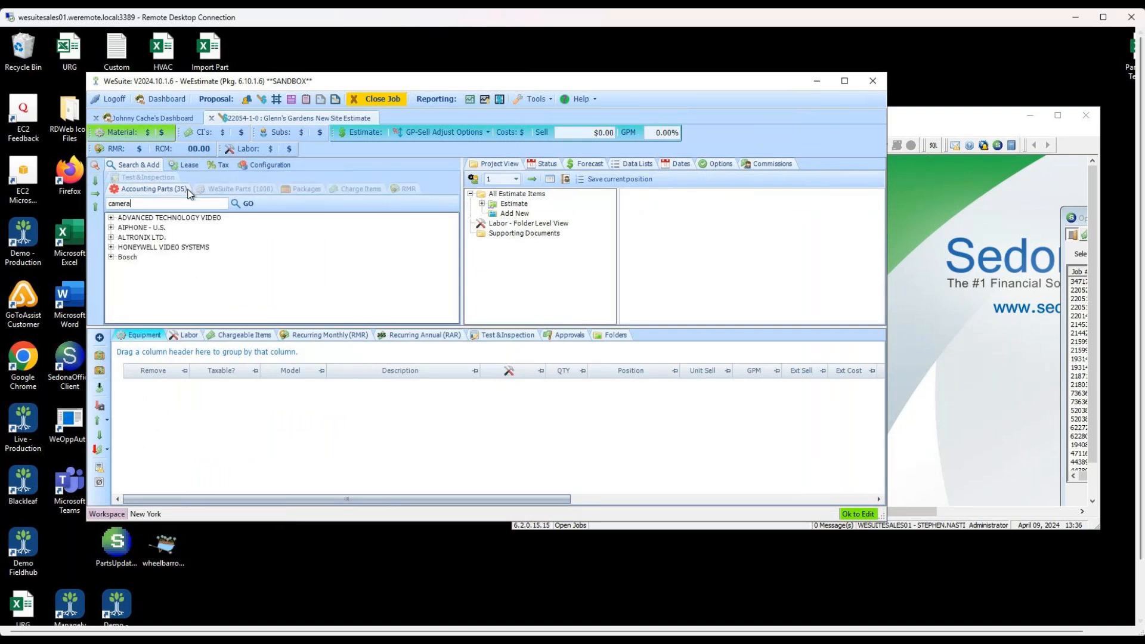
pyautogui.click(111, 258)
pyautogui.moveTo(150, 268); pyautogui.dragTo(510, 207)
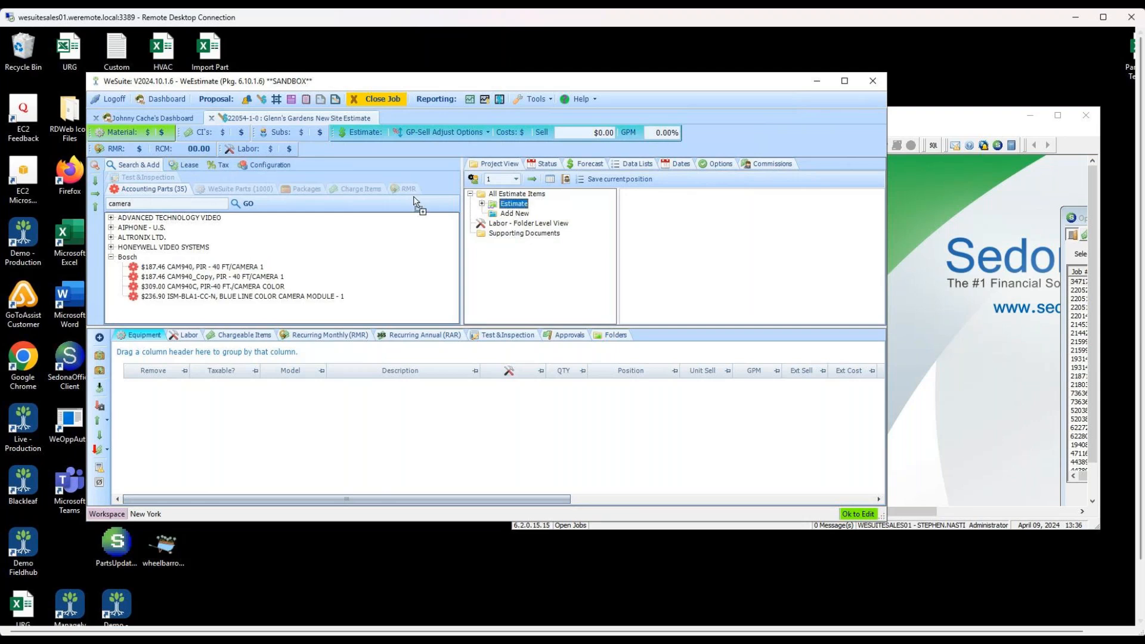
pyautogui.click(111, 237)
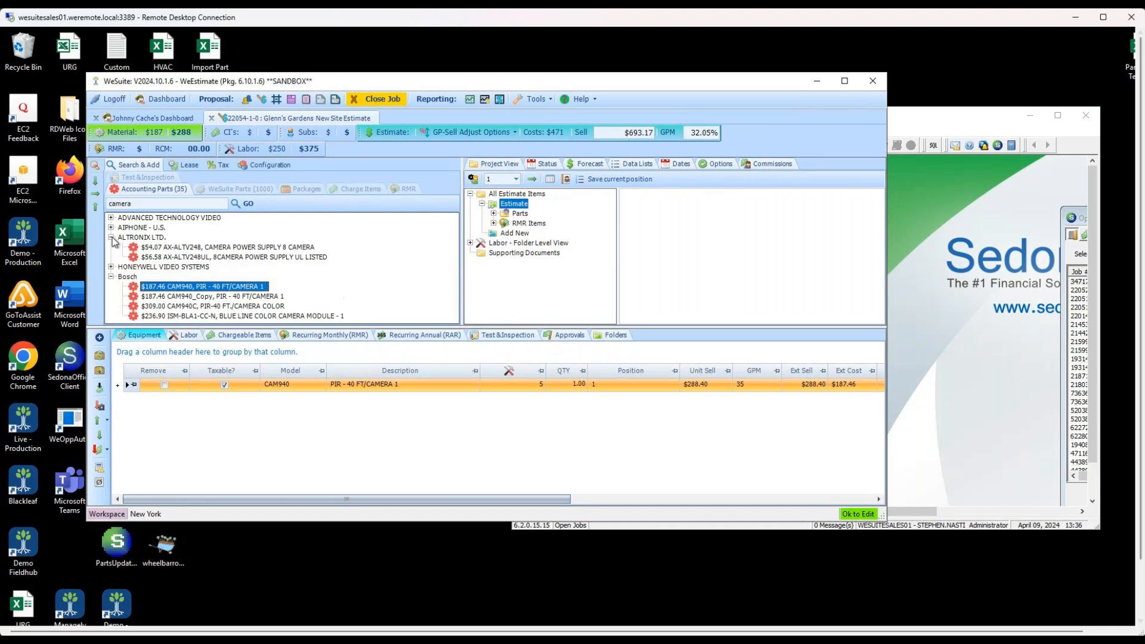
pyautogui.moveTo(179, 247); pyautogui.dragTo(507, 206)
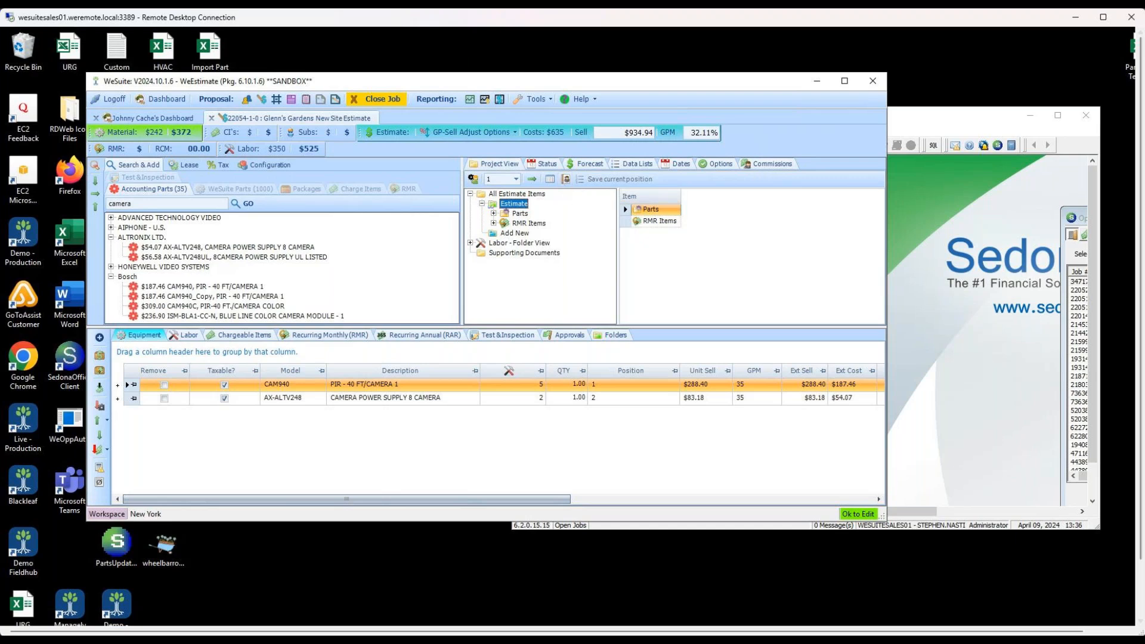
# - Review the job status details, and examine the Phase column for the estimate folder and its parts in the project view
pyautogui.click(543, 164)
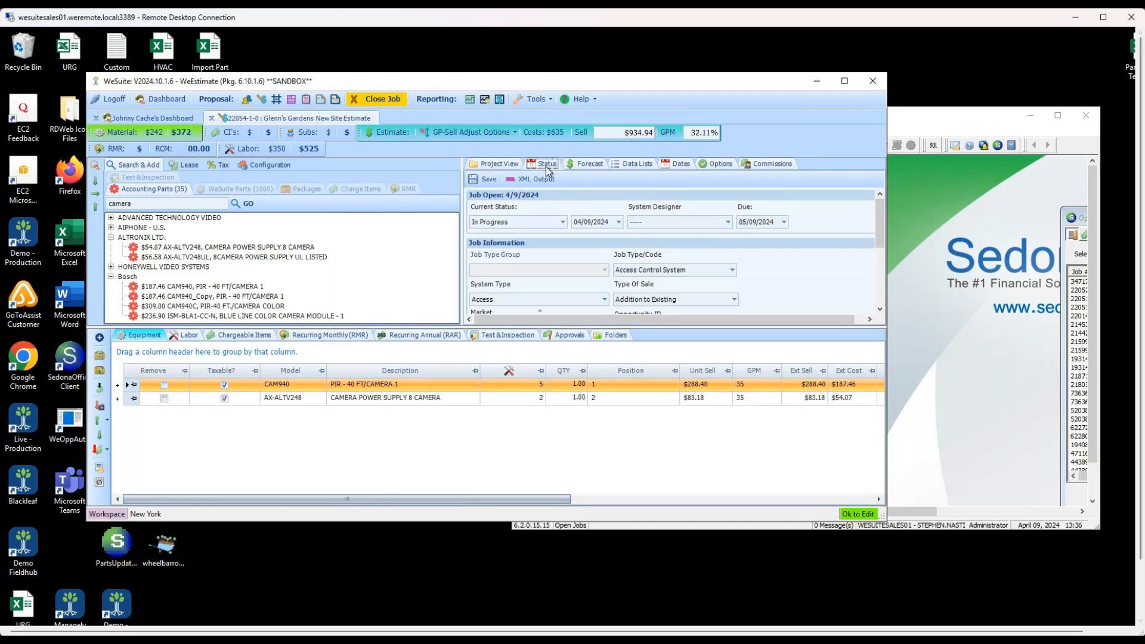
pyautogui.click(495, 163)
pyautogui.click(517, 193)
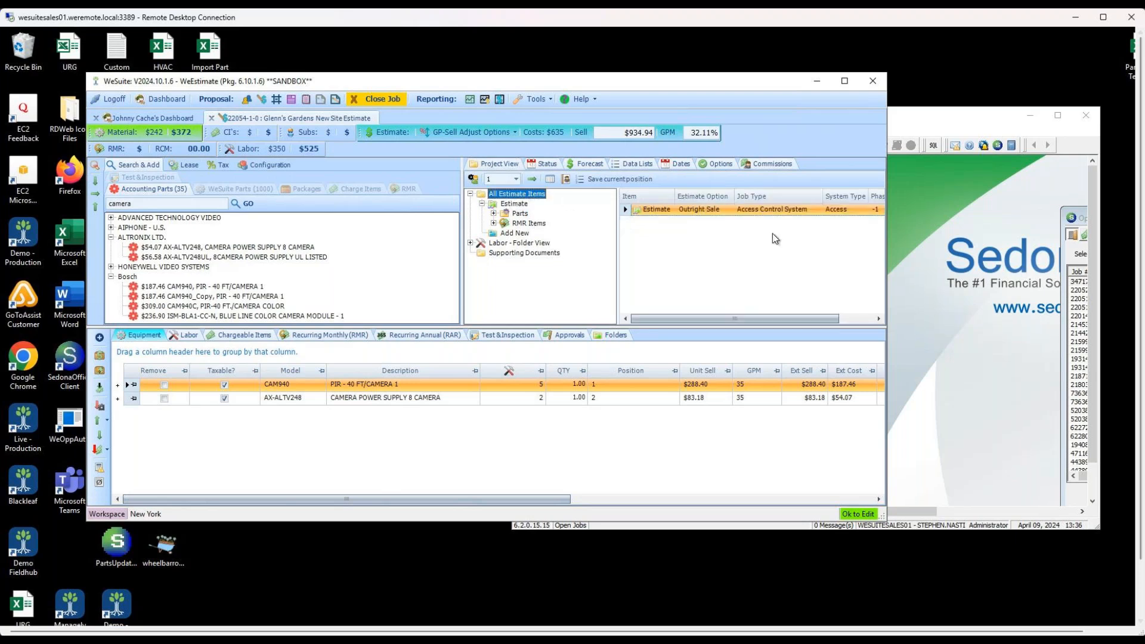
pyautogui.moveTo(790, 317); pyautogui.dragTo(825, 325)
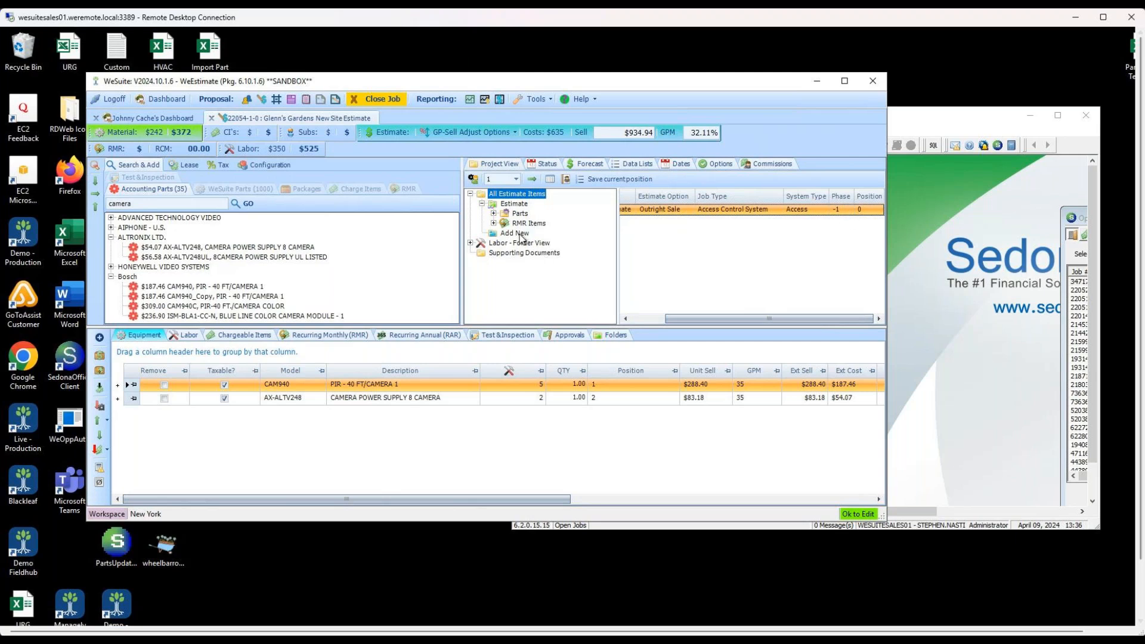
pyautogui.doubleClick(520, 213)
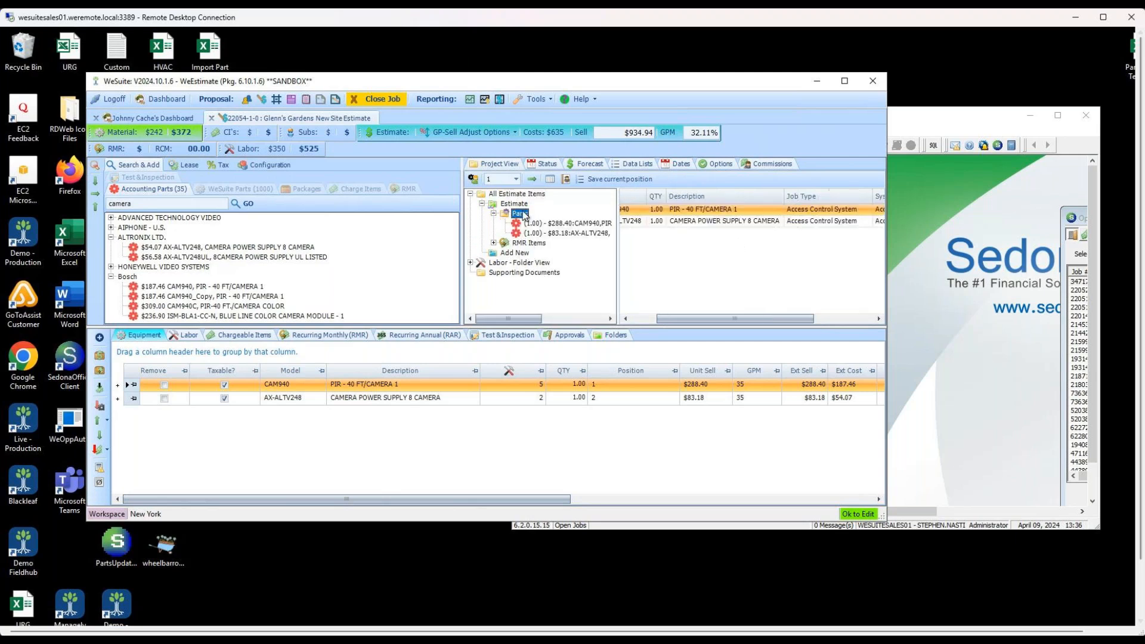
pyautogui.click(552, 223)
pyautogui.moveTo(731, 323); pyautogui.dragTo(790, 324)
pyautogui.click(845, 211)
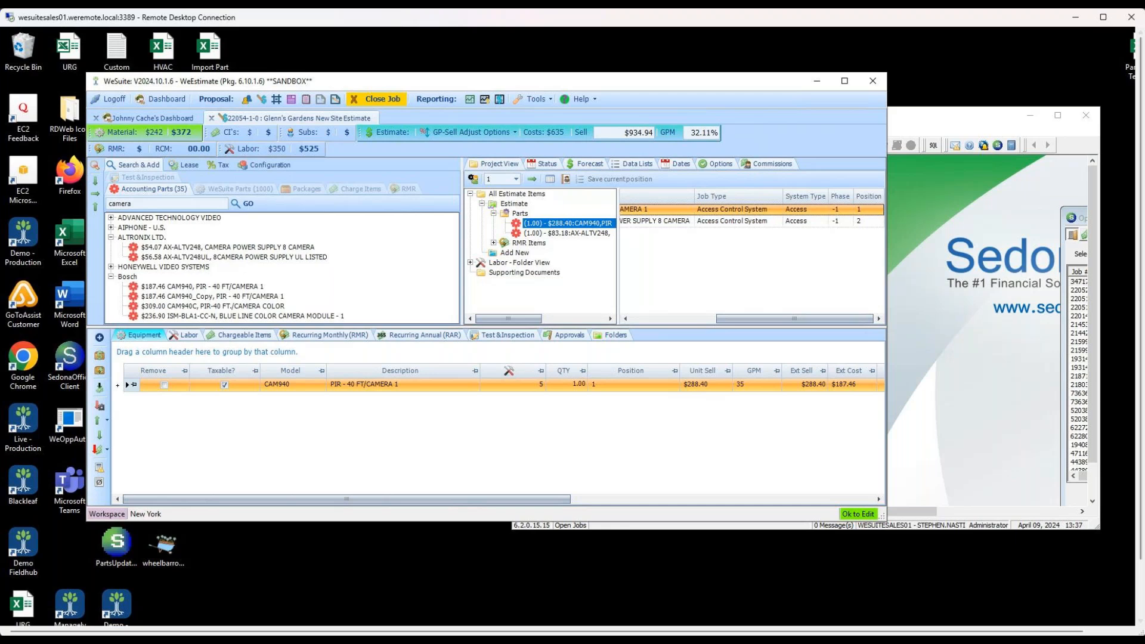
pyautogui.click(509, 195)
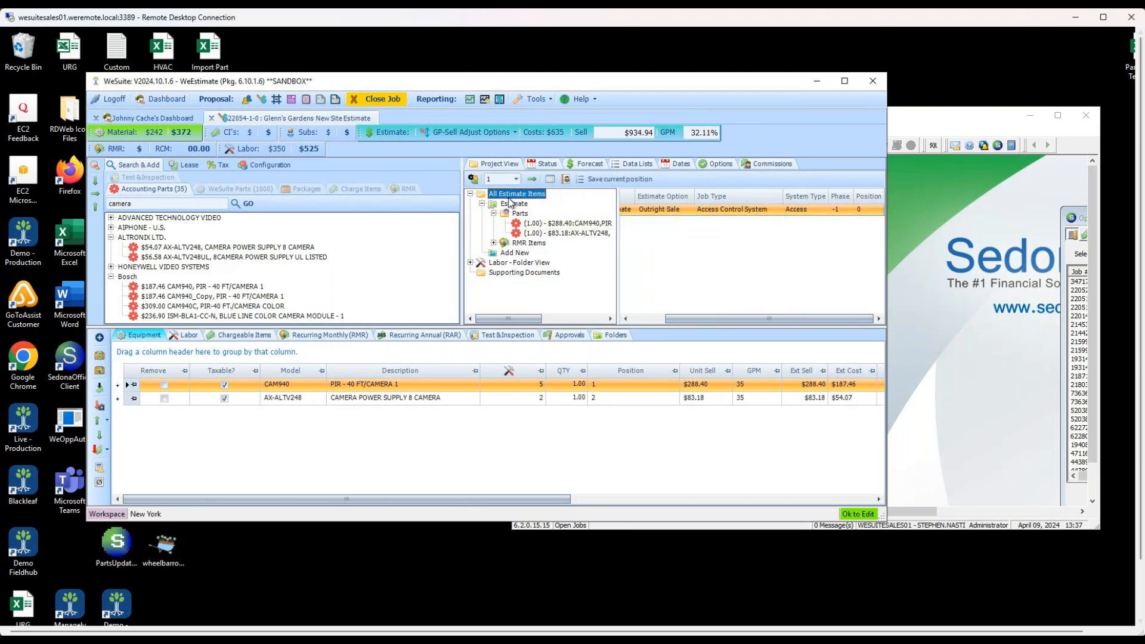
pyautogui.click(513, 206)
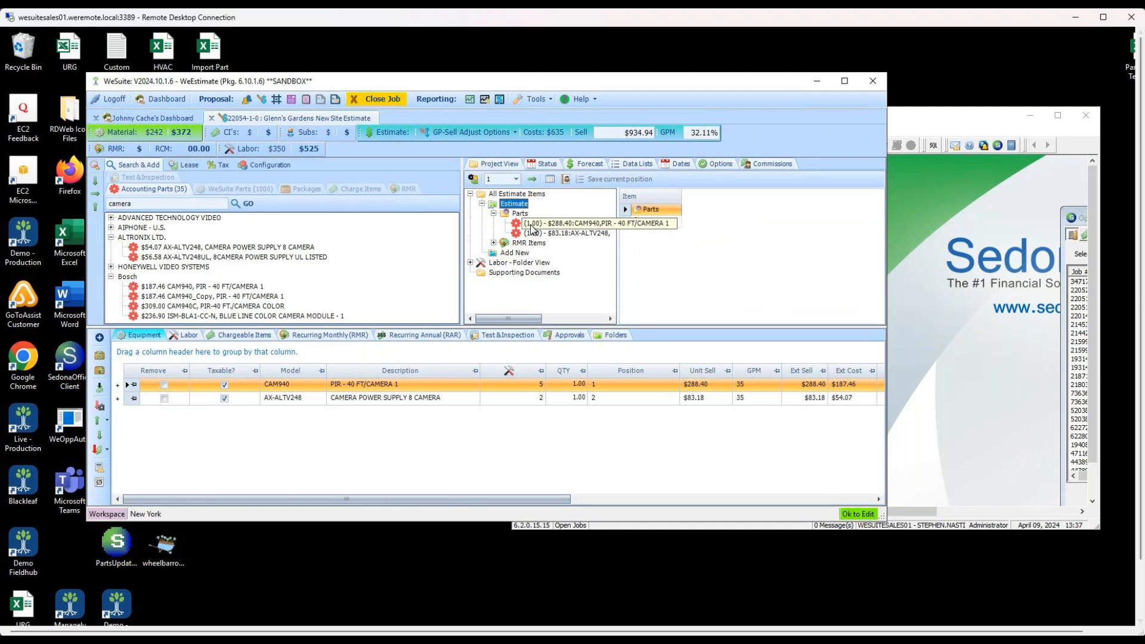
# - Set the phase of the CAM940 part to Install and the phase of the AX-ALTV248 part to N/A
pyautogui.click(533, 224)
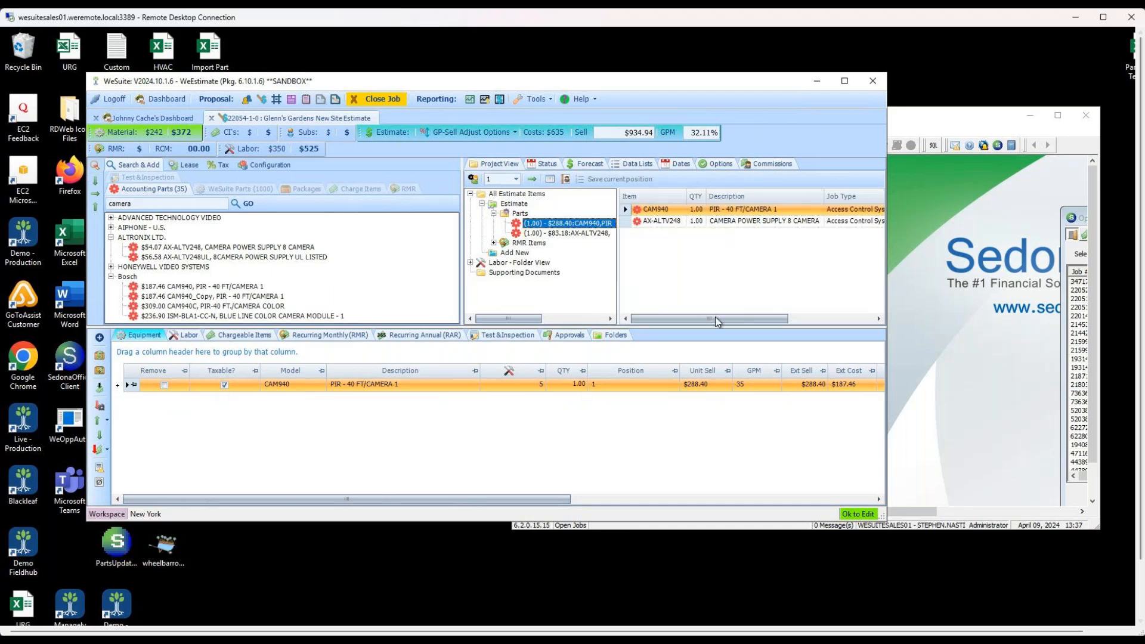
pyautogui.moveTo(715, 318); pyautogui.dragTo(860, 321)
pyautogui.click(851, 207)
pyautogui.click(850, 209)
pyautogui.click(834, 225)
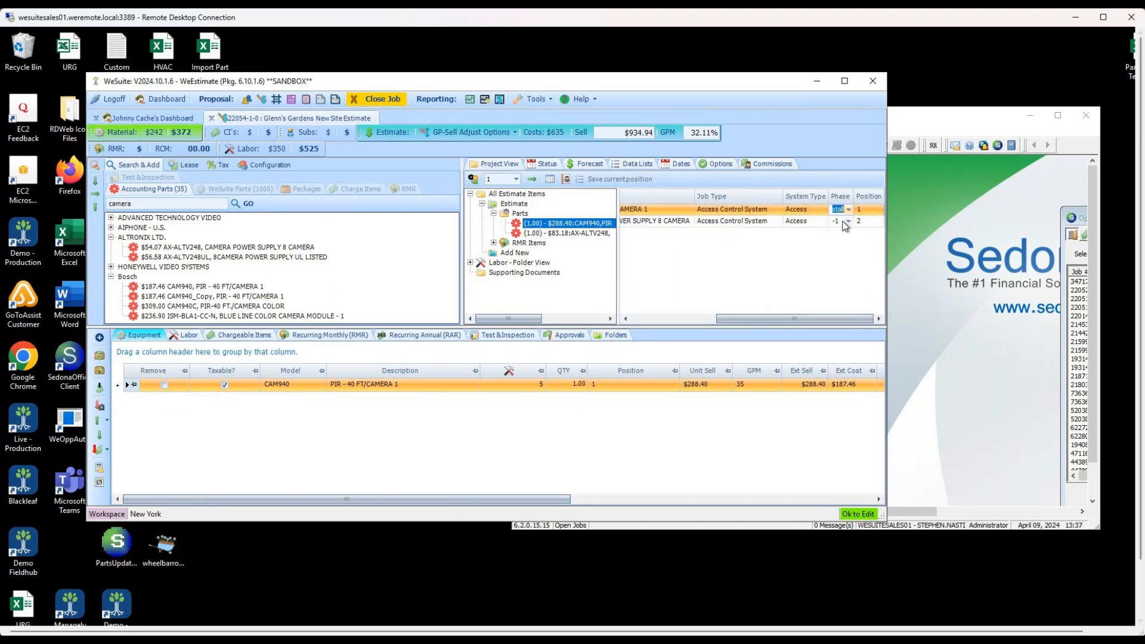
pyautogui.click(843, 222)
pyautogui.click(848, 222)
pyautogui.click(833, 245)
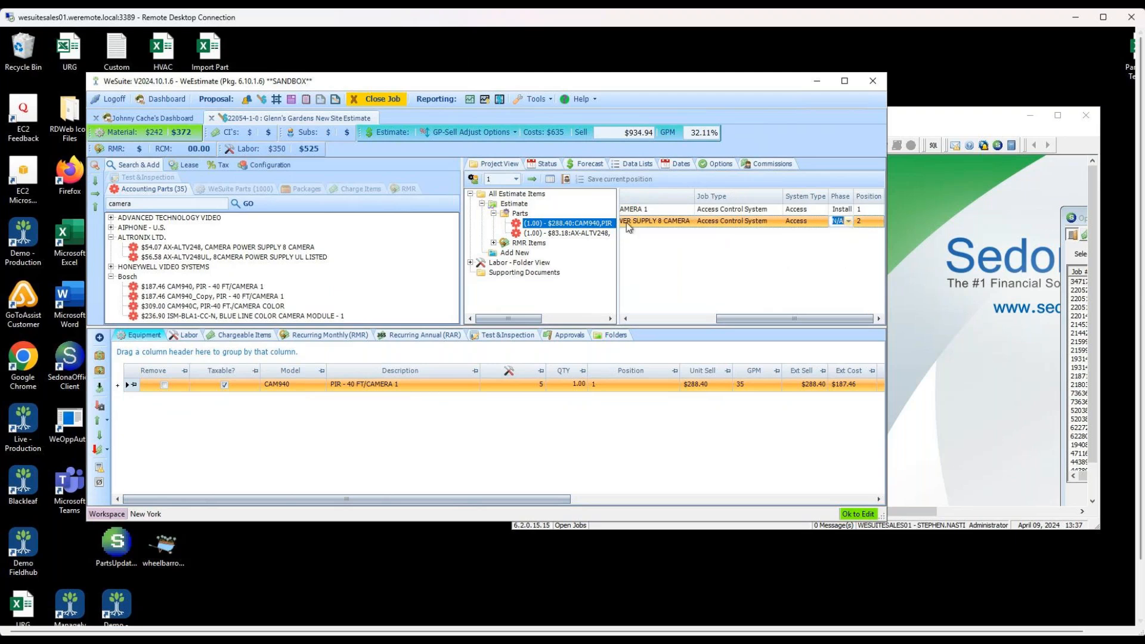
# - Set the phase of the whole Estimate folder under All Estimate Items to Install
pyautogui.click(520, 213)
pyautogui.moveTo(752, 319); pyautogui.dragTo(853, 310)
pyautogui.click(525, 206)
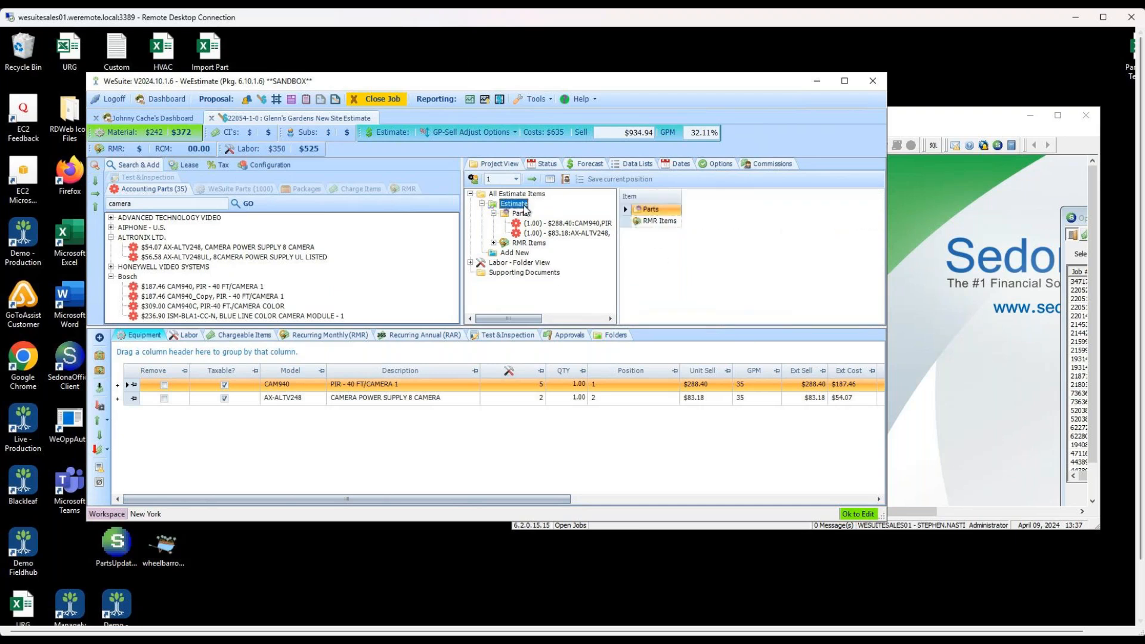
pyautogui.click(547, 195)
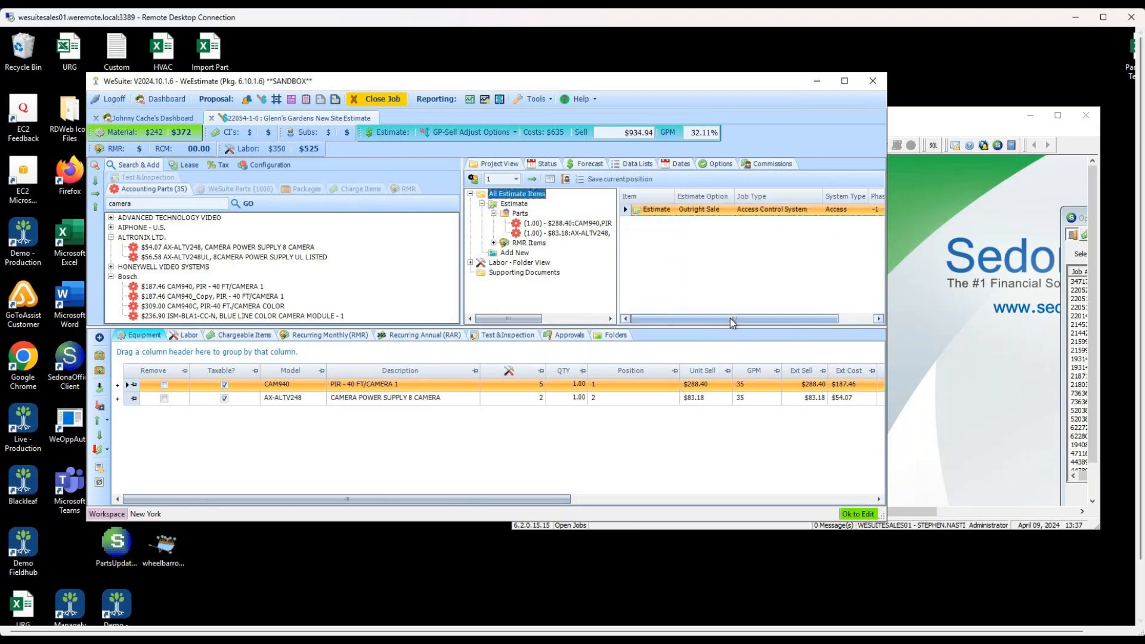
pyautogui.moveTo(730, 317); pyautogui.dragTo(763, 317)
pyautogui.click(849, 211)
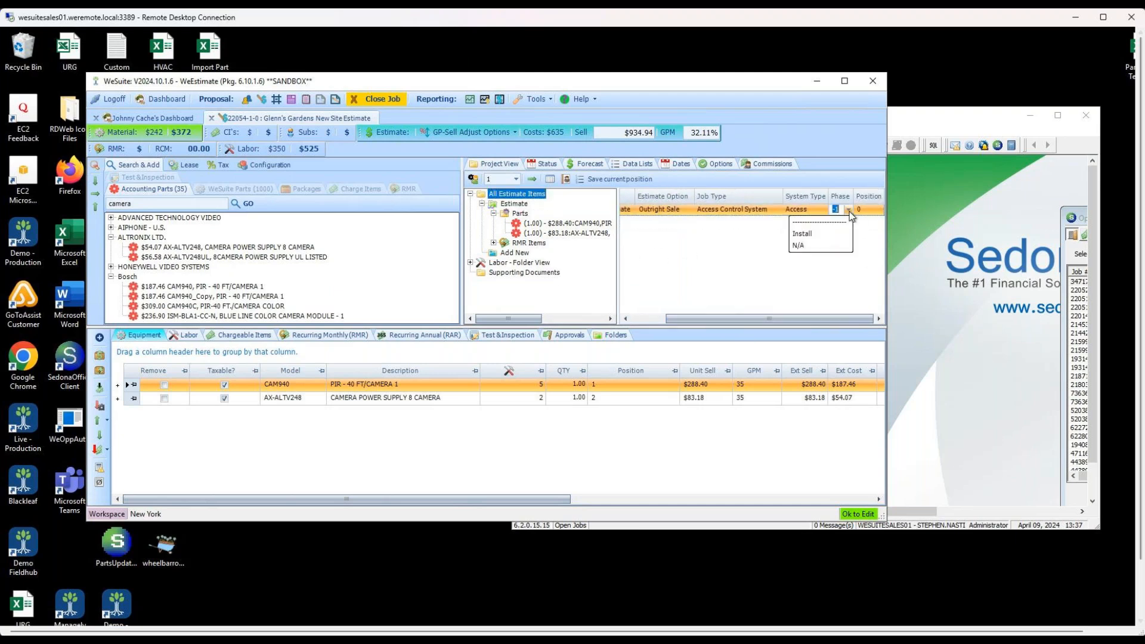
pyautogui.click(828, 236)
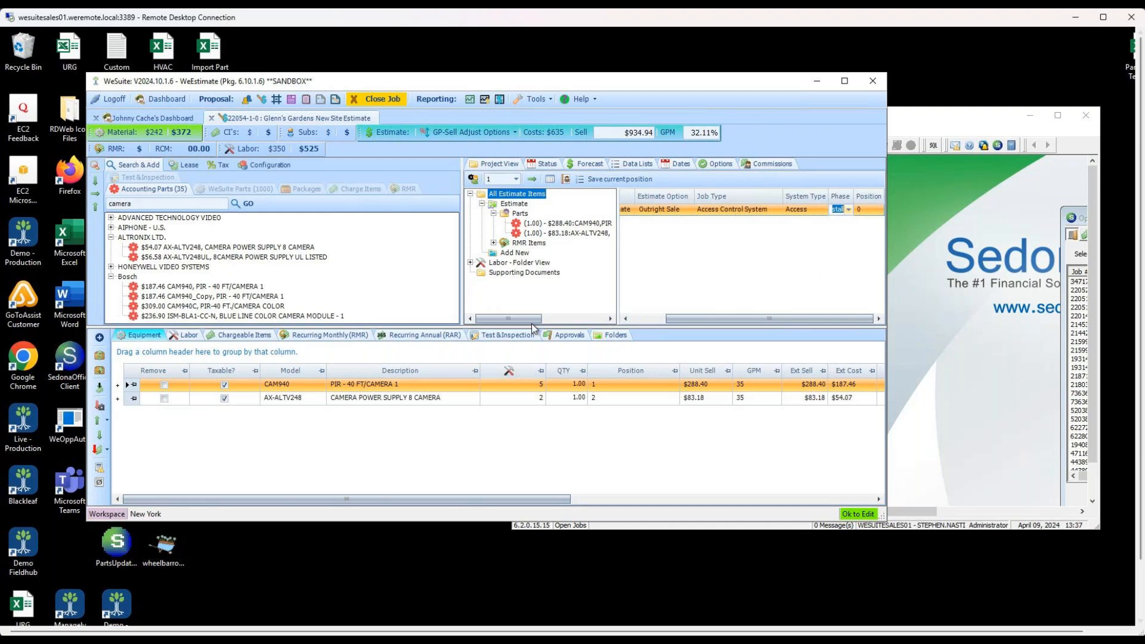
# - Set the job's current status to Won Job and save the change
pyautogui.click(545, 164)
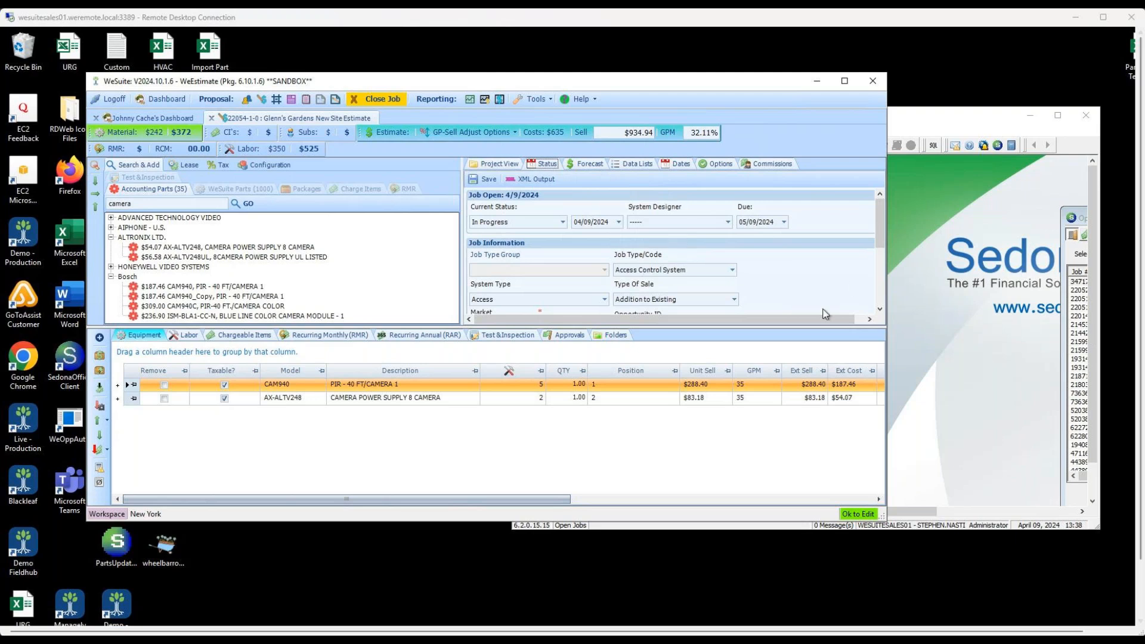
pyautogui.scroll(-1, 879, 224)
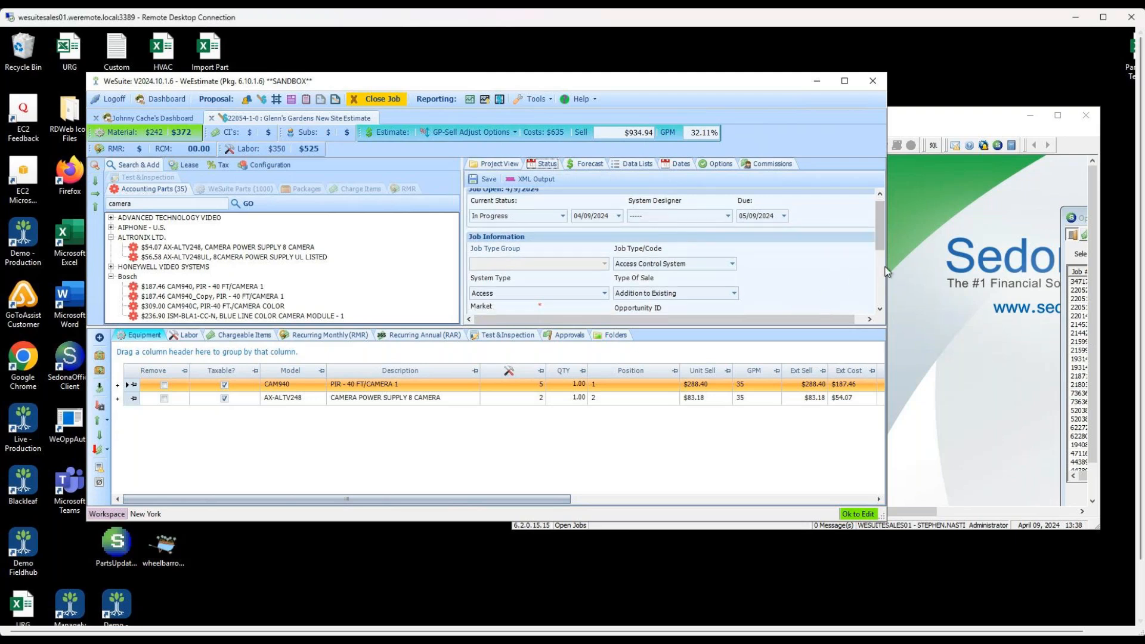
pyautogui.moveTo(878, 246); pyautogui.dragTo(872, 198)
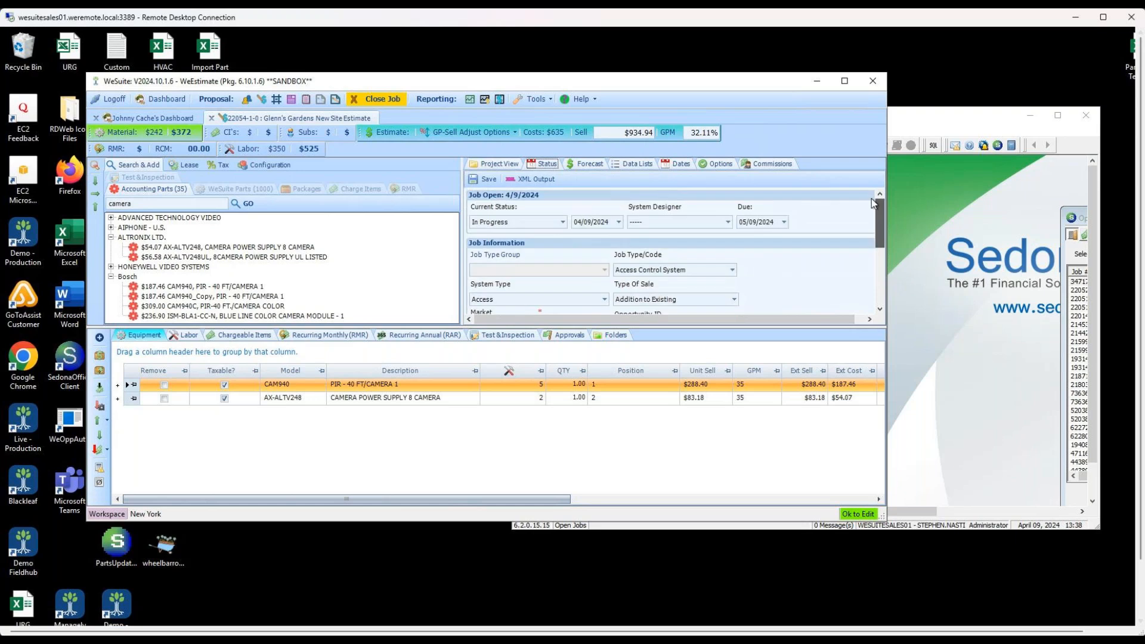
pyautogui.click(560, 222)
pyautogui.click(487, 247)
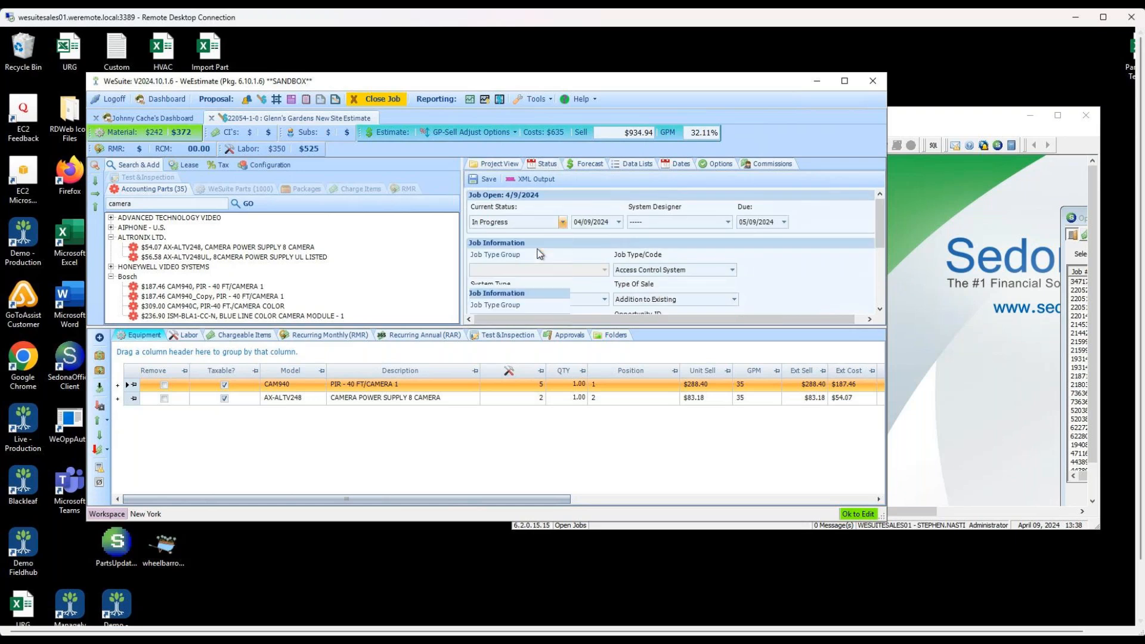
pyautogui.click(486, 180)
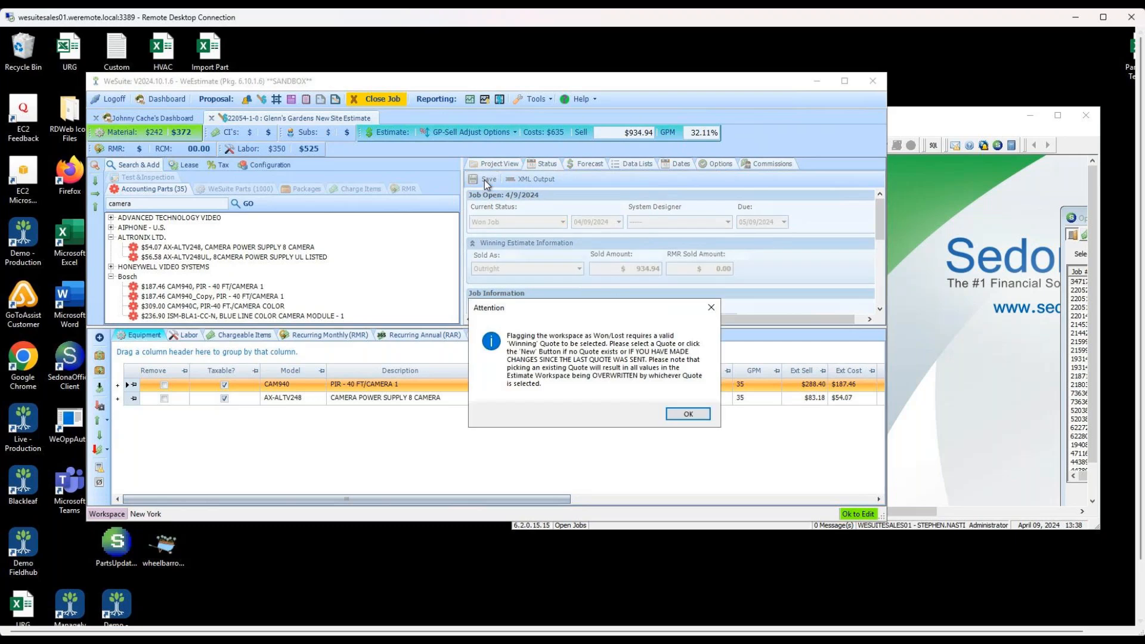
pyautogui.click(697, 416)
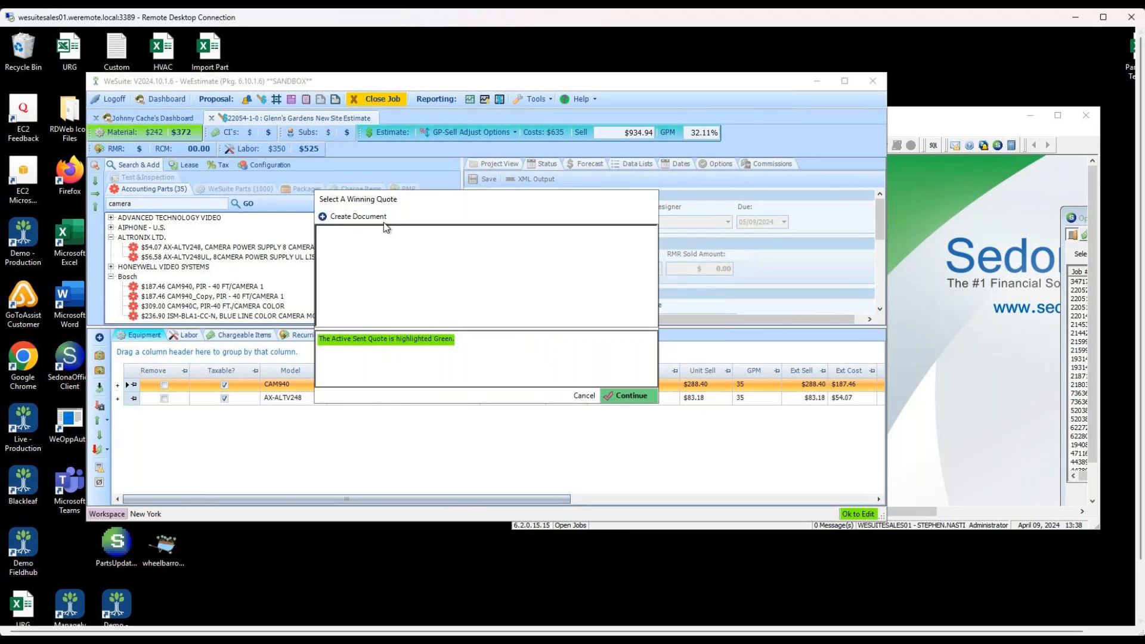
# - Create the quote document "Glenn's Gardens New Site" and accept it as the winning quote, leaving the winning message blank
pyautogui.click(355, 218)
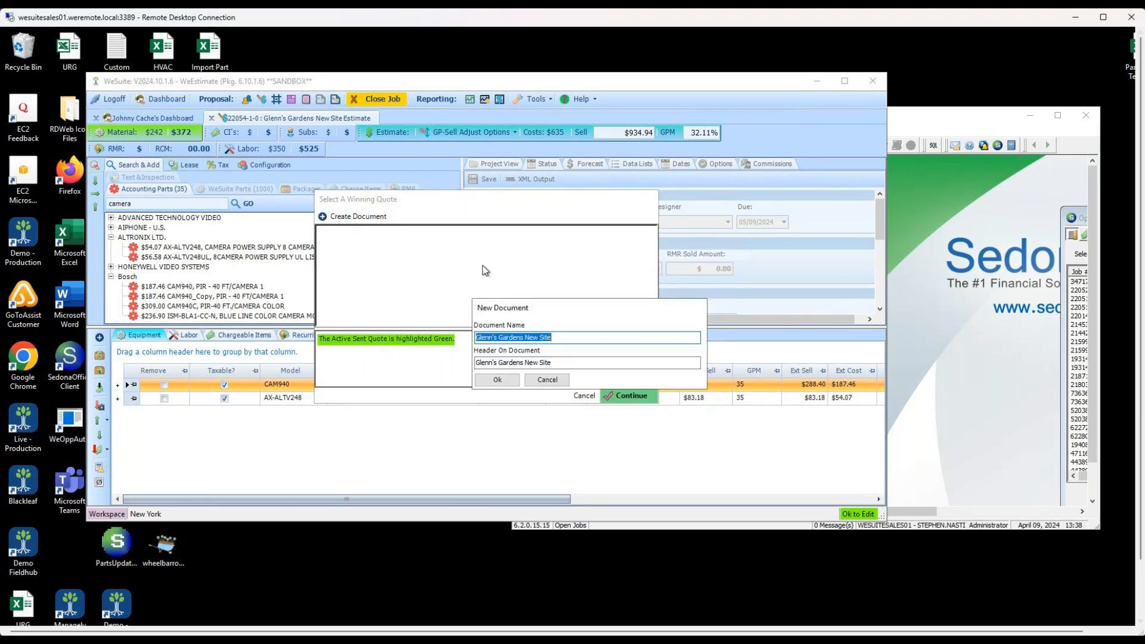
pyautogui.click(496, 382)
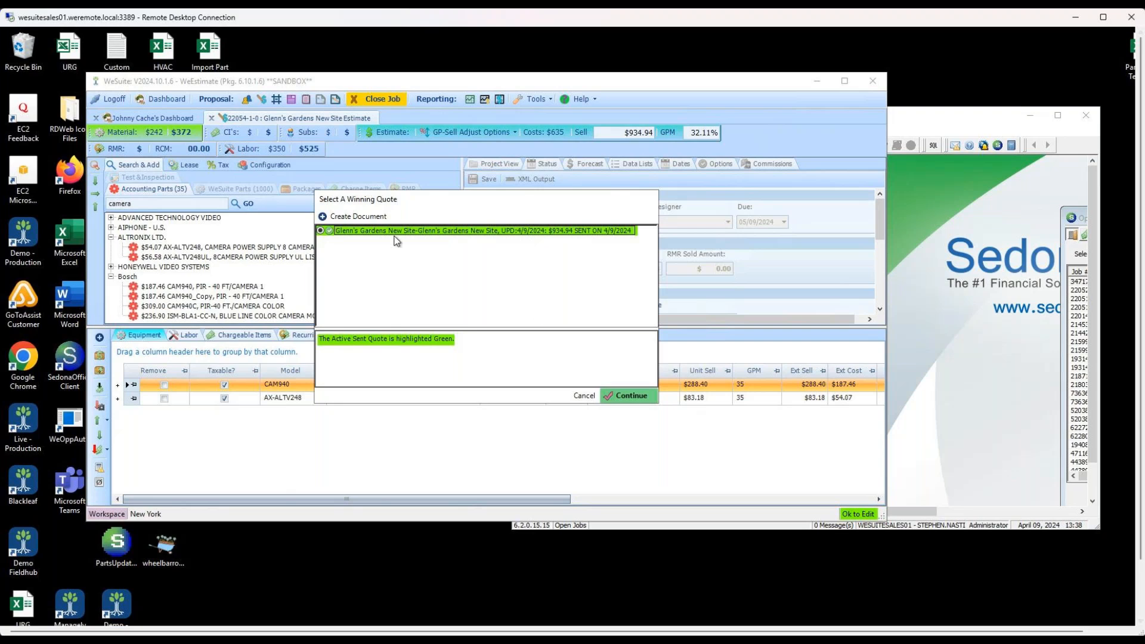
pyautogui.click(627, 395)
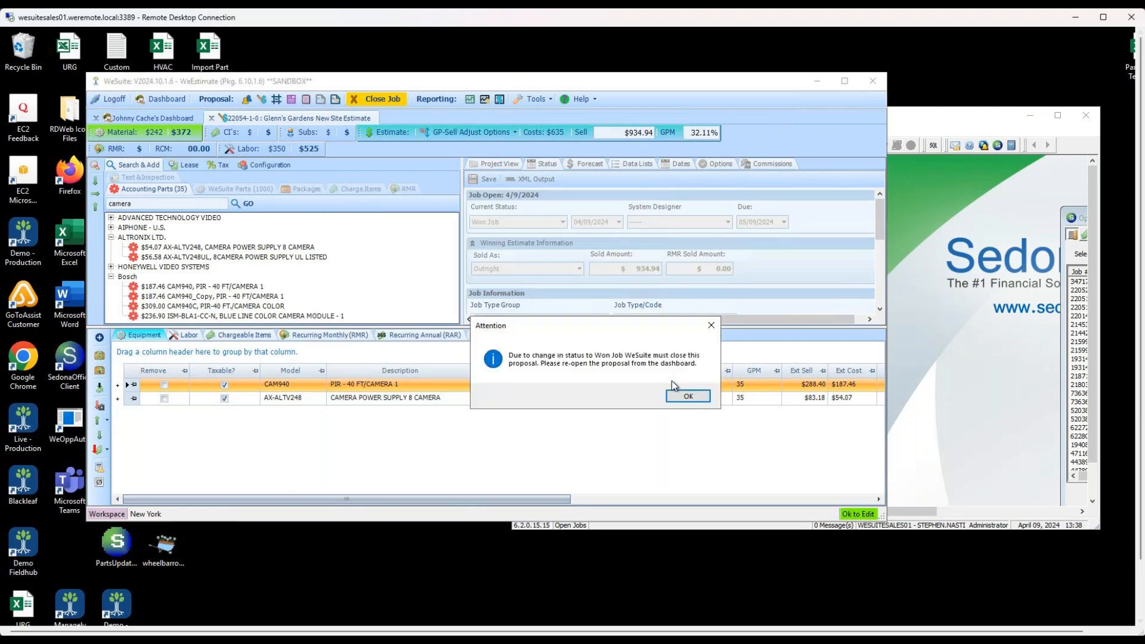
pyautogui.click(688, 397)
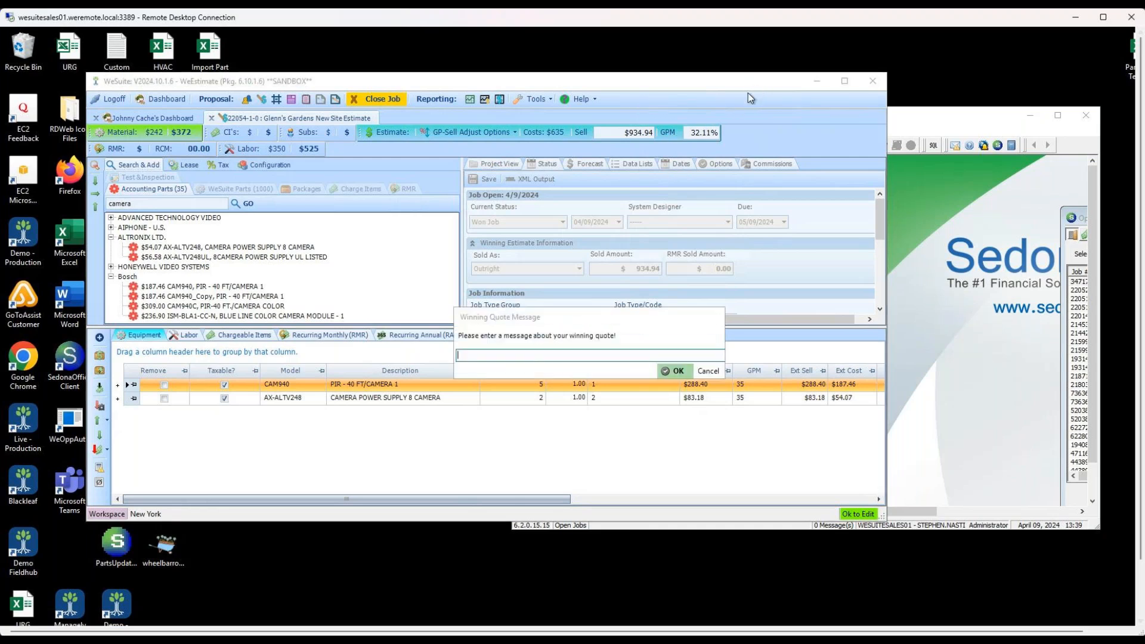
pyautogui.click(666, 369)
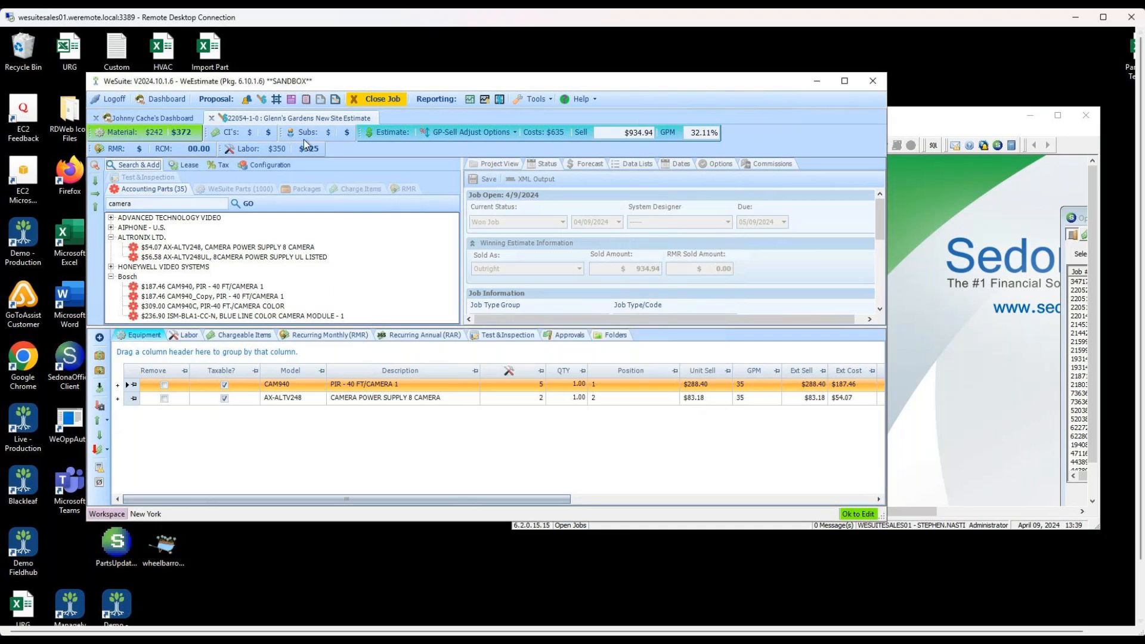
# - Close the won proposal and reopen it from the refreshed dashboard at its accounting import log
pyautogui.click(212, 118)
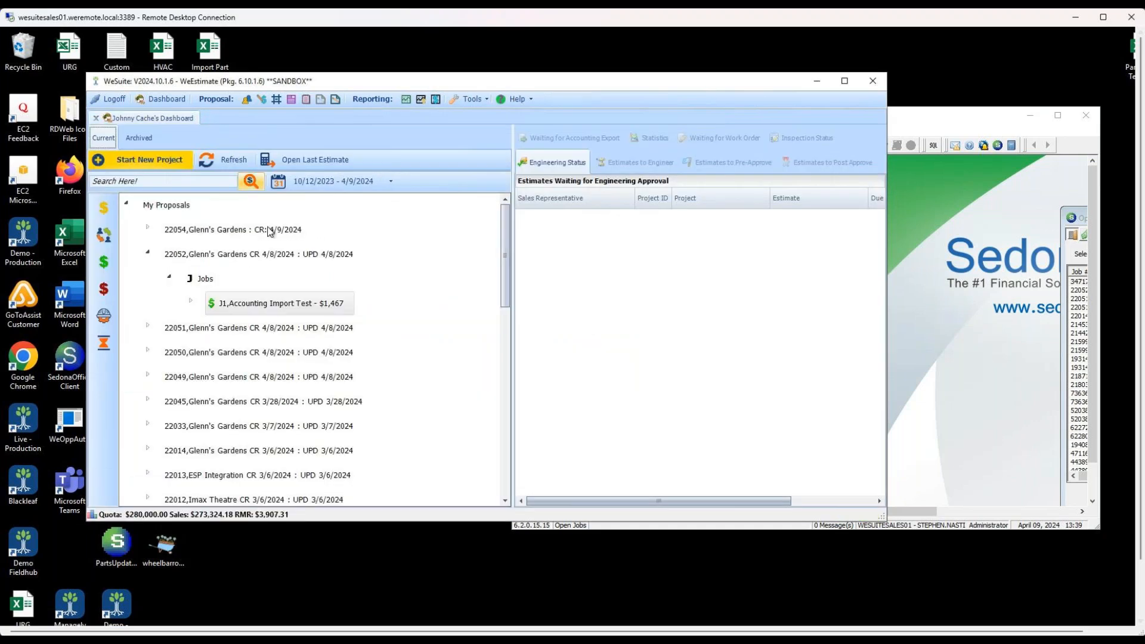
pyautogui.click(245, 167)
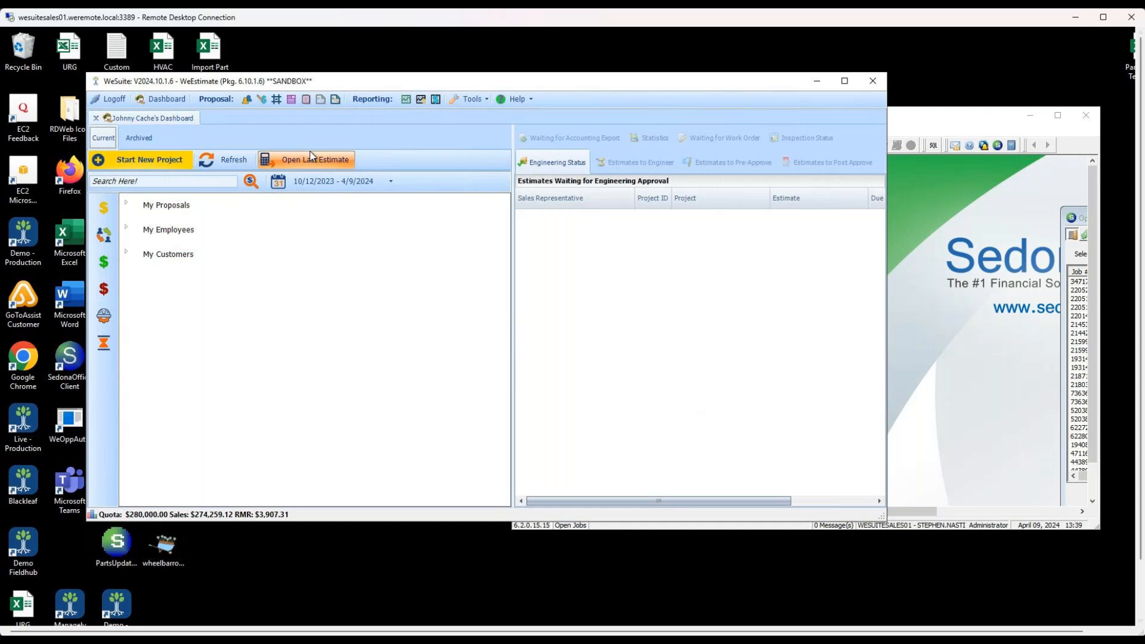
pyautogui.click(341, 170)
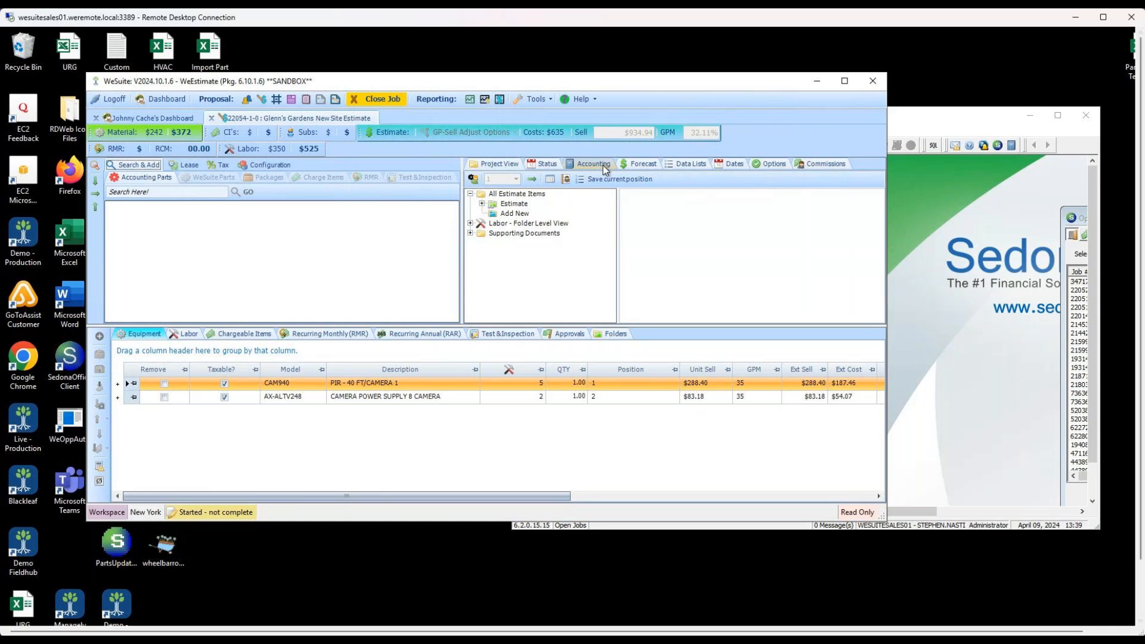
pyautogui.click(603, 165)
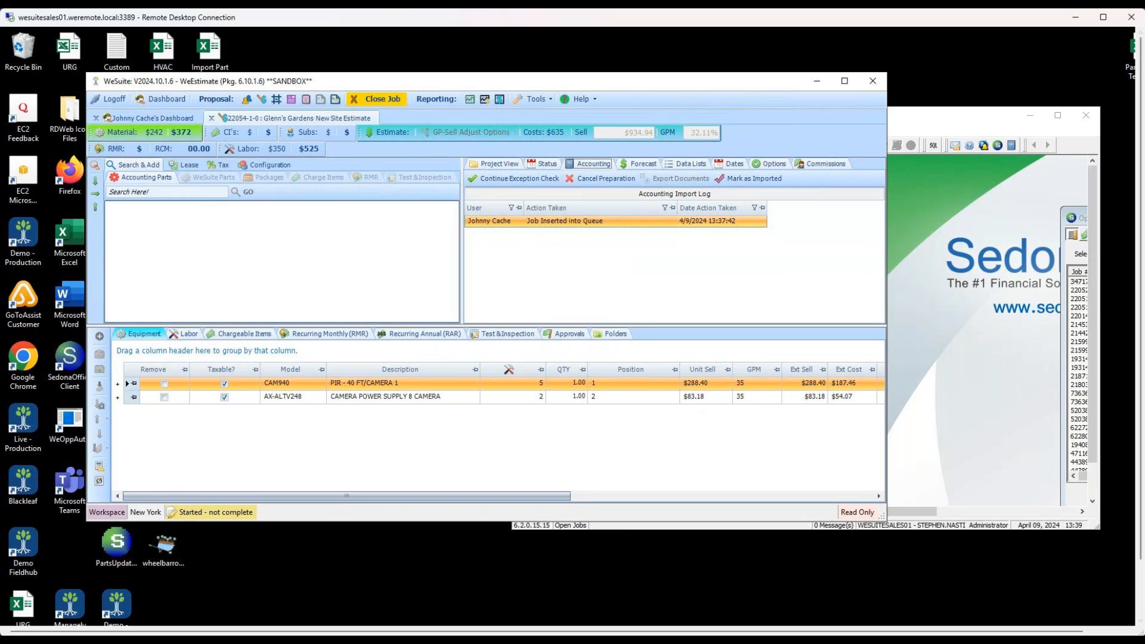
# - Review the estimate's data list fields, and display the Cable Type item list in the Appearances program options
pyautogui.click(689, 165)
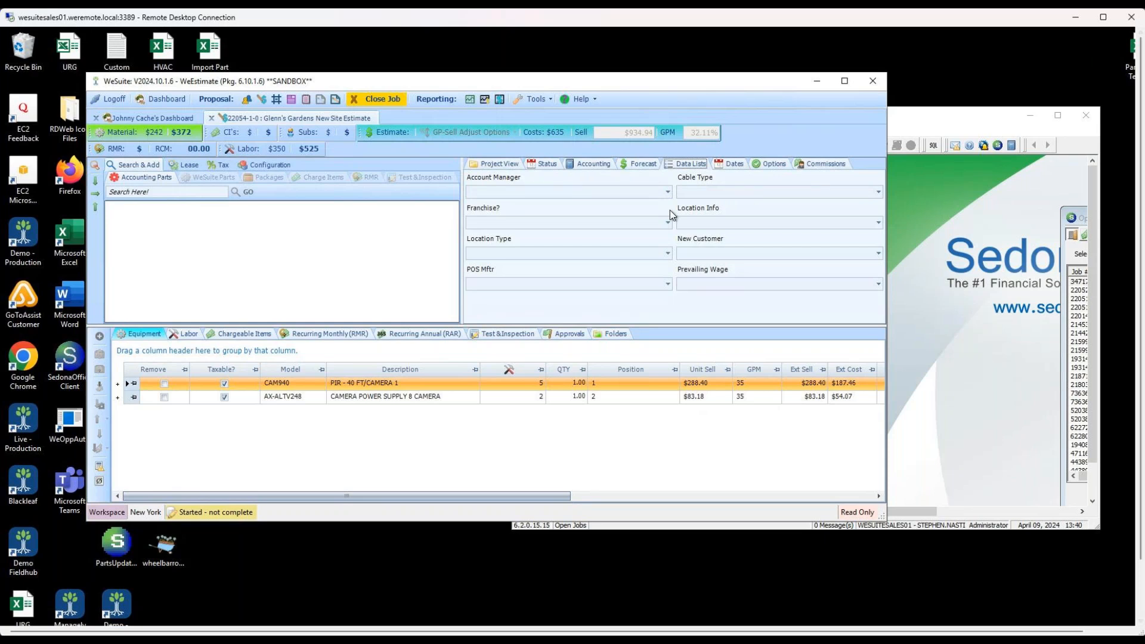
pyautogui.click(550, 104)
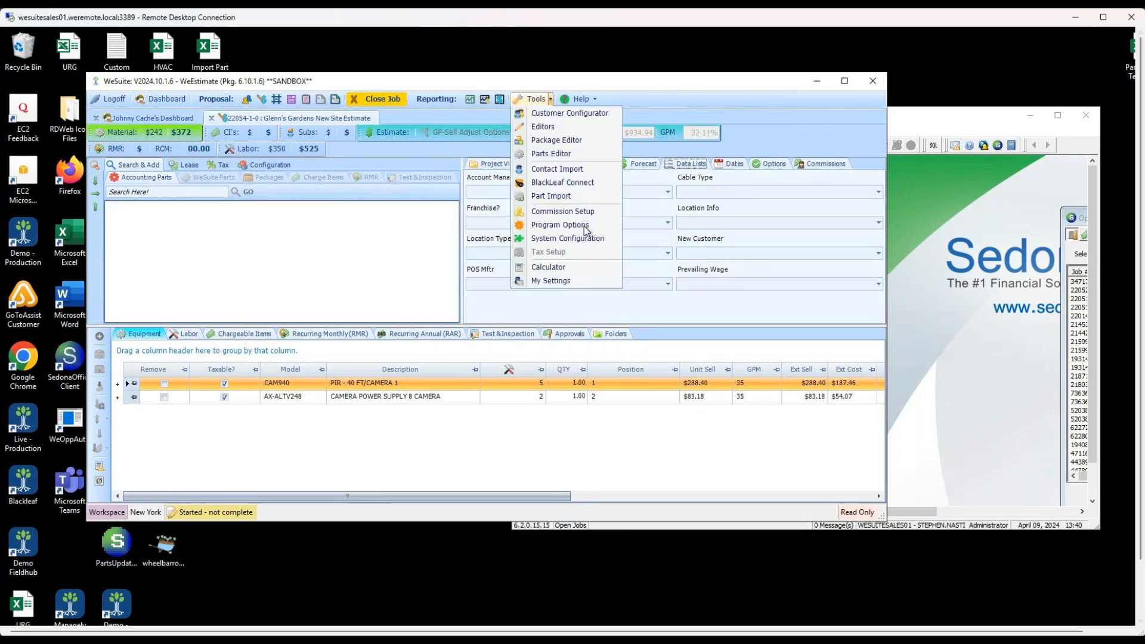
pyautogui.click(582, 227)
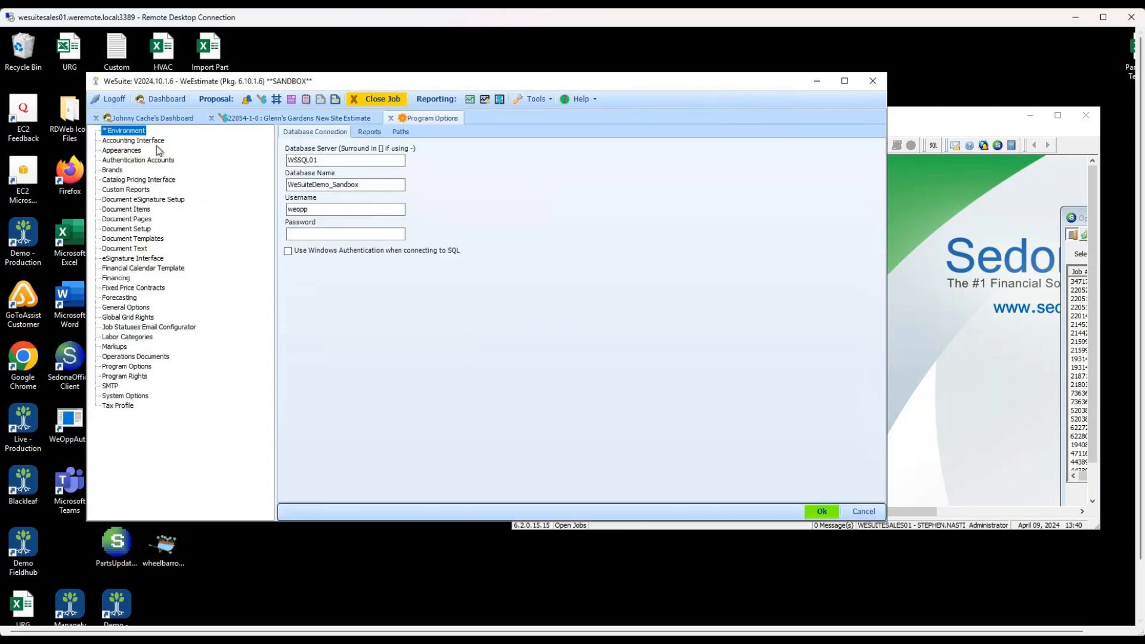
pyautogui.click(139, 152)
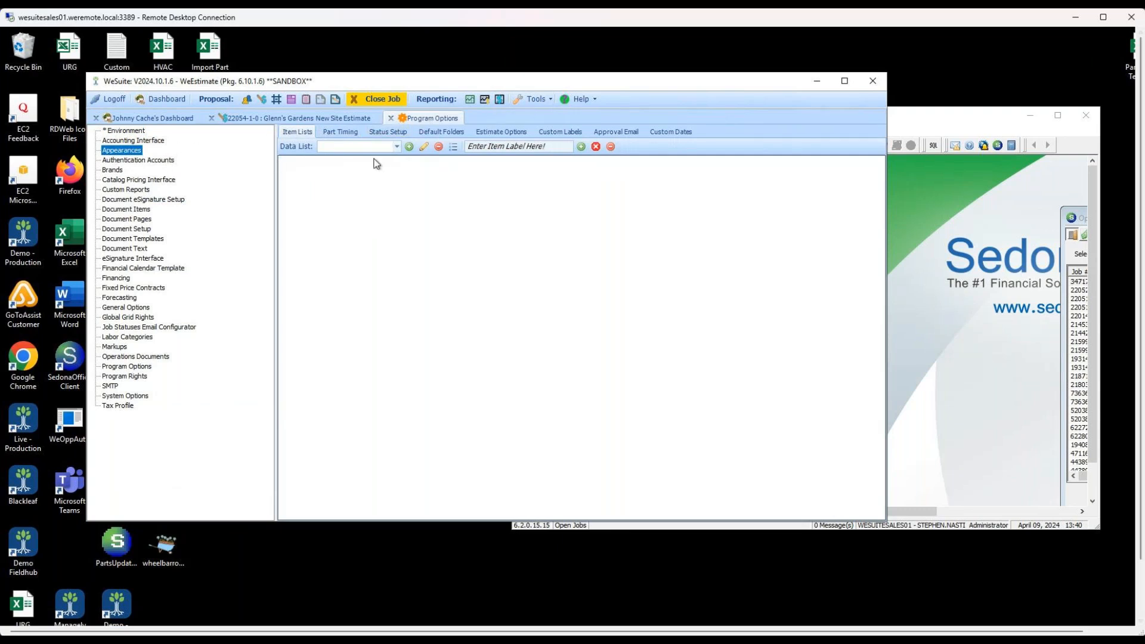
pyautogui.click(397, 146)
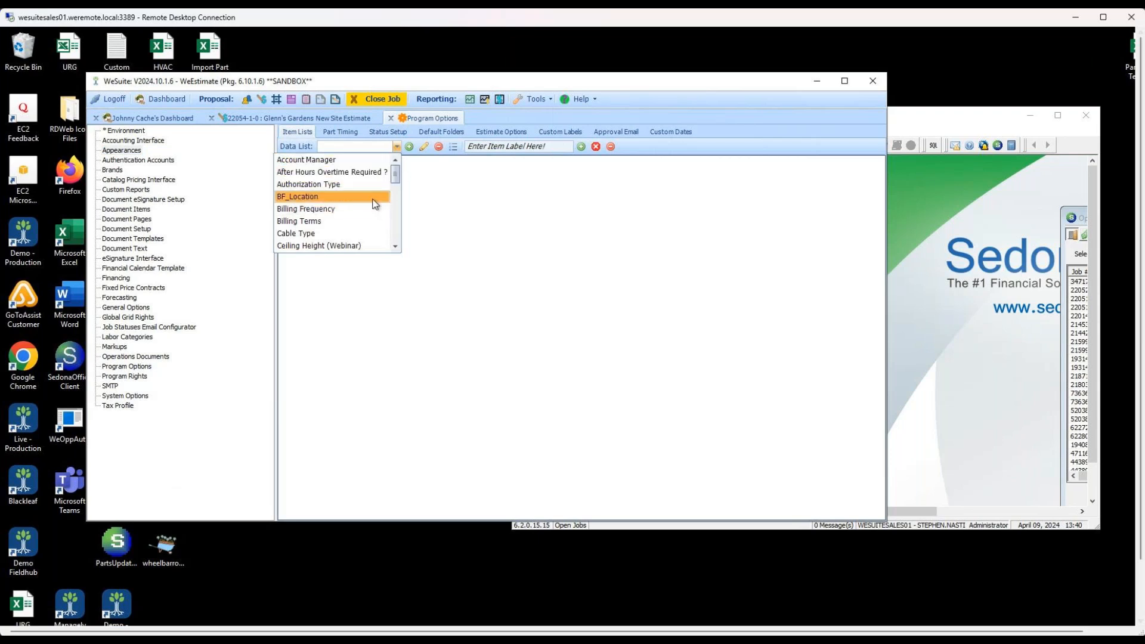
pyautogui.scroll(-2, 366, 219)
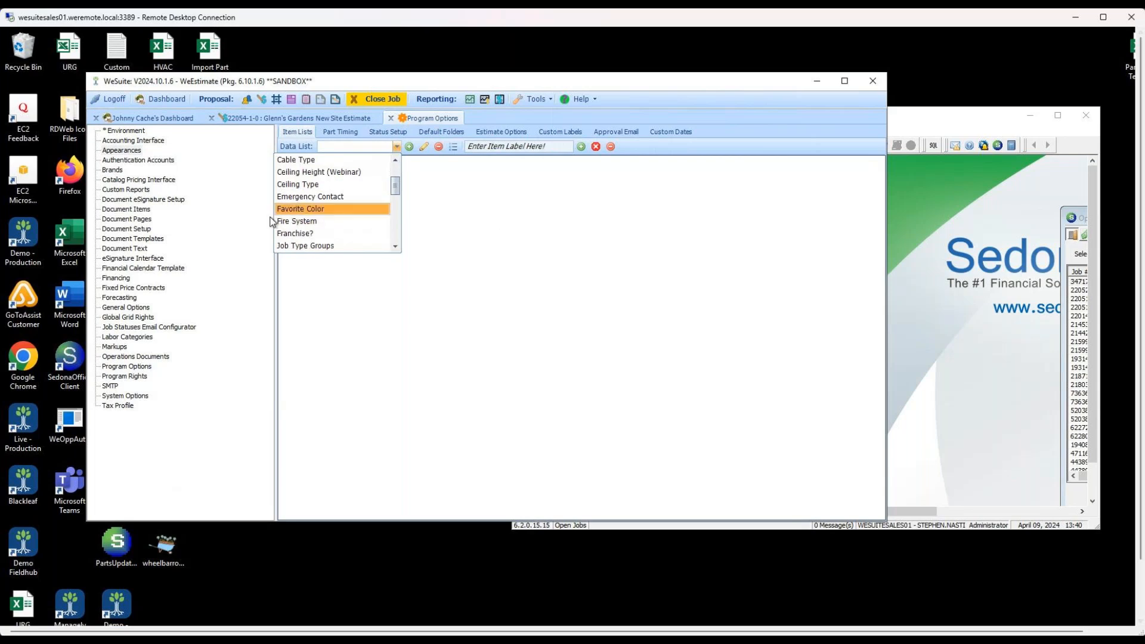
pyautogui.scroll(2, 353, 230)
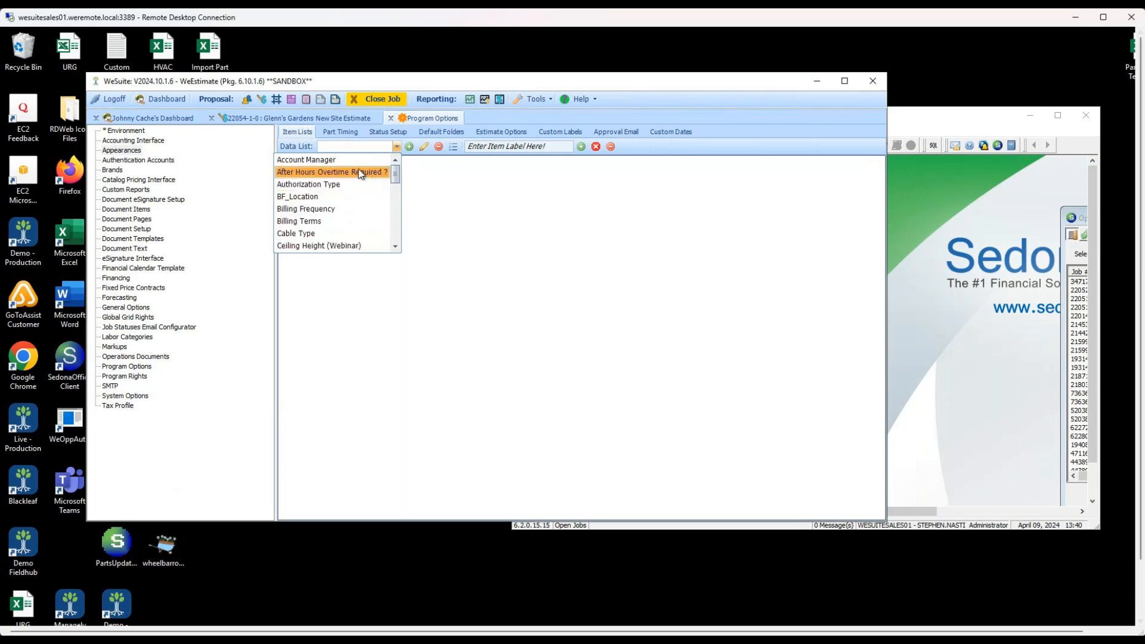
pyautogui.click(329, 235)
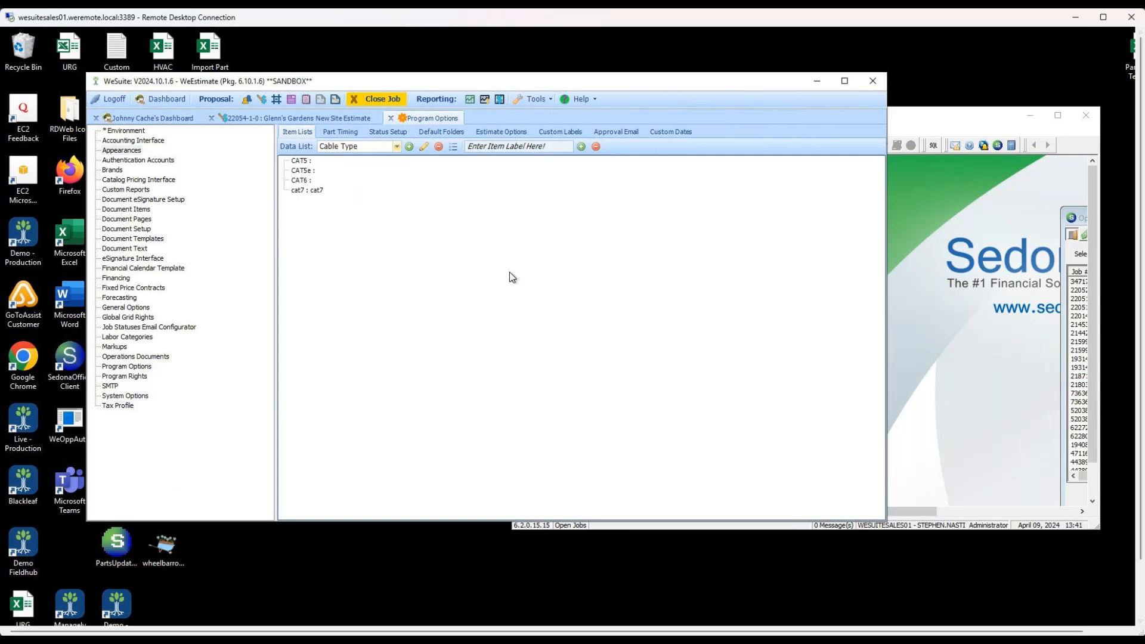
# - Look through the names of the other data lists available in the Appearances item lists
pyautogui.click(396, 146)
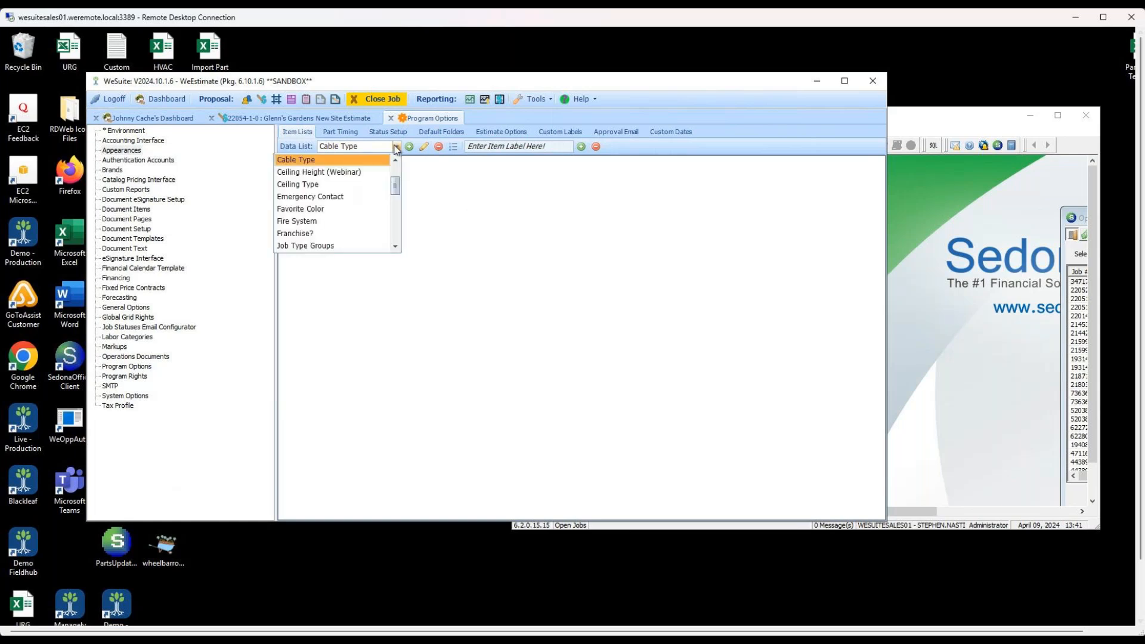
pyautogui.moveTo(396, 186); pyautogui.dragTo(403, 166)
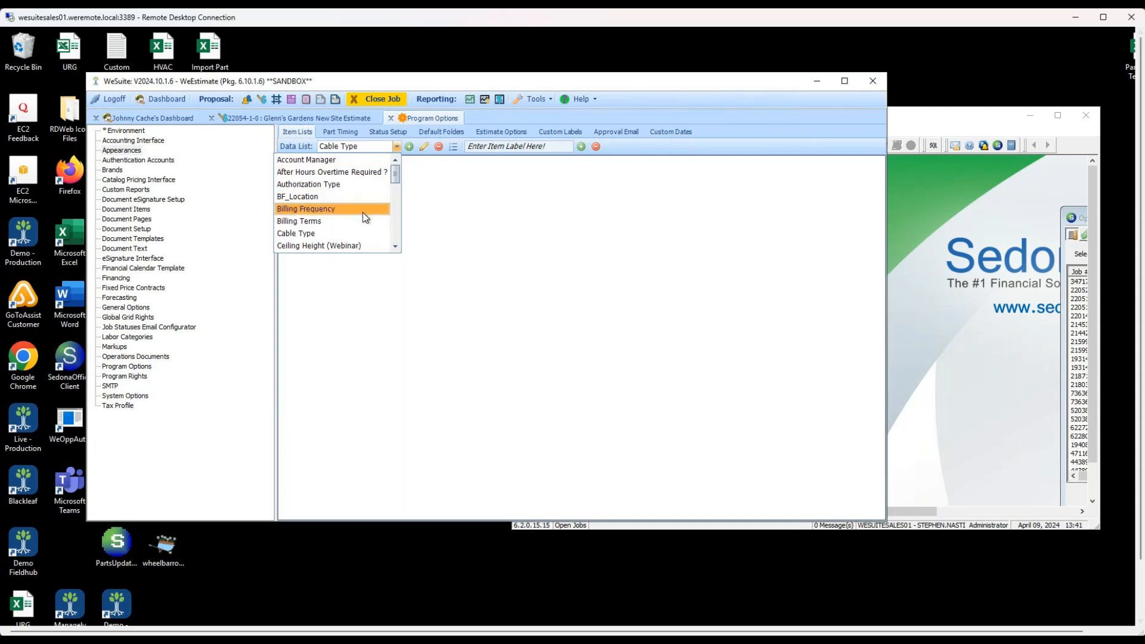
pyautogui.scroll(-2, 361, 220)
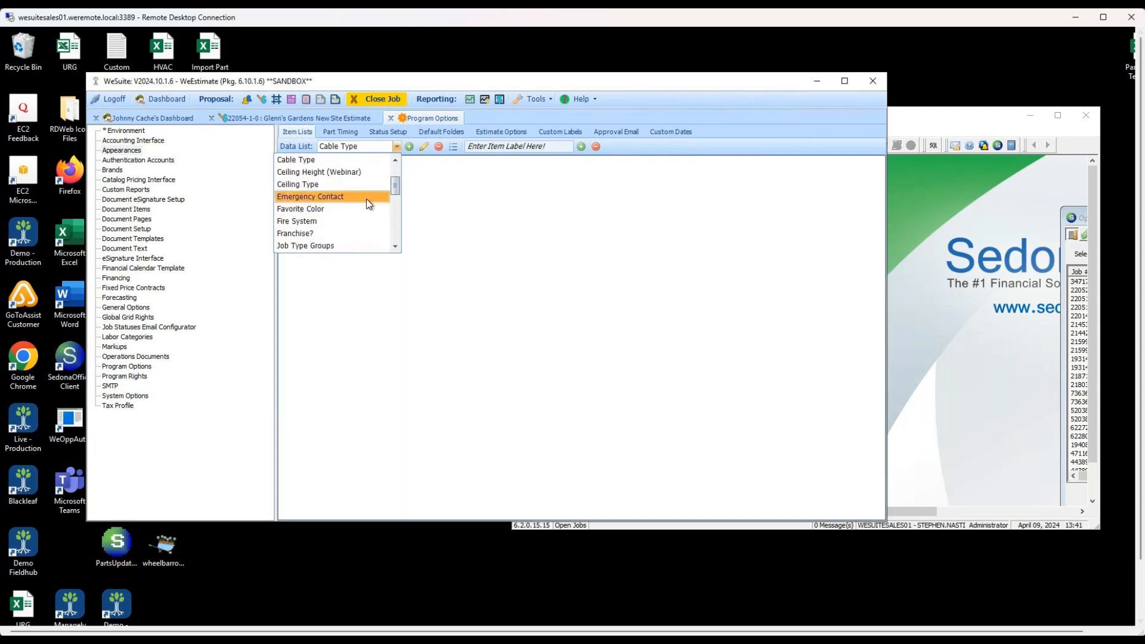
pyautogui.scroll(-1, 374, 197)
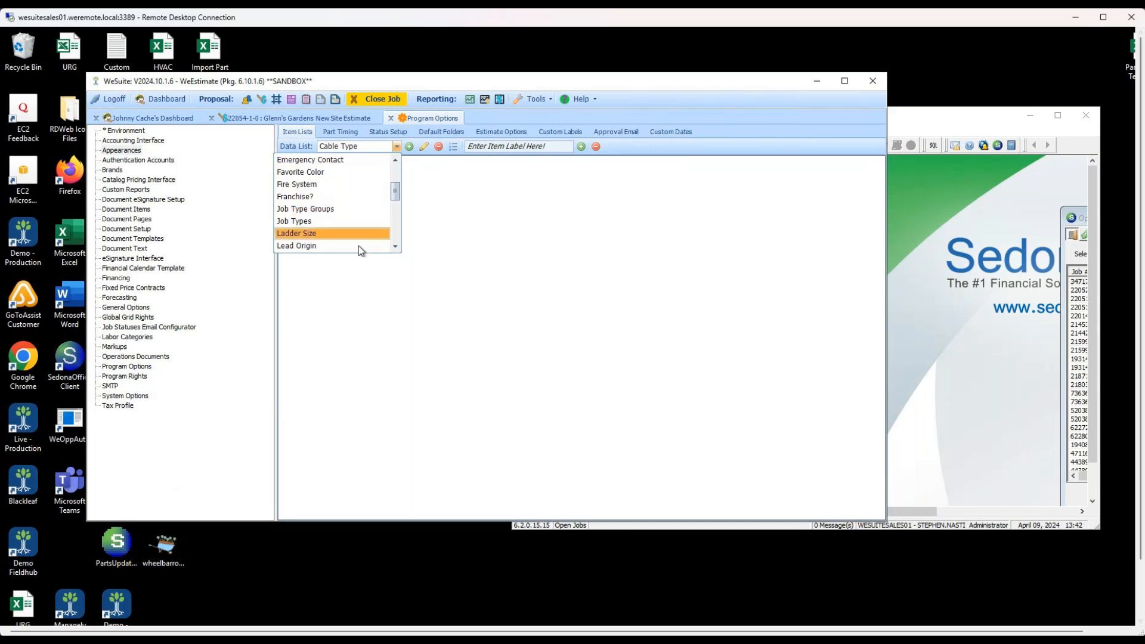
pyautogui.scroll(-2, 364, 233)
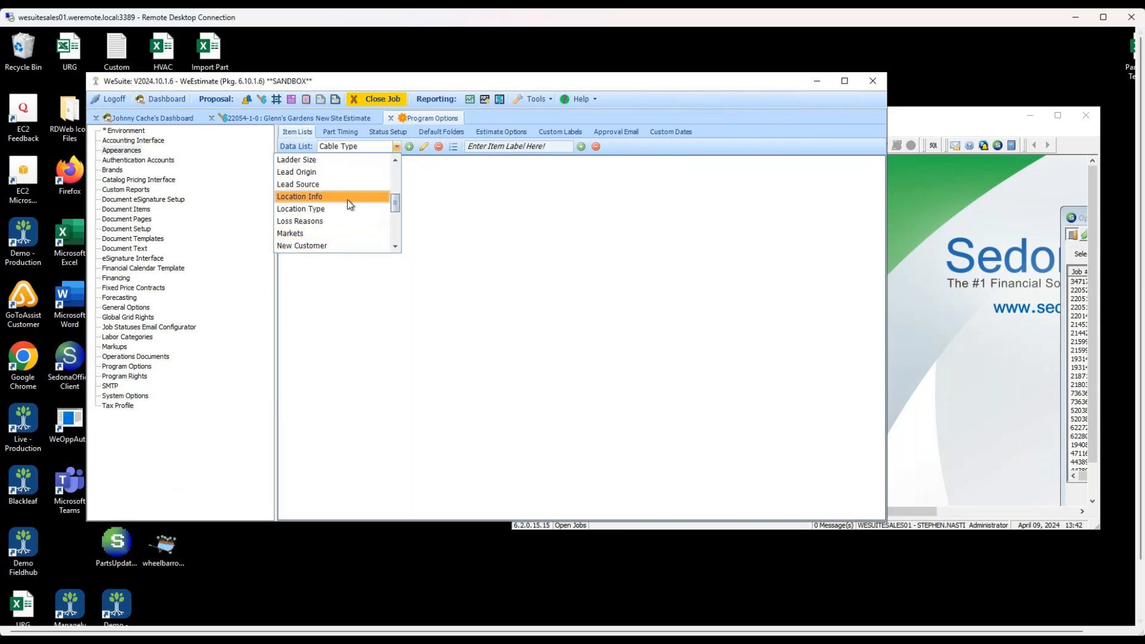
pyautogui.scroll(1, 358, 200)
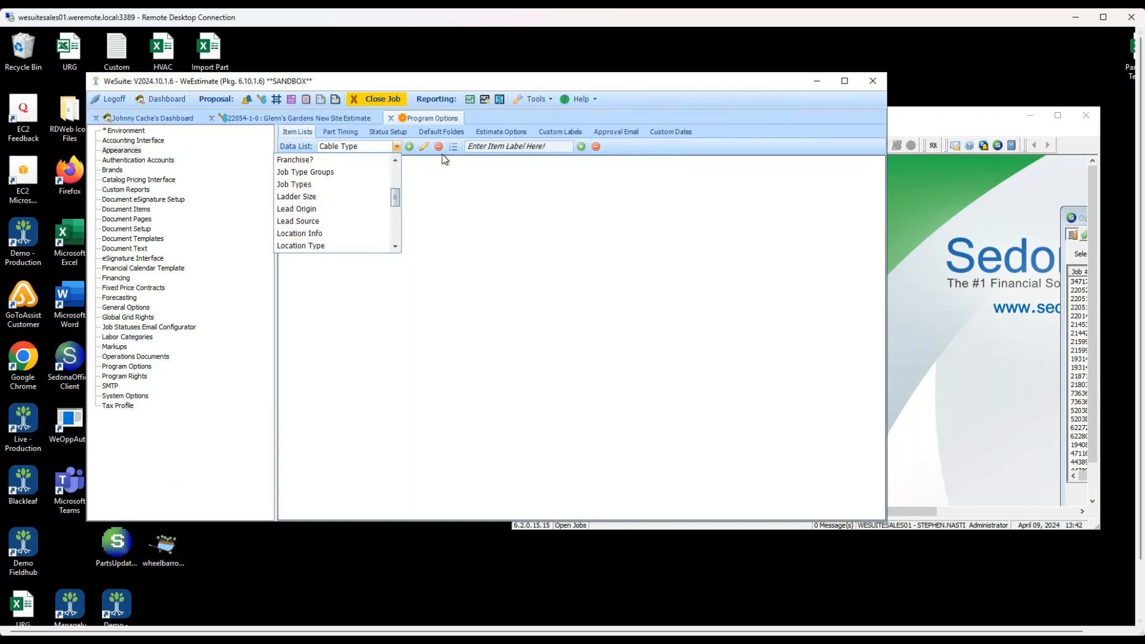
# - Examine the custom dates defined under Appearances and compare them with the dates on the Glenn's Gardens estimate
pyautogui.click(665, 135)
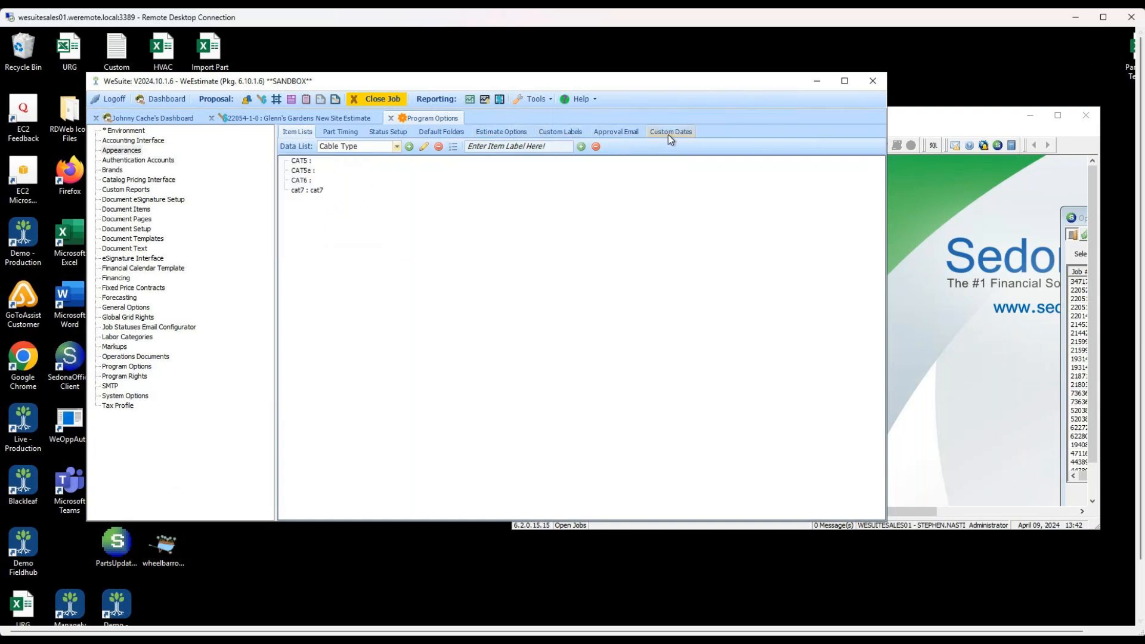
pyautogui.click(670, 134)
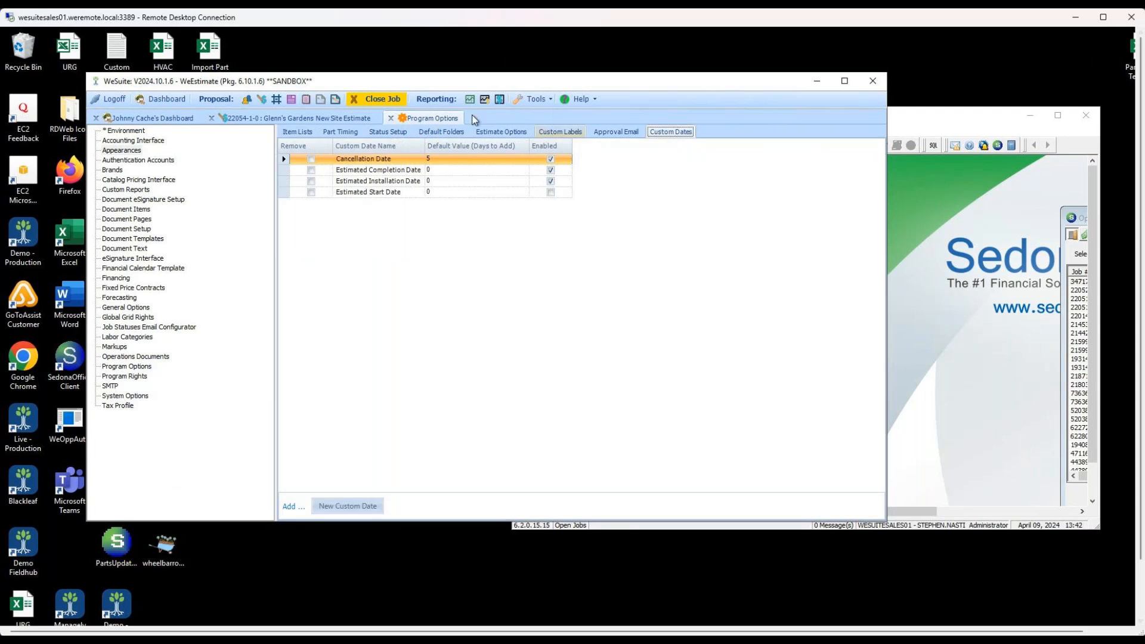
pyautogui.click(304, 118)
pyautogui.click(732, 164)
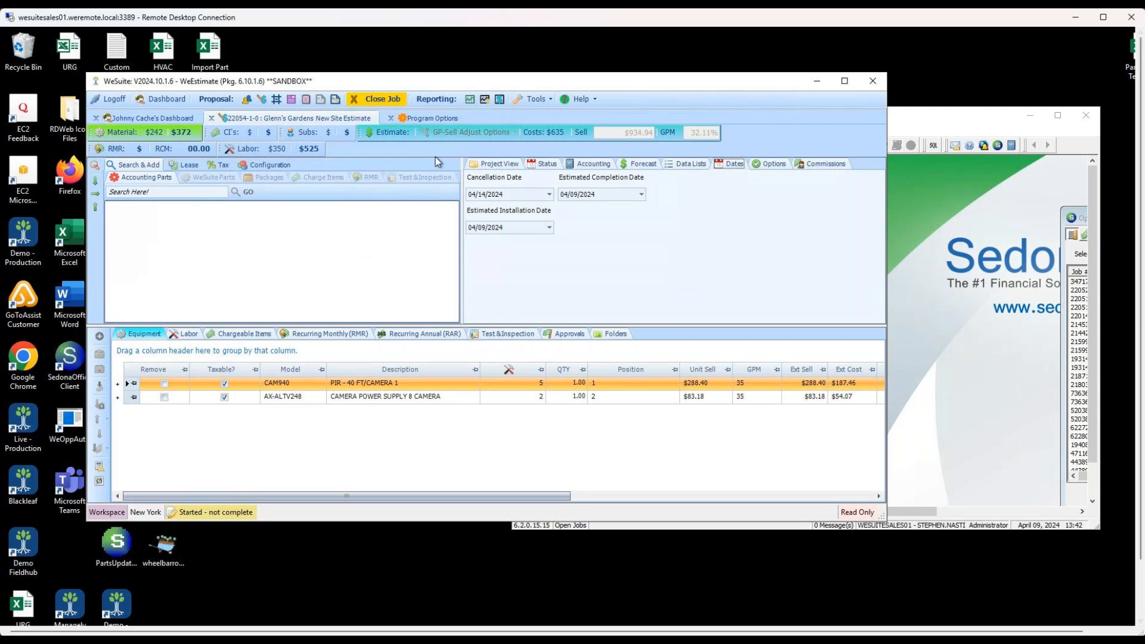
pyautogui.click(451, 122)
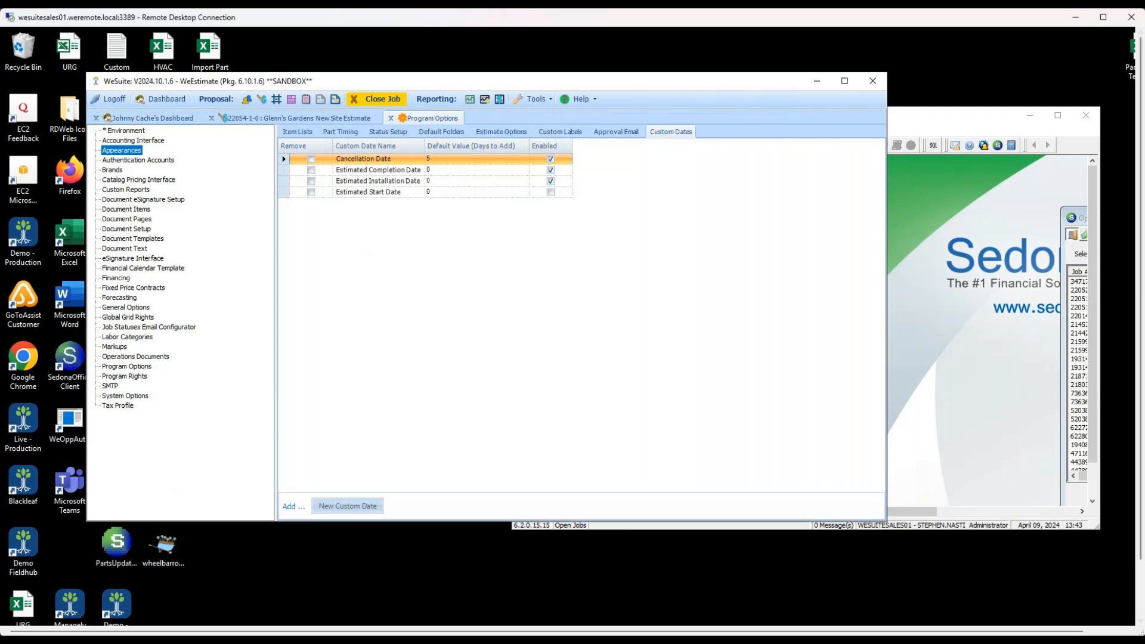
# - Close the program options, and review the estimate's accounting import actions and project view
pyautogui.click(392, 118)
pyautogui.click(587, 164)
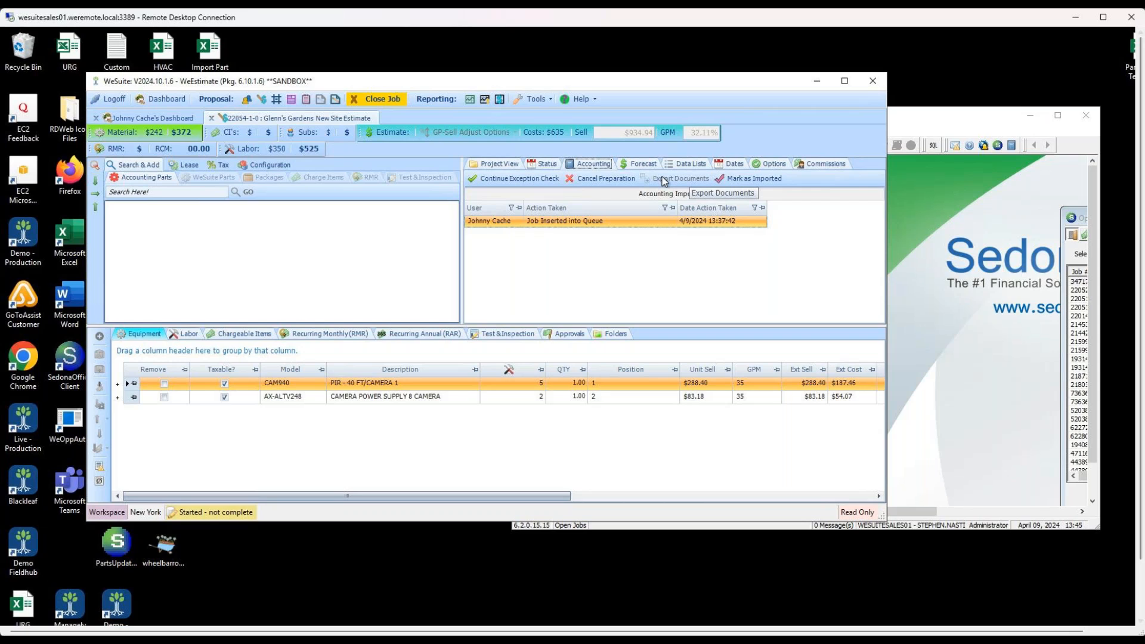
pyautogui.click(507, 165)
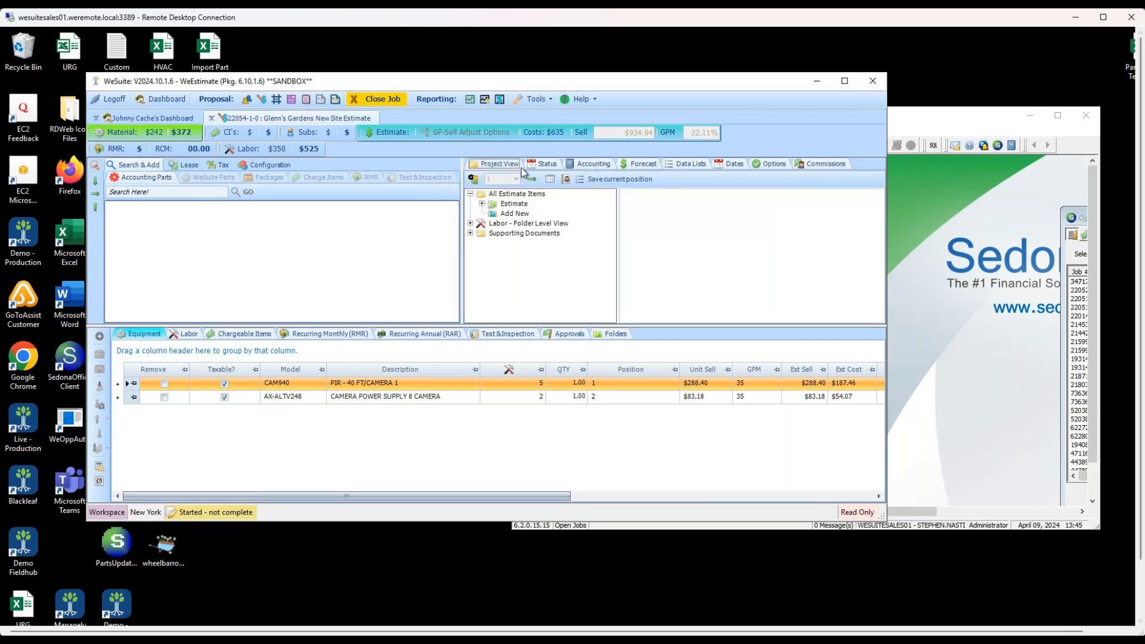
# - List the estimate's supporting documents, and continue the exception check for its accounting import
pyautogui.click(470, 233)
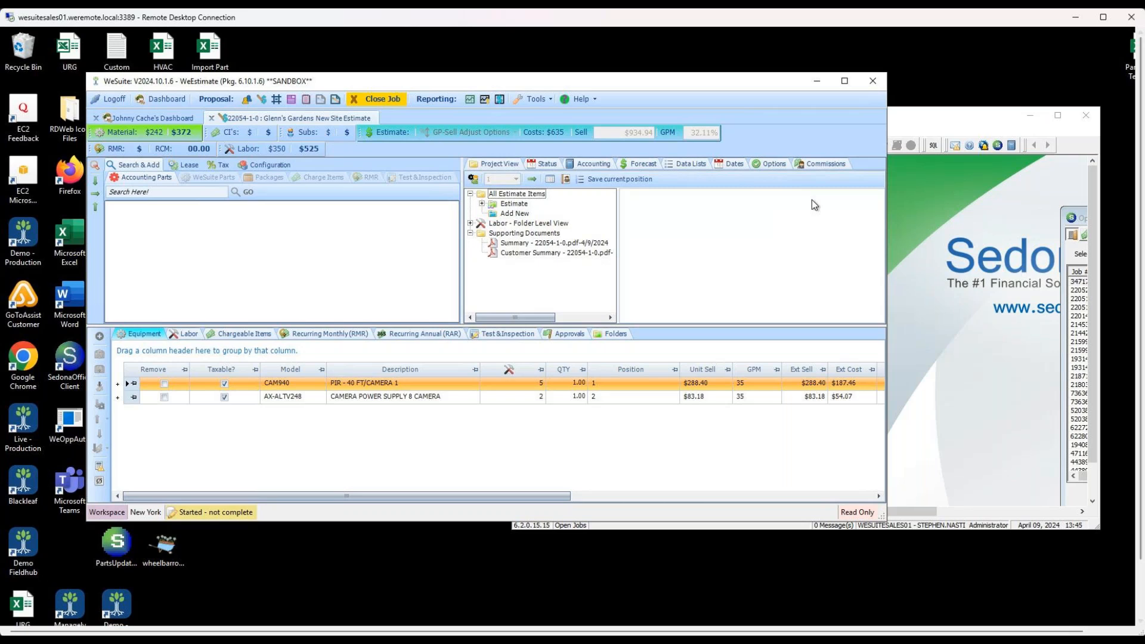
pyautogui.click(607, 163)
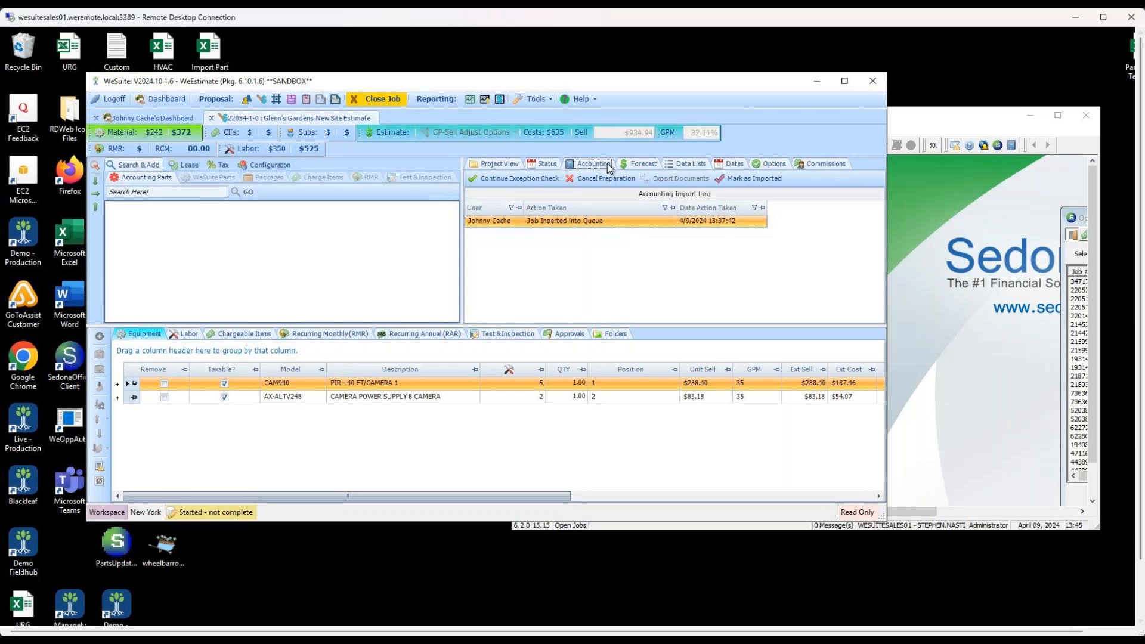
pyautogui.click(531, 178)
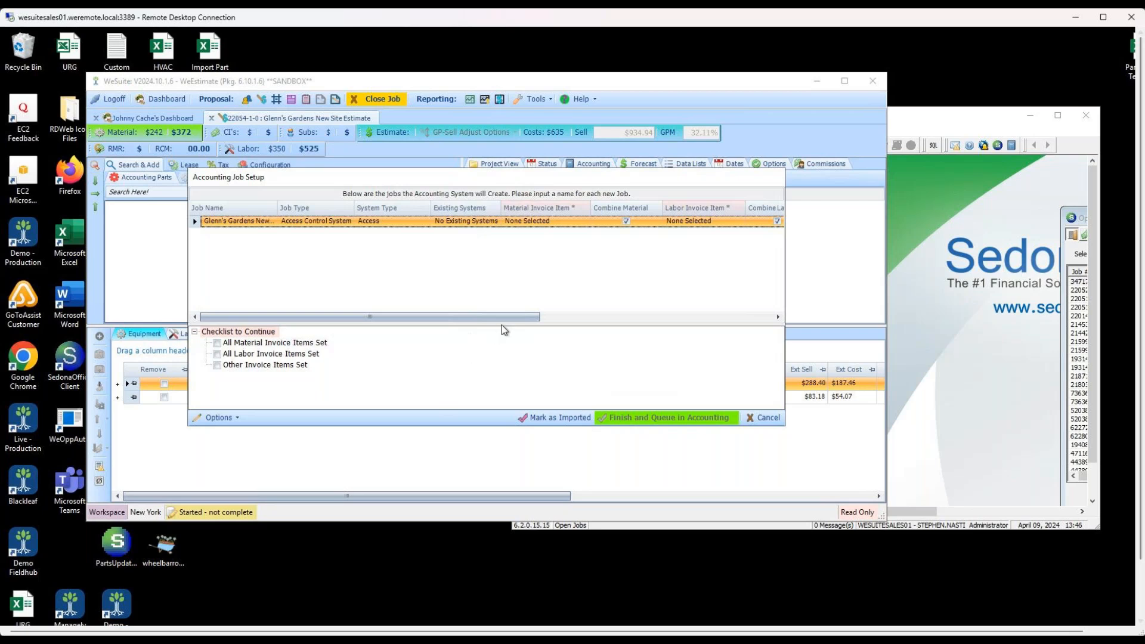
# - Set the Material Invoice Item to Install for the Glenn's Gardens job in the Accounting Job Setup
pyautogui.moveTo(505, 316); pyautogui.dragTo(571, 314)
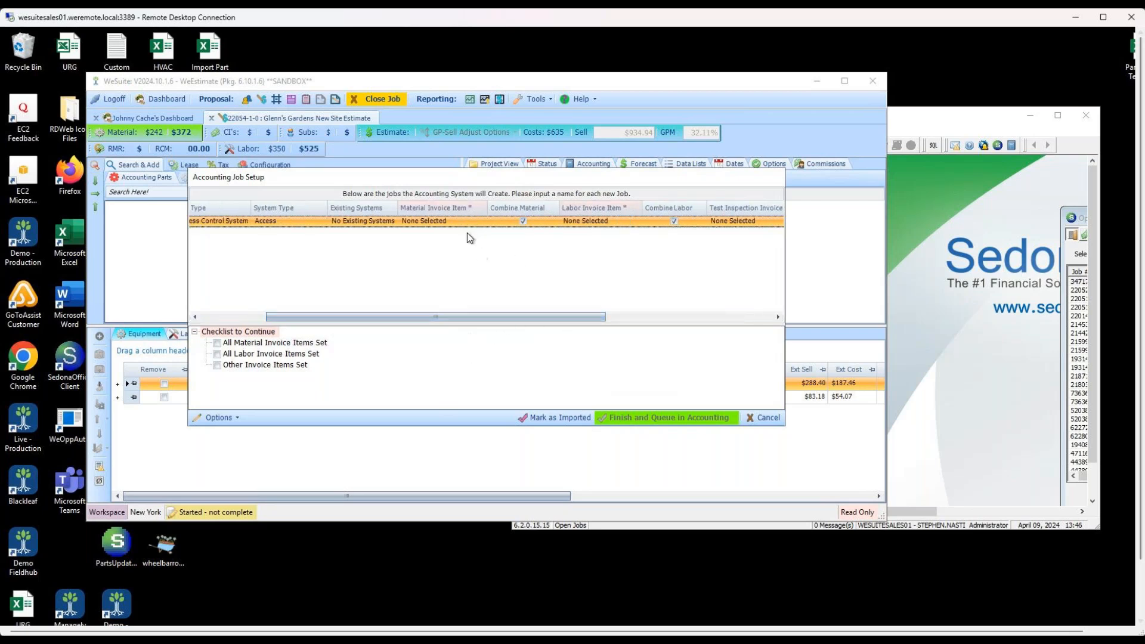
pyautogui.click(483, 222)
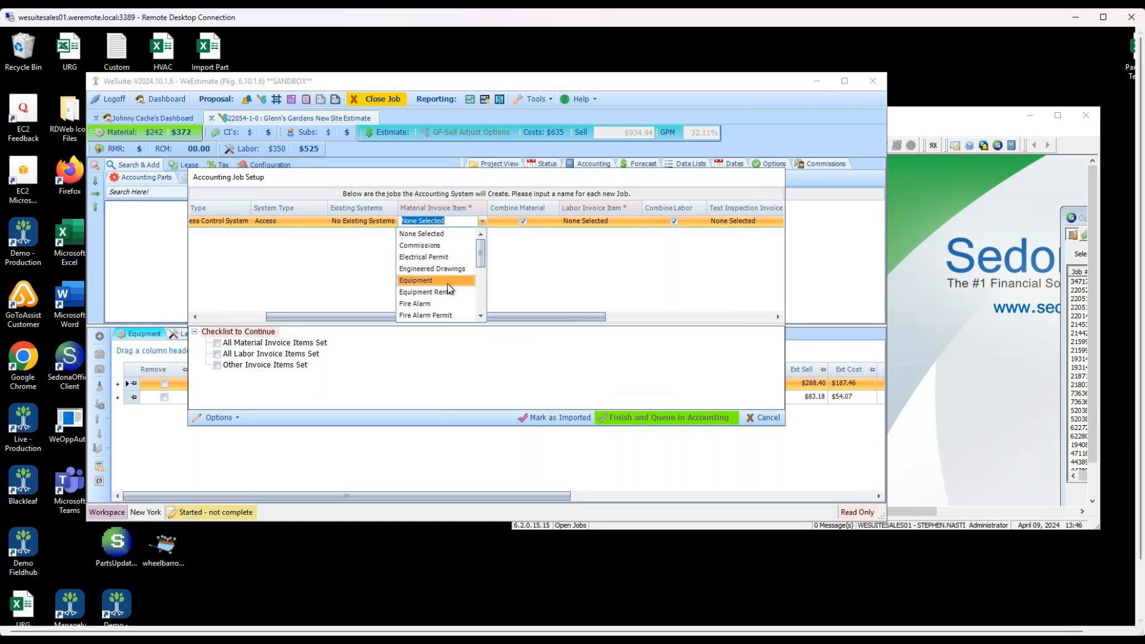
pyautogui.scroll(-3, 447, 284)
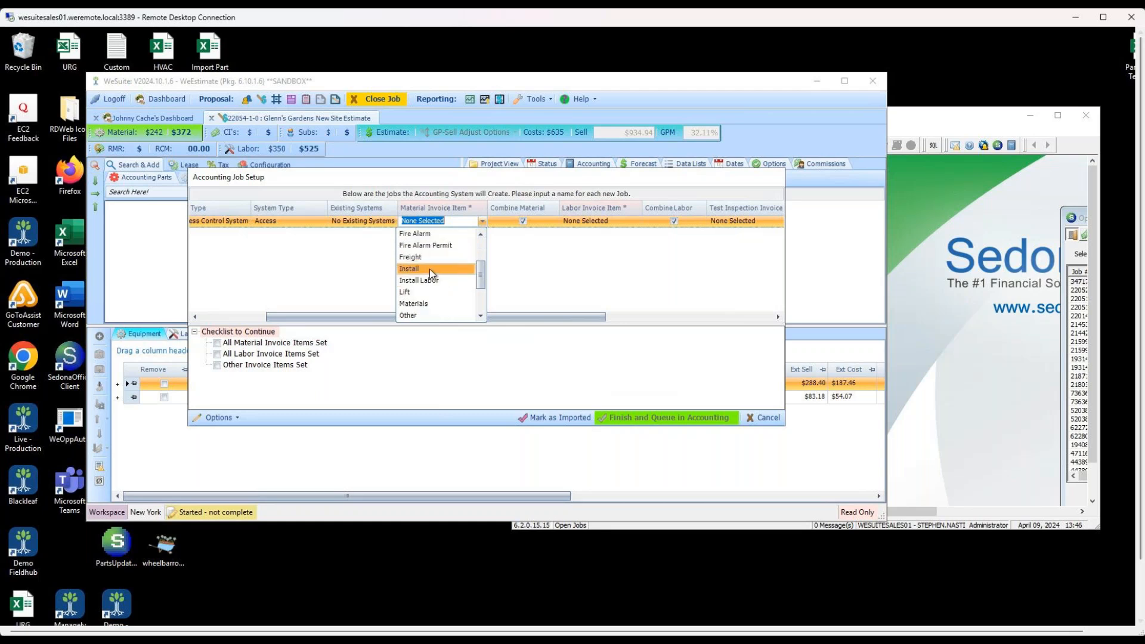
pyautogui.click(431, 269)
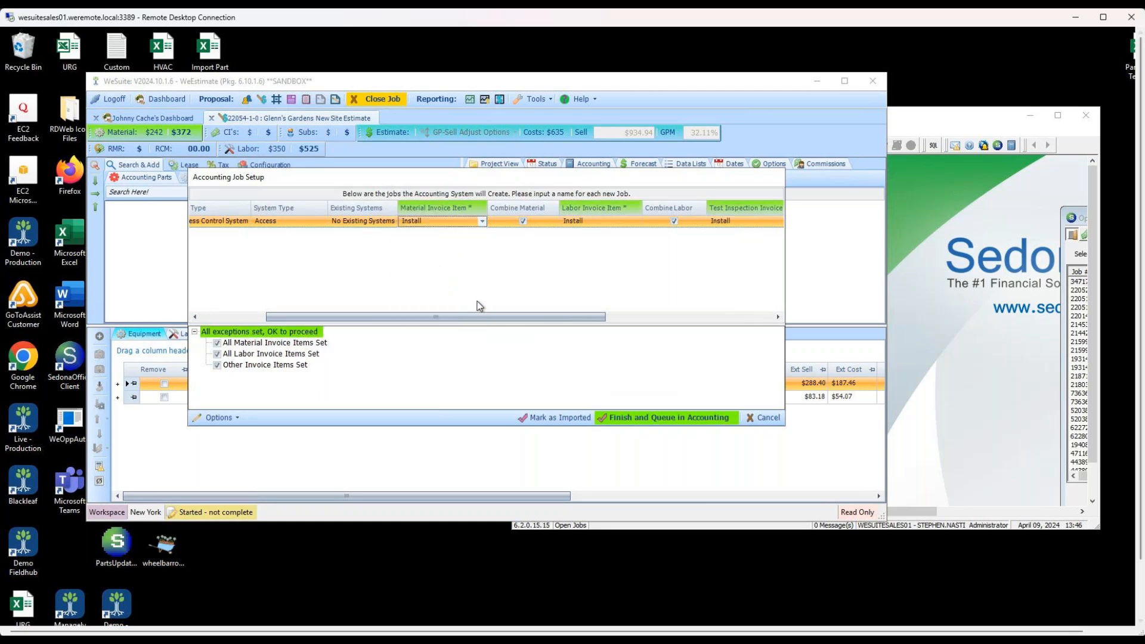
# - Check the job's remaining invoice item columns, and finish and queue the job in accounting
pyautogui.moveTo(485, 317)
pyautogui.mouseDown()
pyautogui.moveTo(682, 333)
pyautogui.moveTo(482, 303)
pyautogui.mouseUp()
pyautogui.click(448, 220)
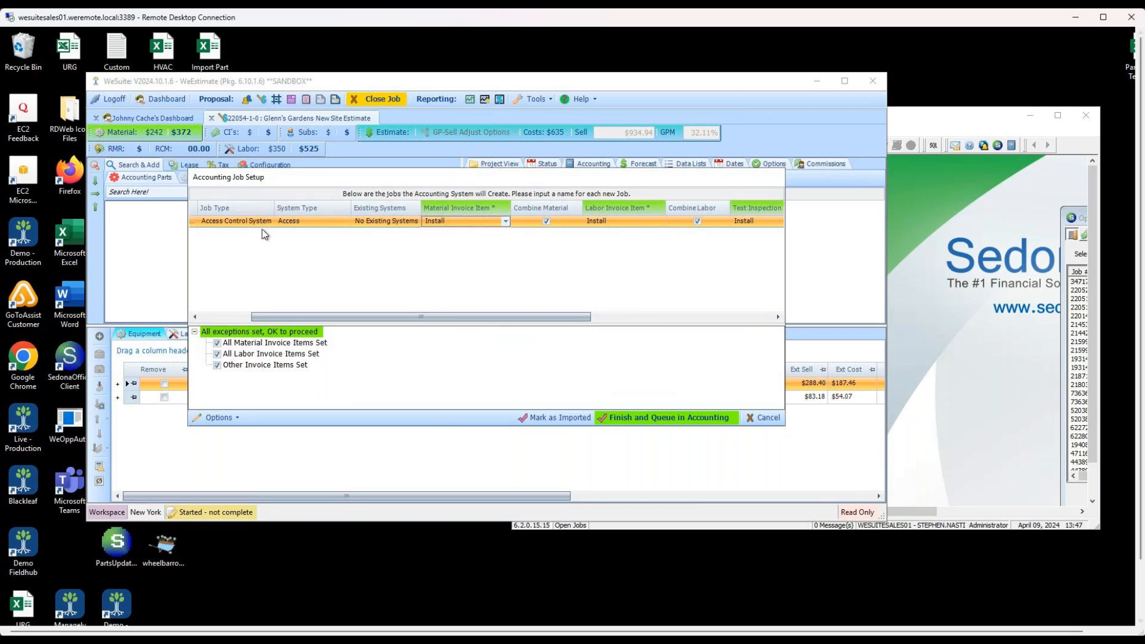
pyautogui.moveTo(465, 316); pyautogui.dragTo(739, 333)
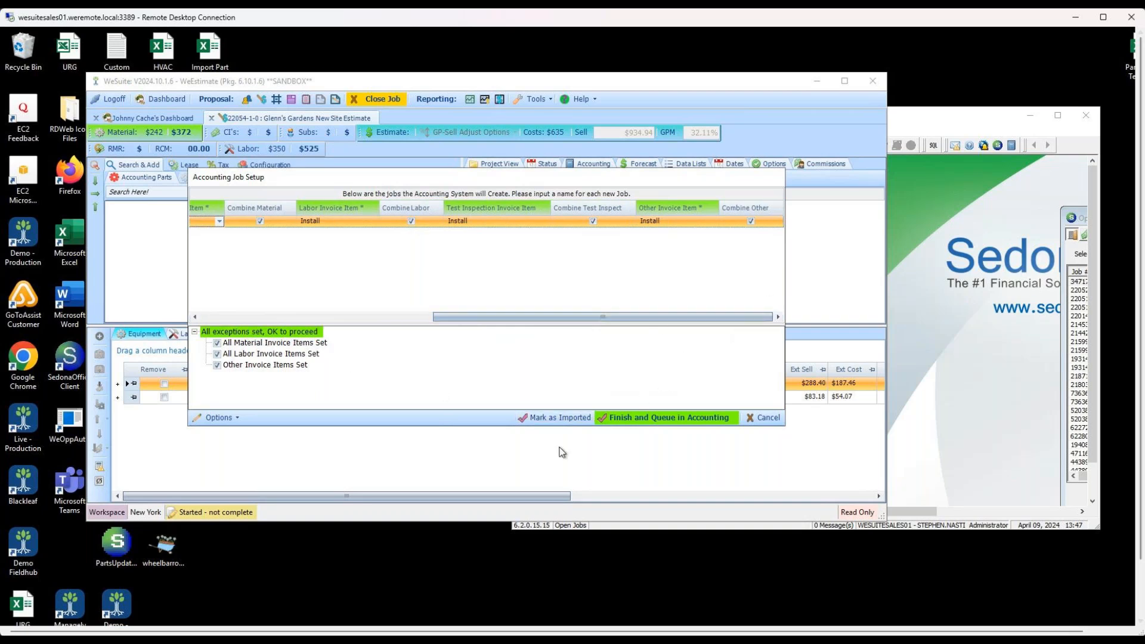
pyautogui.click(688, 420)
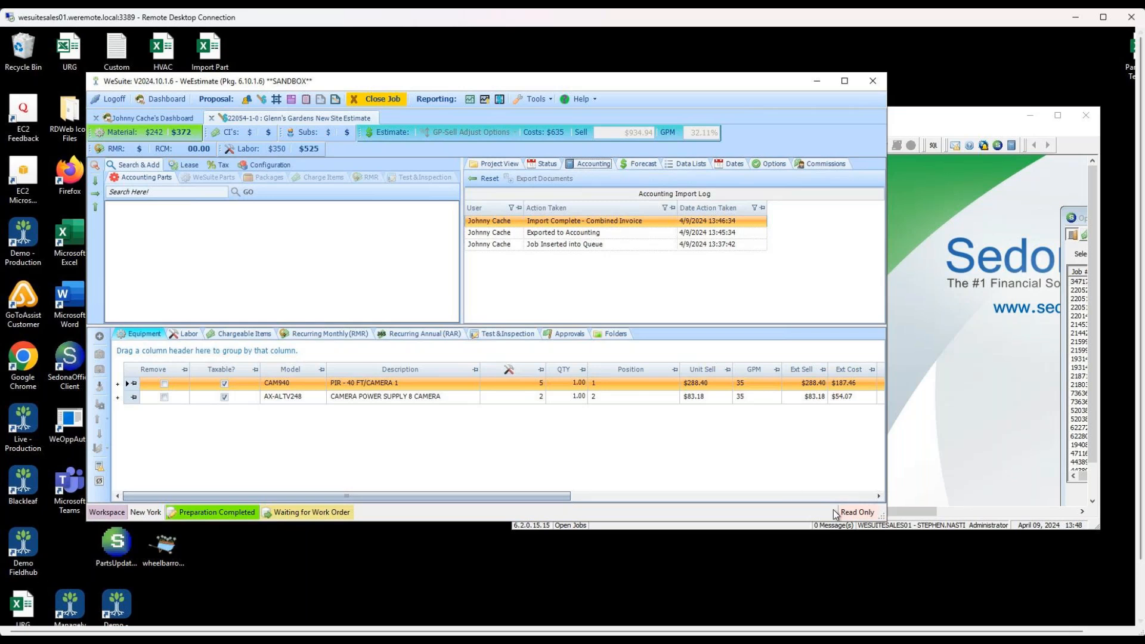
# - Switch to SedonaOffice, maximize its window and close the Open Job List
pyautogui.moveTo(928, 118); pyautogui.dragTo(613, 96)
pyautogui.click(813, 201)
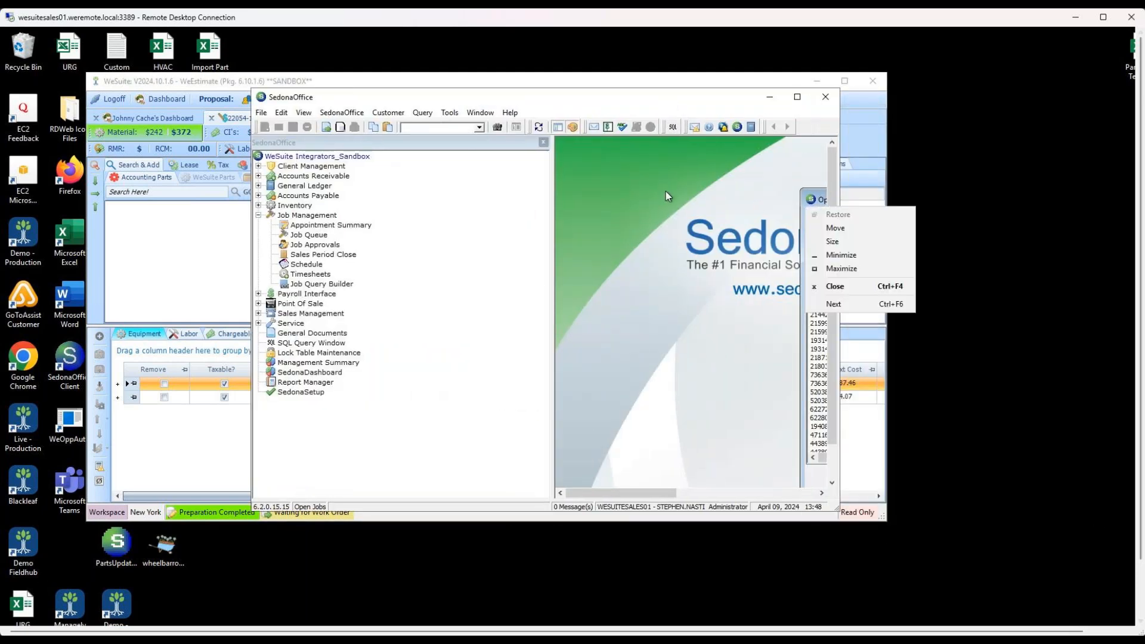
pyautogui.click(634, 192)
pyautogui.doubleClick(704, 102)
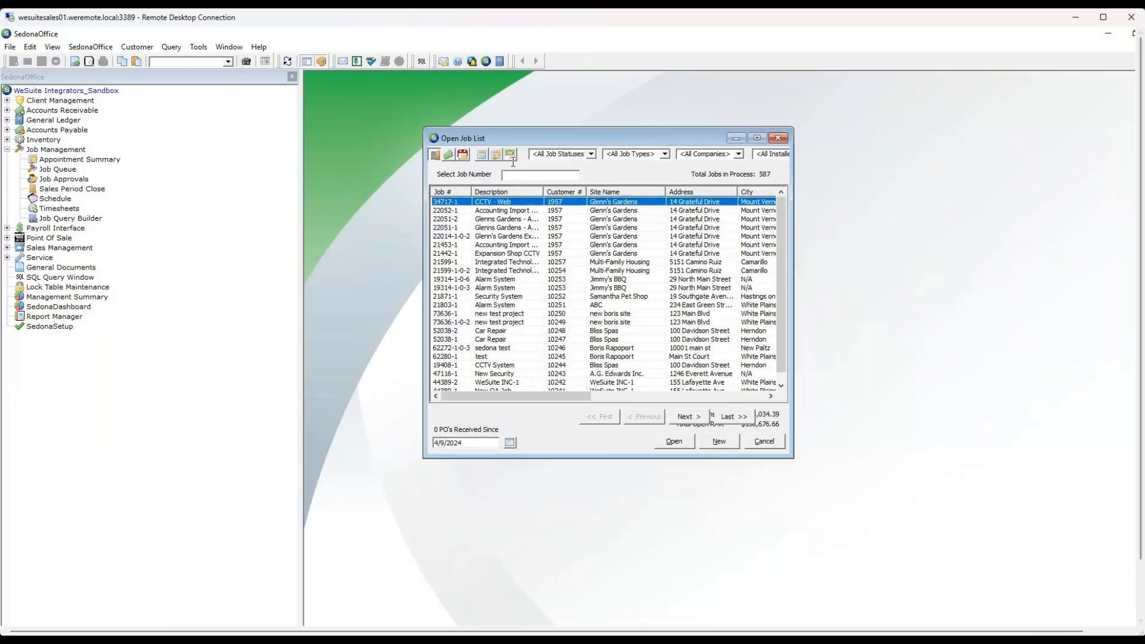
pyautogui.click(780, 140)
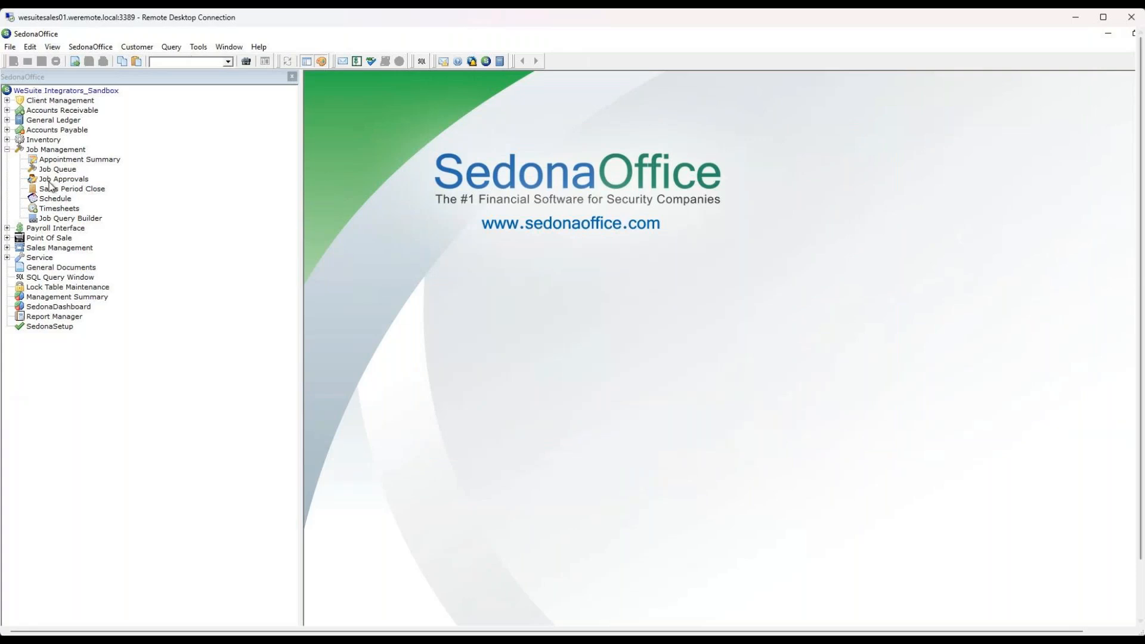
# - Open the WeSuite Import Queue from the job queue and sort it by project number, highest first
pyautogui.click(41, 152)
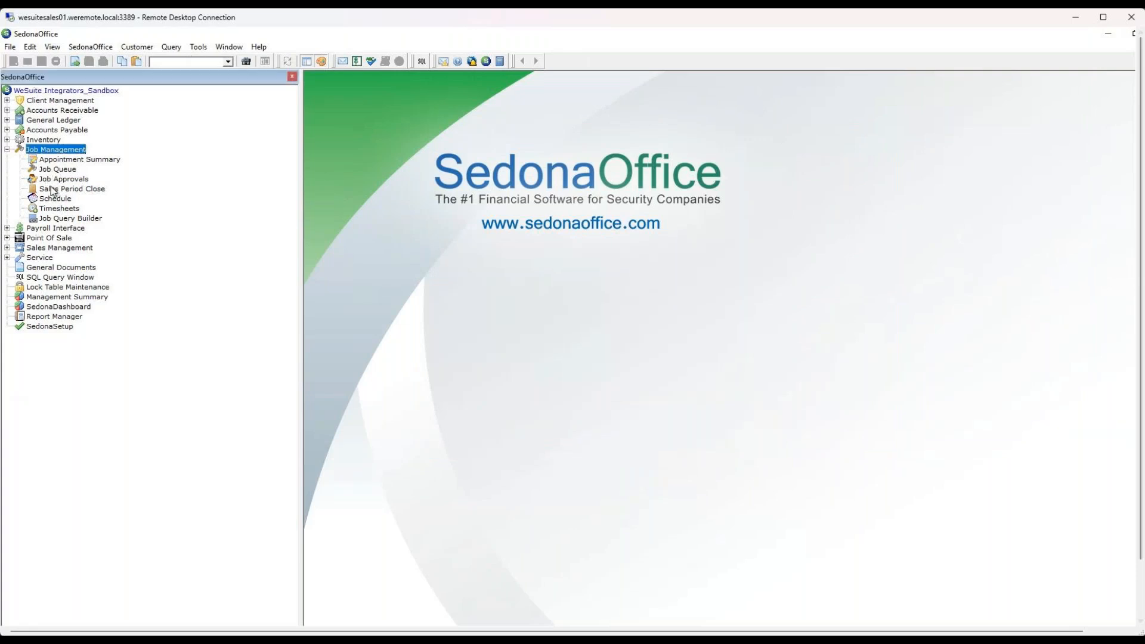
pyautogui.click(57, 170)
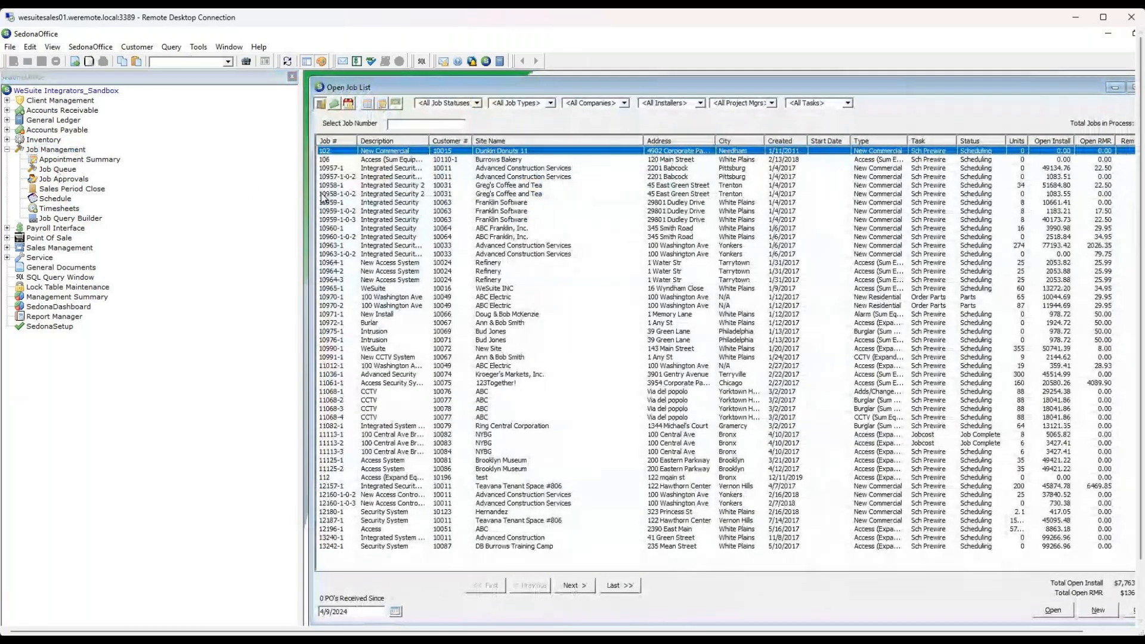
pyautogui.click(396, 106)
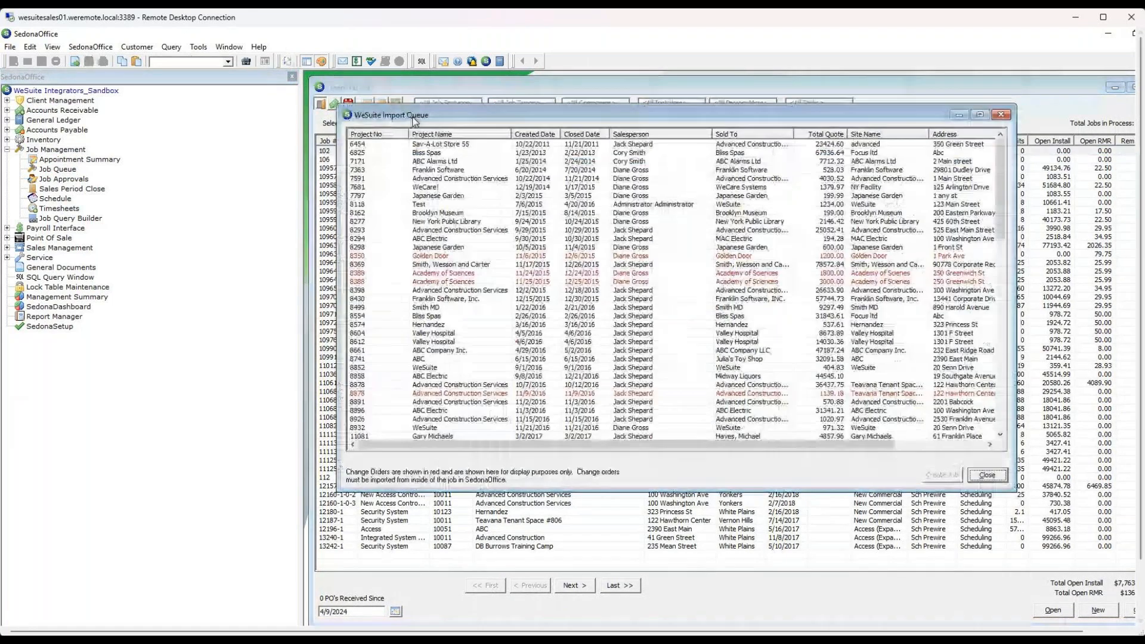
pyautogui.moveTo(403, 109); pyautogui.dragTo(376, 143)
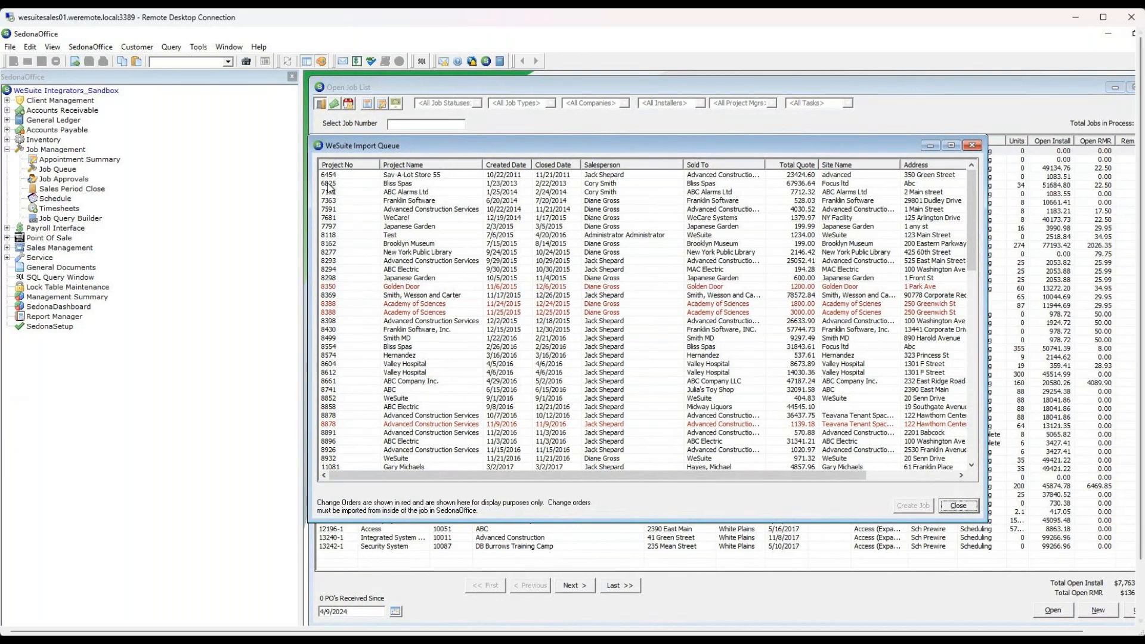
pyautogui.click(354, 166)
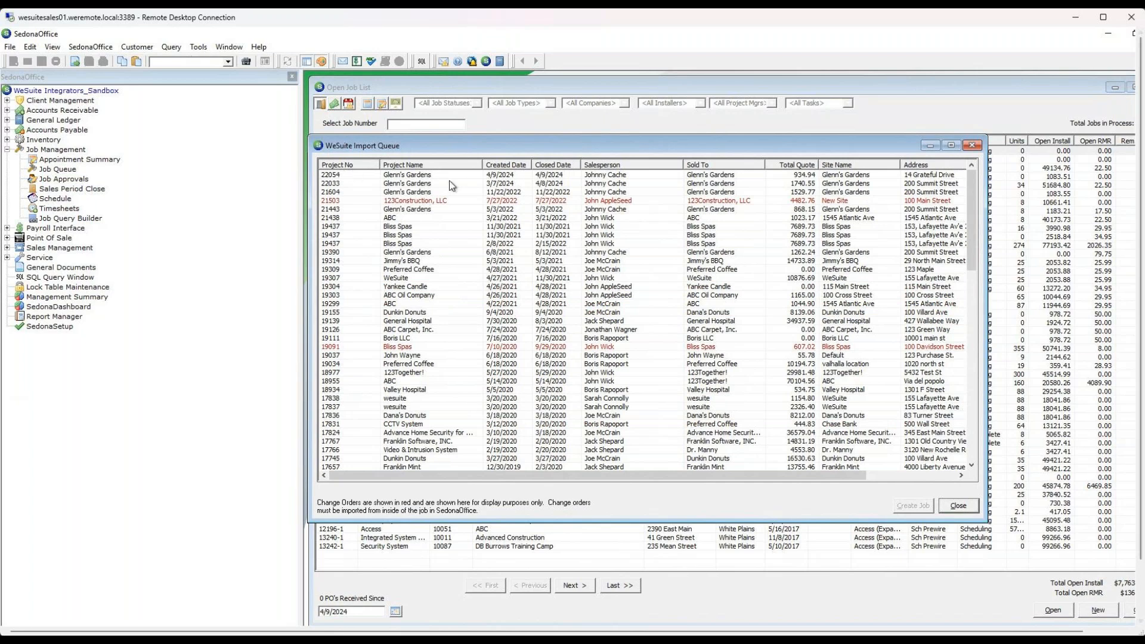
# - Create a job from the Glenn's Gardens project dated 4/9/2024, accepting the matched existing customer and job site
pyautogui.click(472, 177)
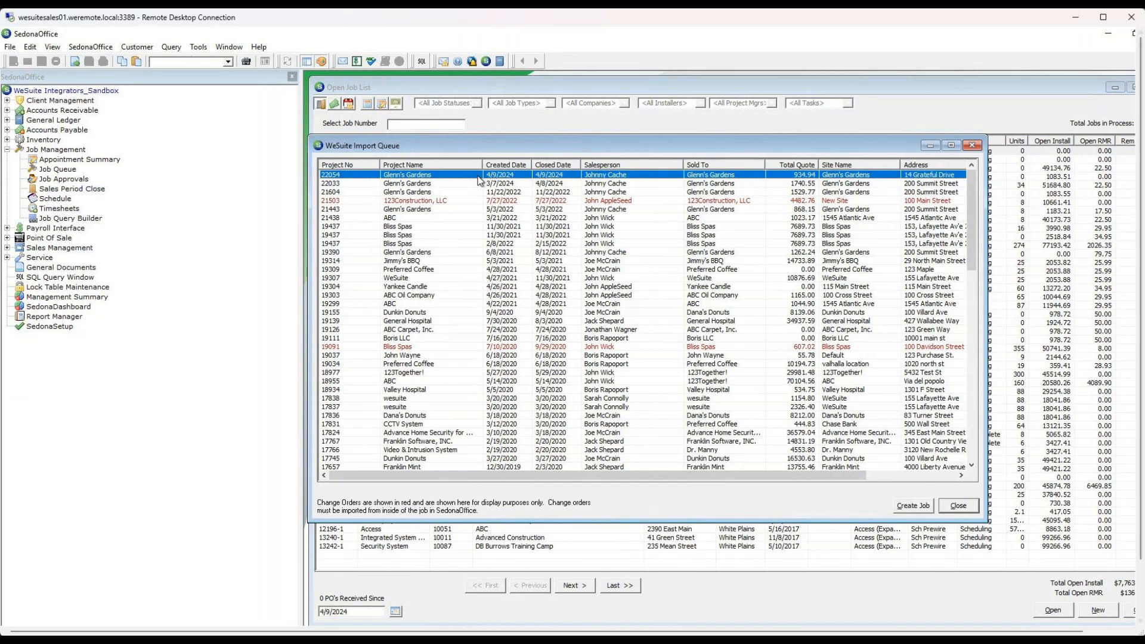
pyautogui.click(912, 507)
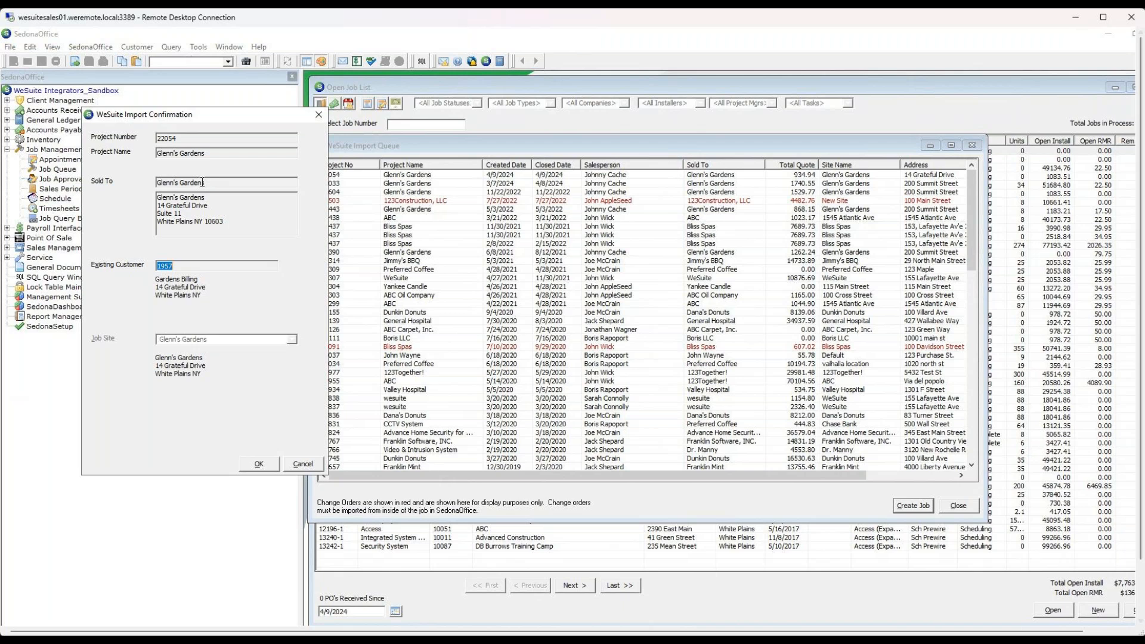
pyautogui.click(273, 469)
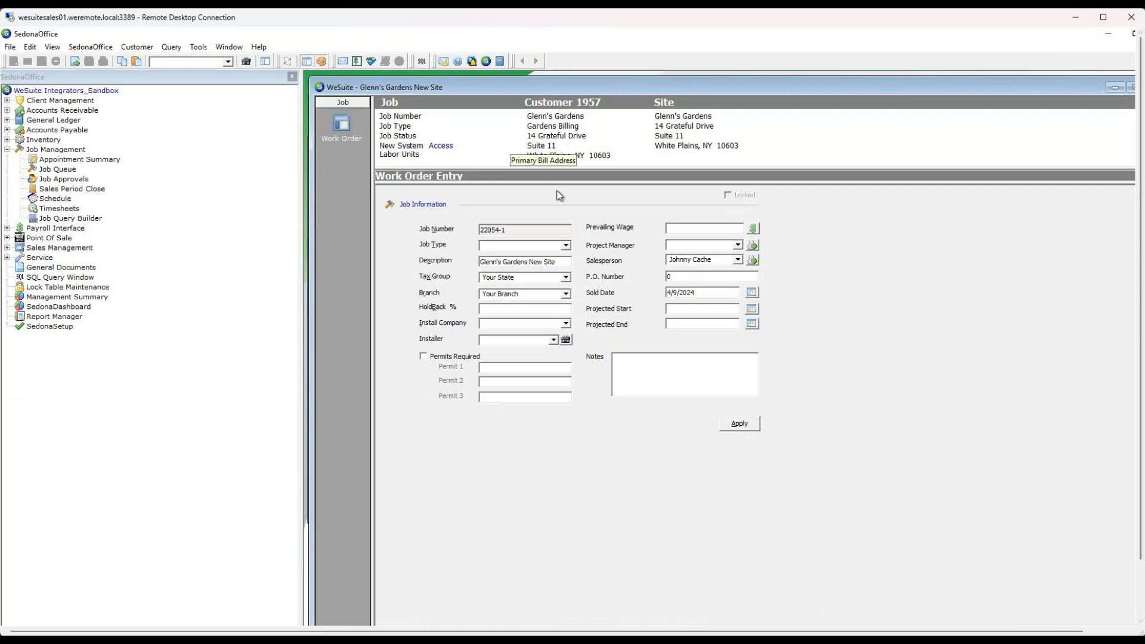
# - Set the work order's job type to Access (Expand Equipment) and install company to WeSuite Integrators, and apply the entry
pyautogui.click(568, 247)
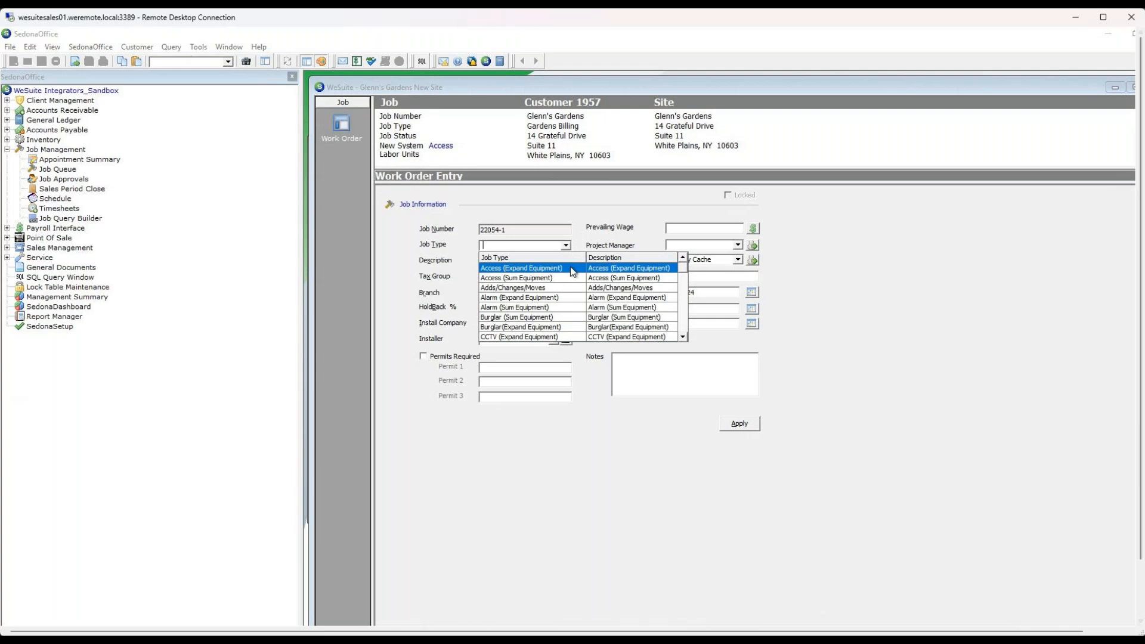
pyautogui.click(571, 271)
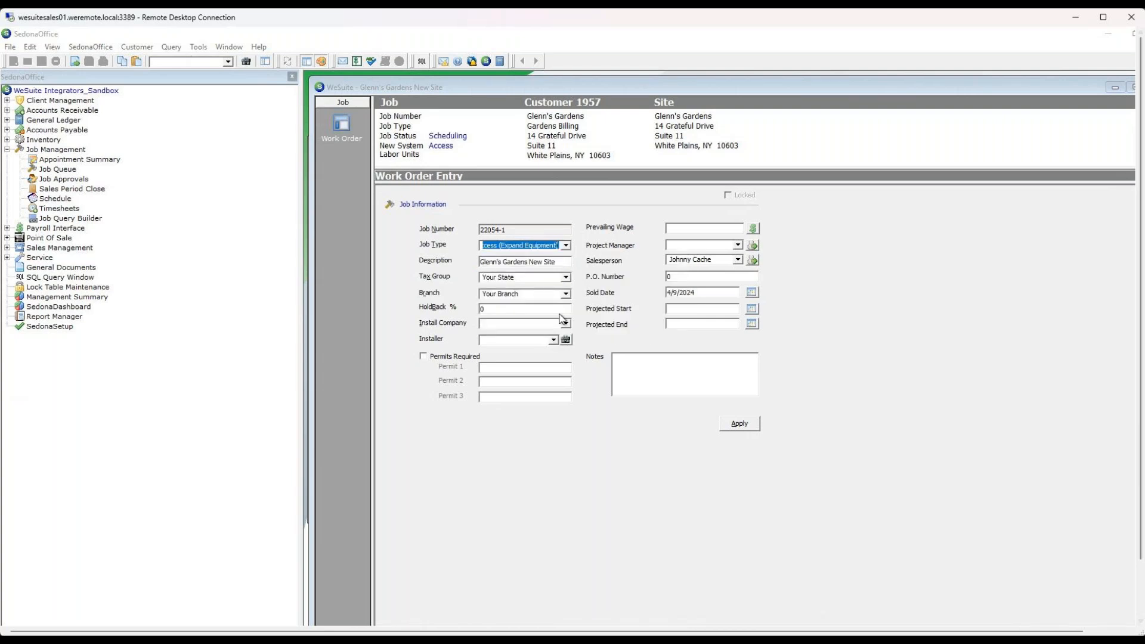
pyautogui.click(567, 325)
pyautogui.click(516, 347)
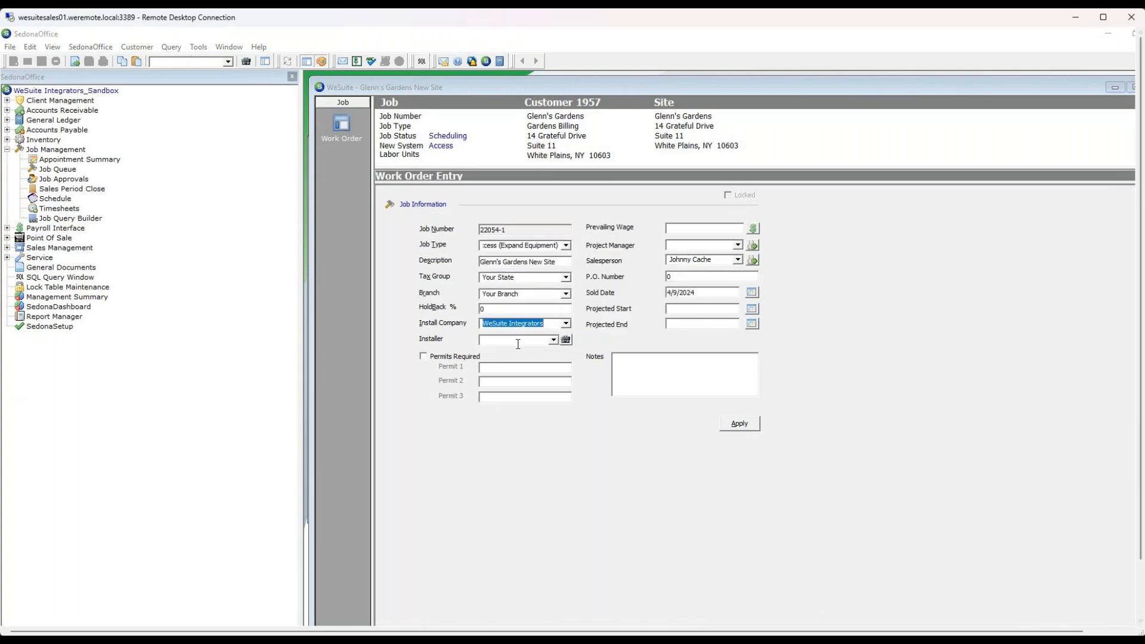
pyautogui.click(742, 426)
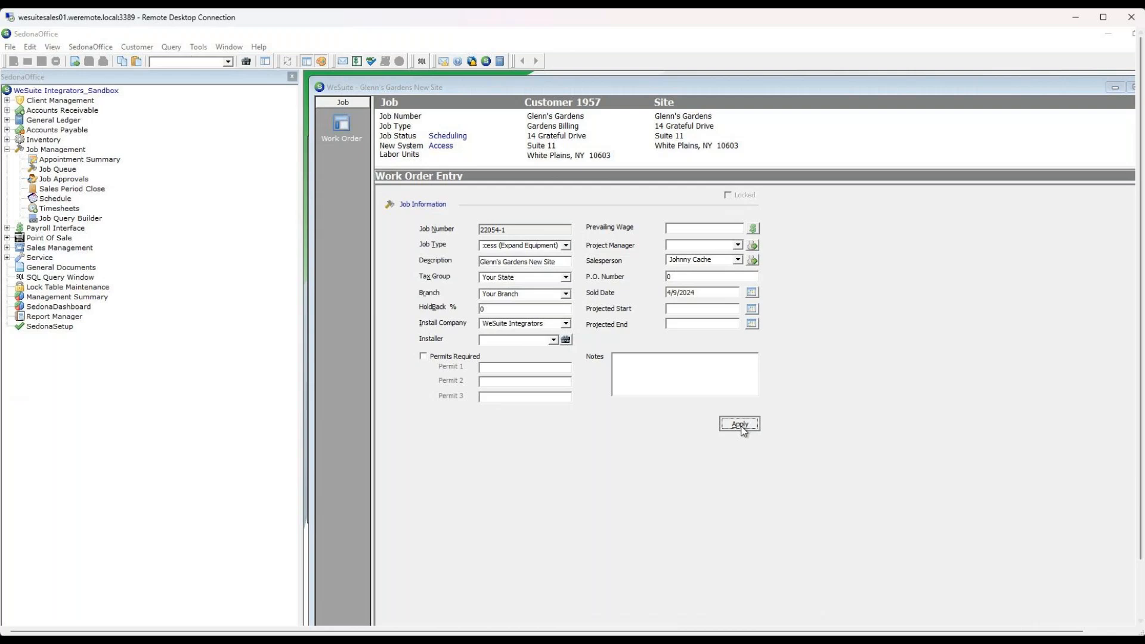
pyautogui.click(740, 425)
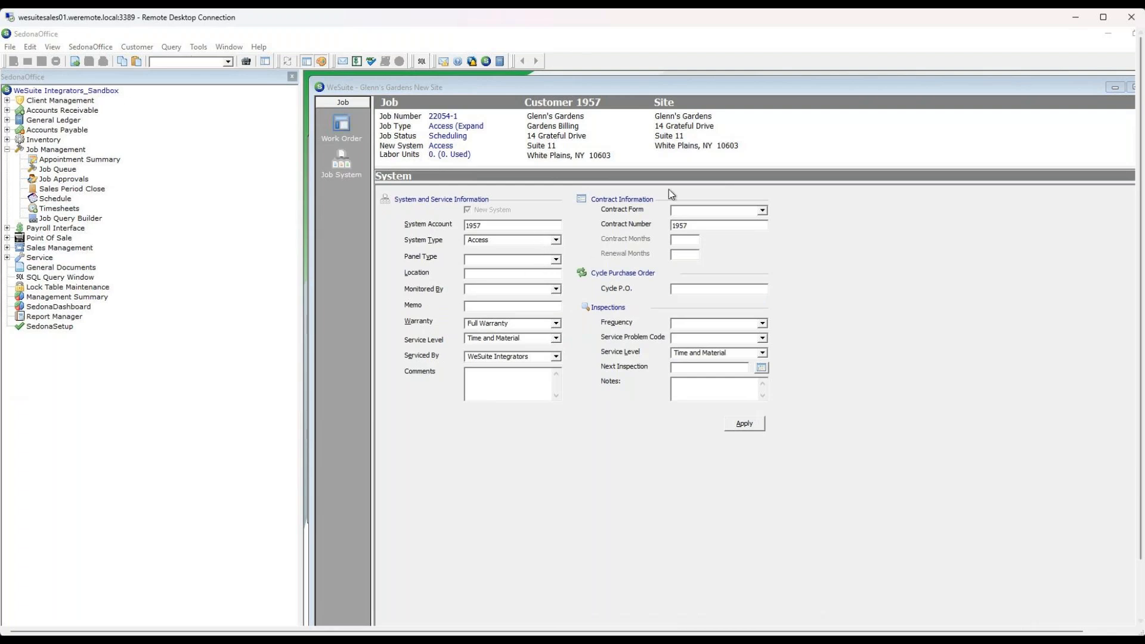
# - Apply the job's system information, check the install and recurring items in the Exception List, and bring up the Sales Summary
pyautogui.click(760, 424)
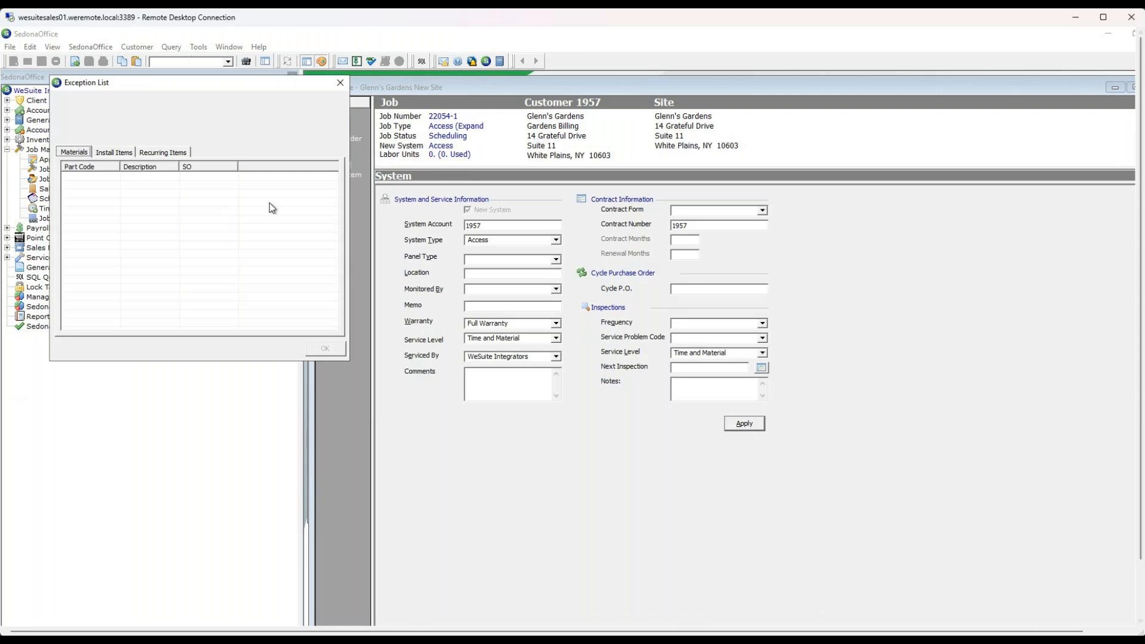
pyautogui.click(125, 153)
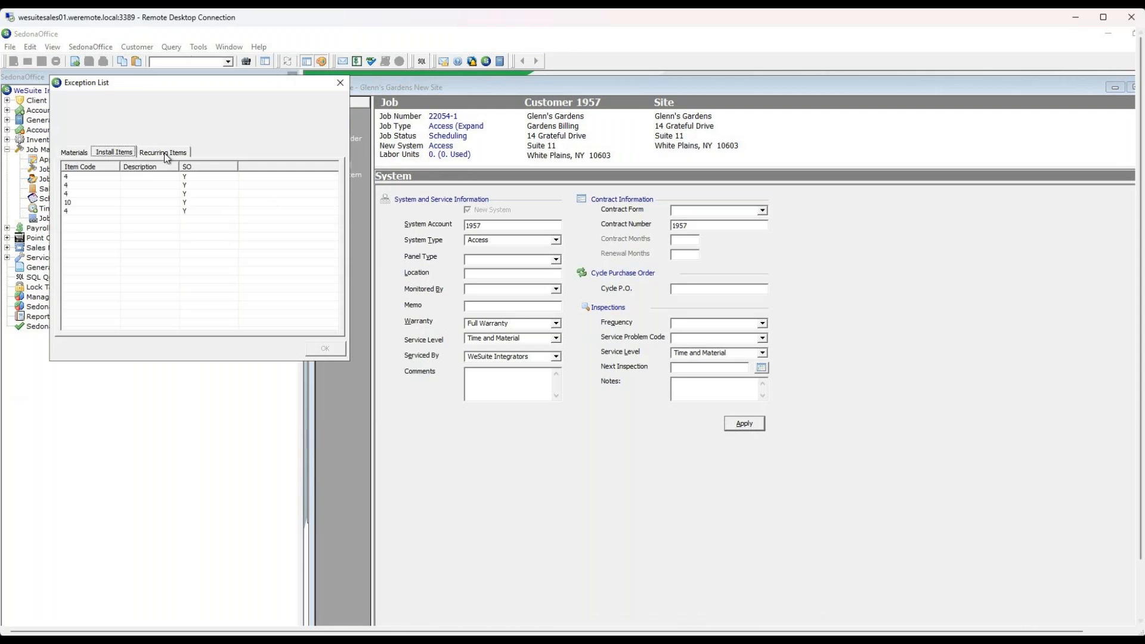
pyautogui.click(168, 152)
pyautogui.click(111, 151)
pyautogui.click(338, 83)
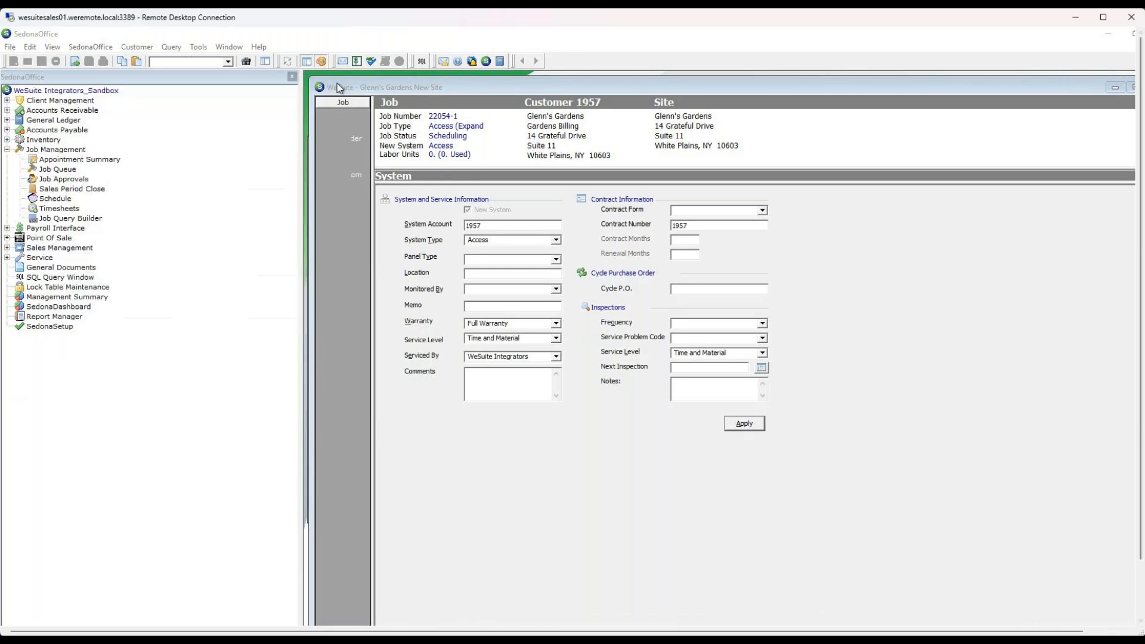
pyautogui.click(322, 61)
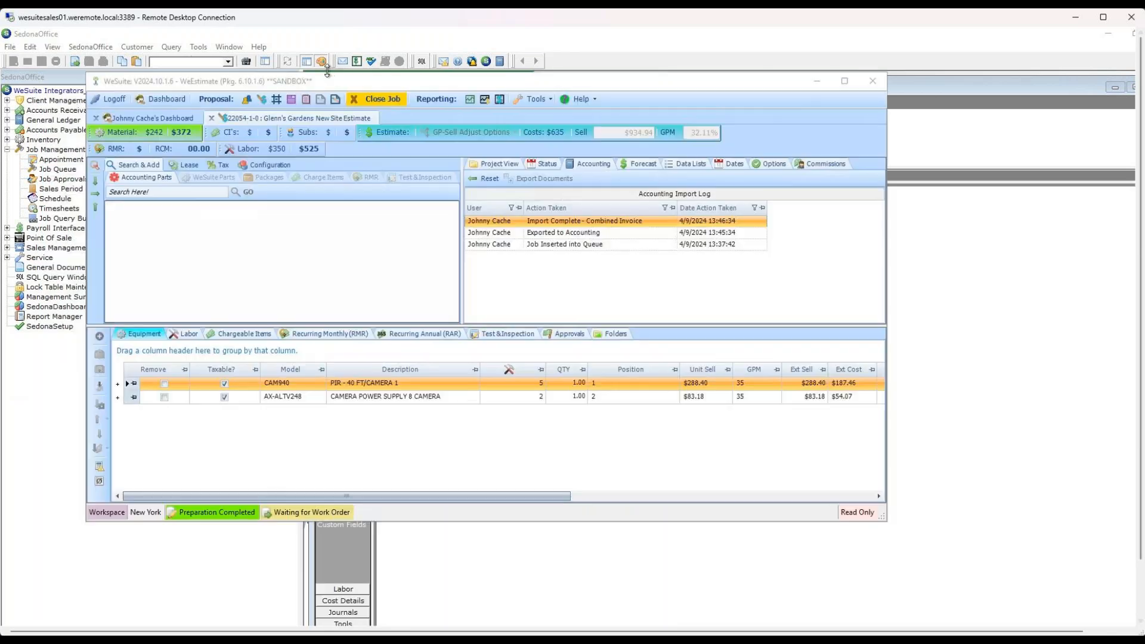
pyautogui.click(813, 82)
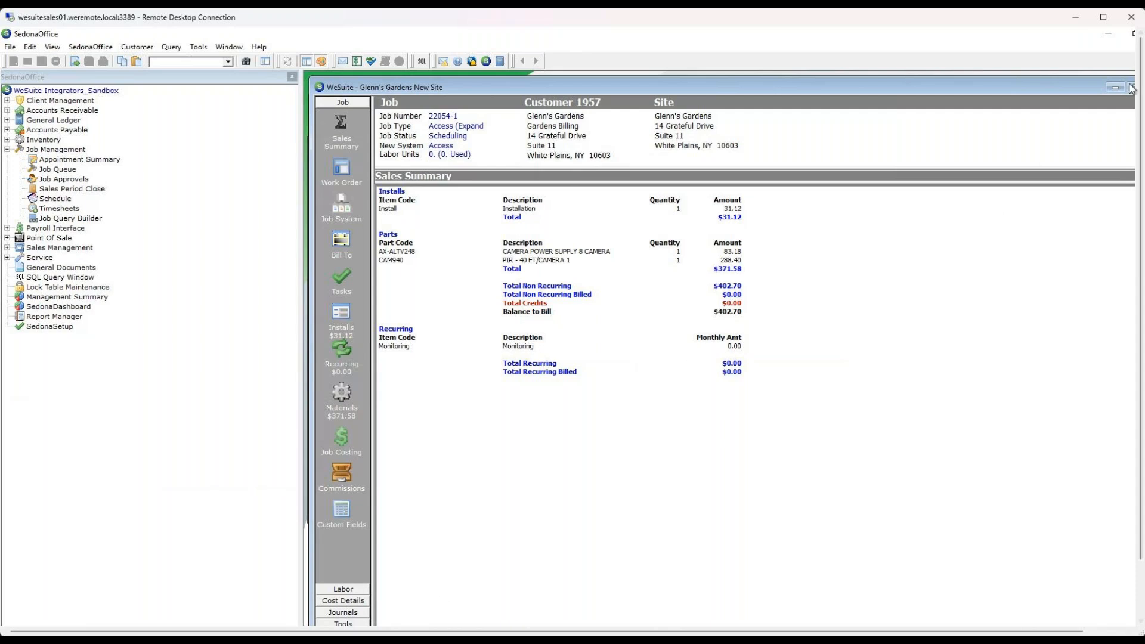
# - Switch to WeEstimate and reload the Glenn's Gardens estimate to refresh its work order status
pyautogui.moveTo(1140, 60); pyautogui.dragTo(1140, 123)
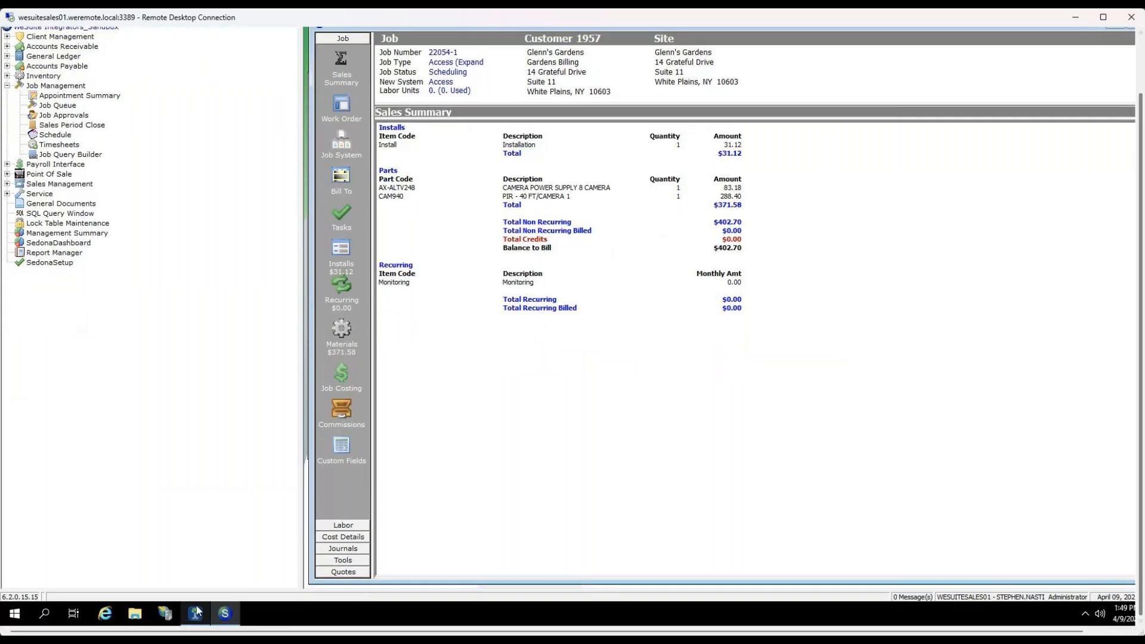
pyautogui.click(196, 612)
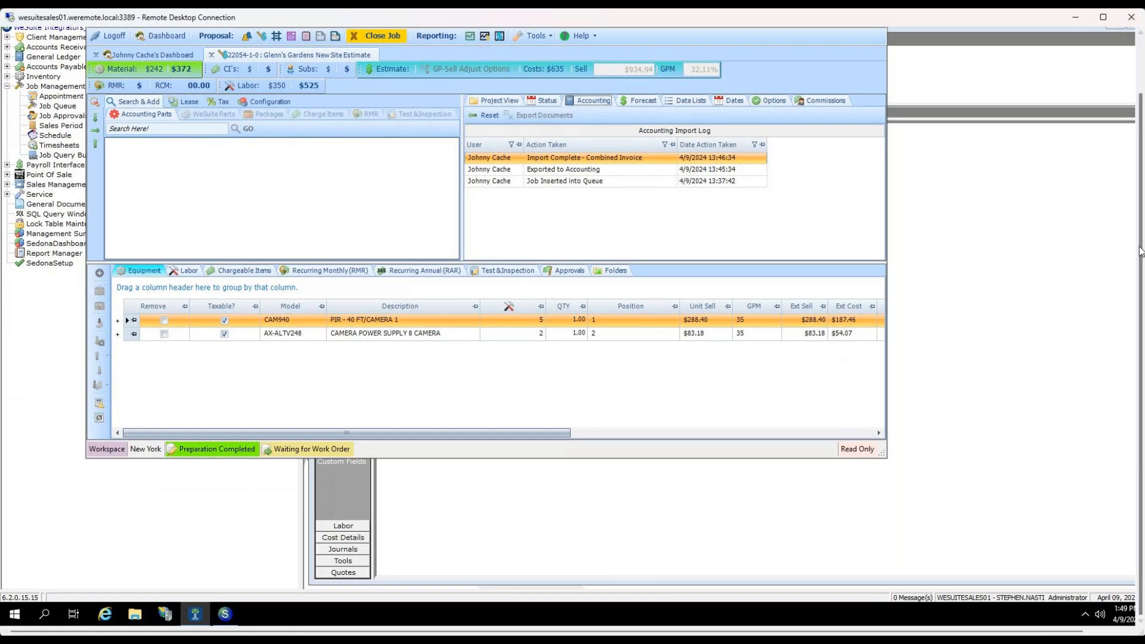
pyautogui.scroll(3, 1140, 251)
pyautogui.click(211, 118)
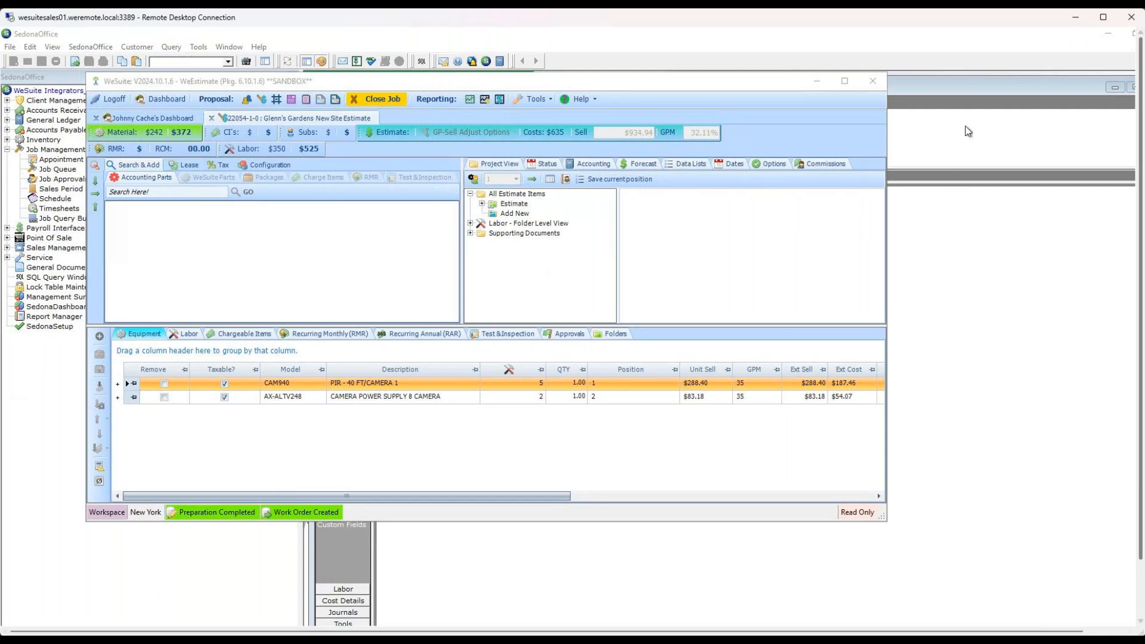
# - Look at the job's Sales Summary in SedonaOffice, and return to WeEstimate to view its available tools
pyautogui.click(984, 97)
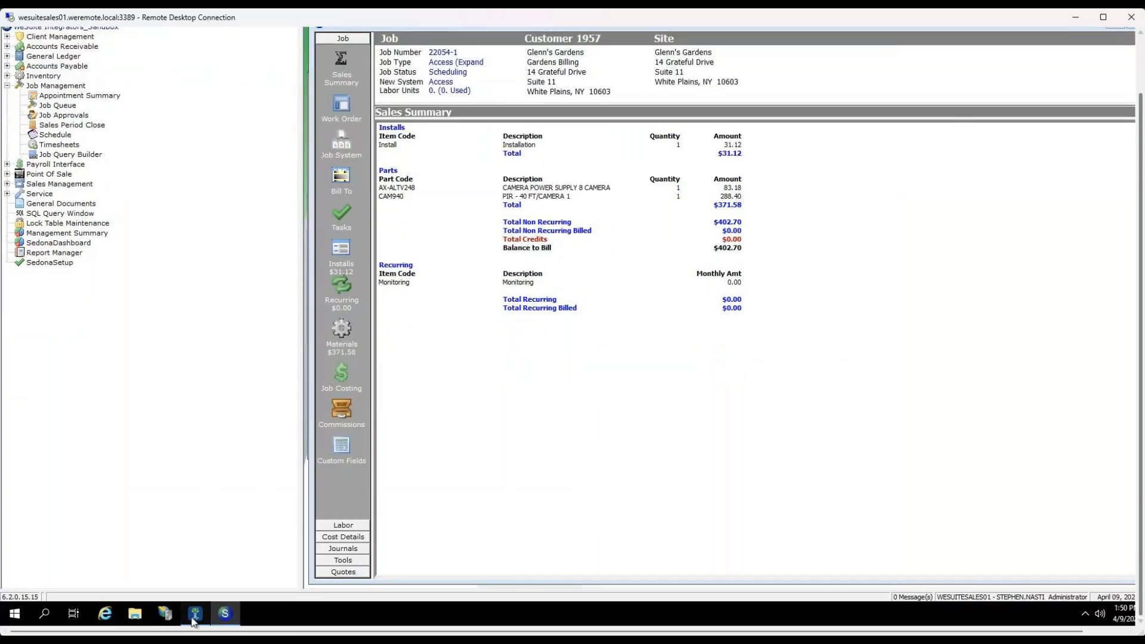
pyautogui.click(197, 615)
pyautogui.moveTo(1141, 226); pyautogui.dragTo(1141, 170)
pyautogui.click(528, 102)
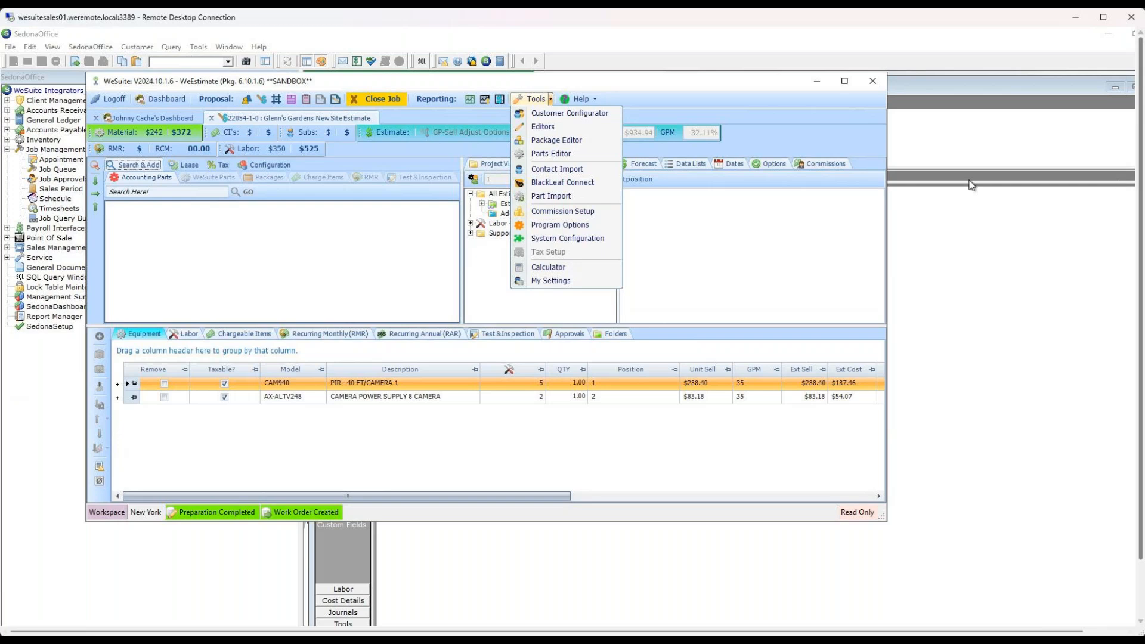
pyautogui.click(725, 240)
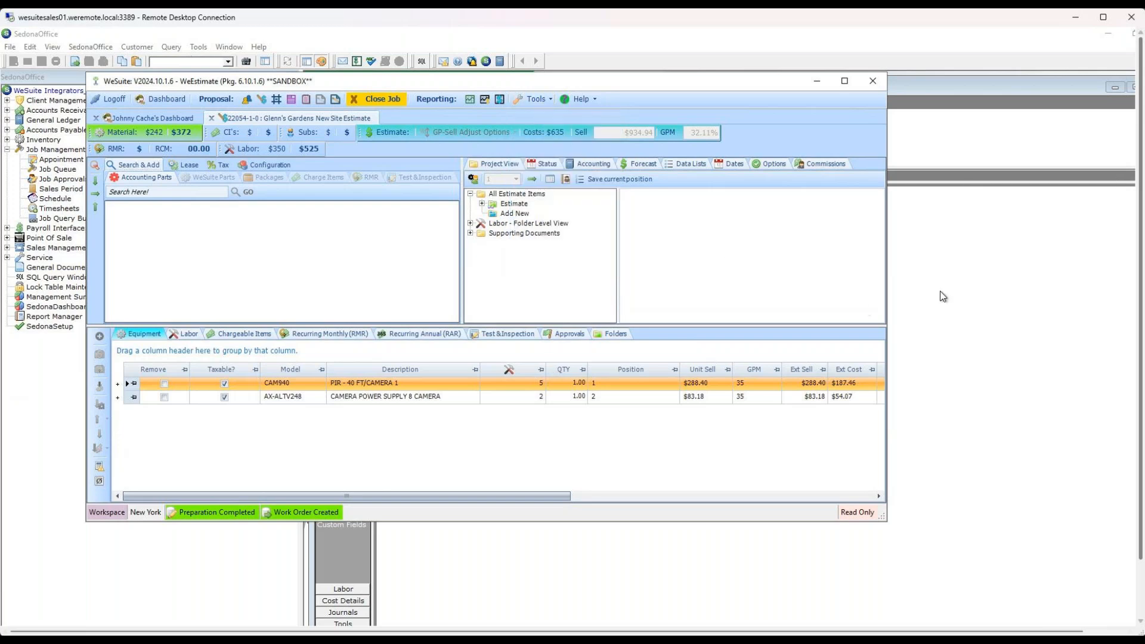
pyautogui.click(971, 281)
# - View the SedonaOffice job once more, and display the estimate's Accounting Import Log in WeEstimate
pyautogui.click(818, 83)
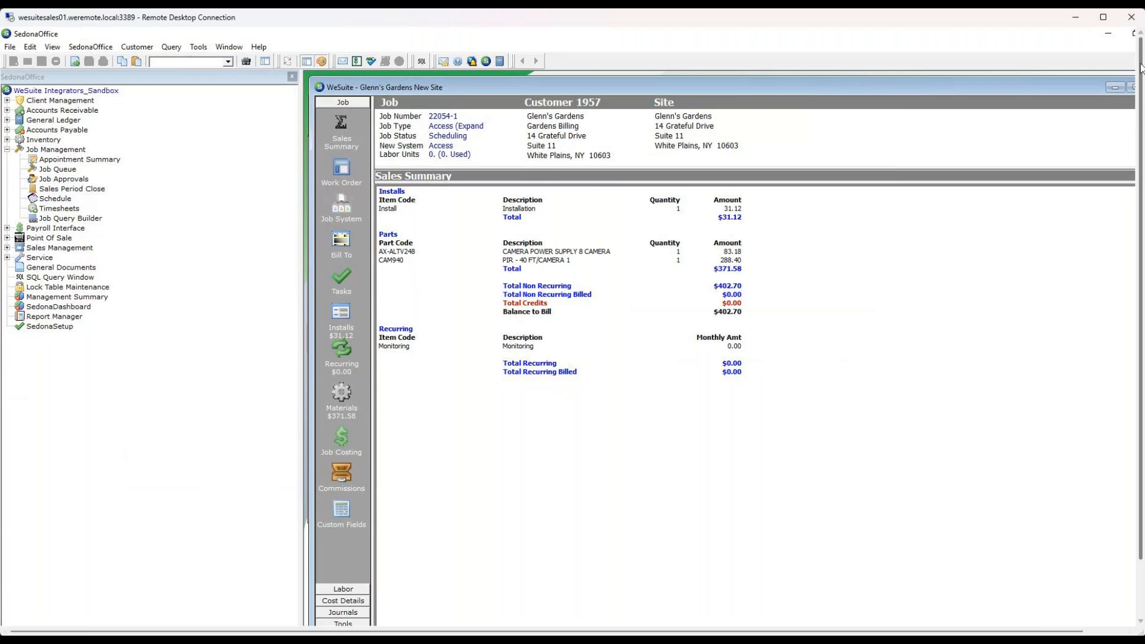
pyautogui.moveTo(1140, 65); pyautogui.dragTo(1141, 128)
pyautogui.click(197, 614)
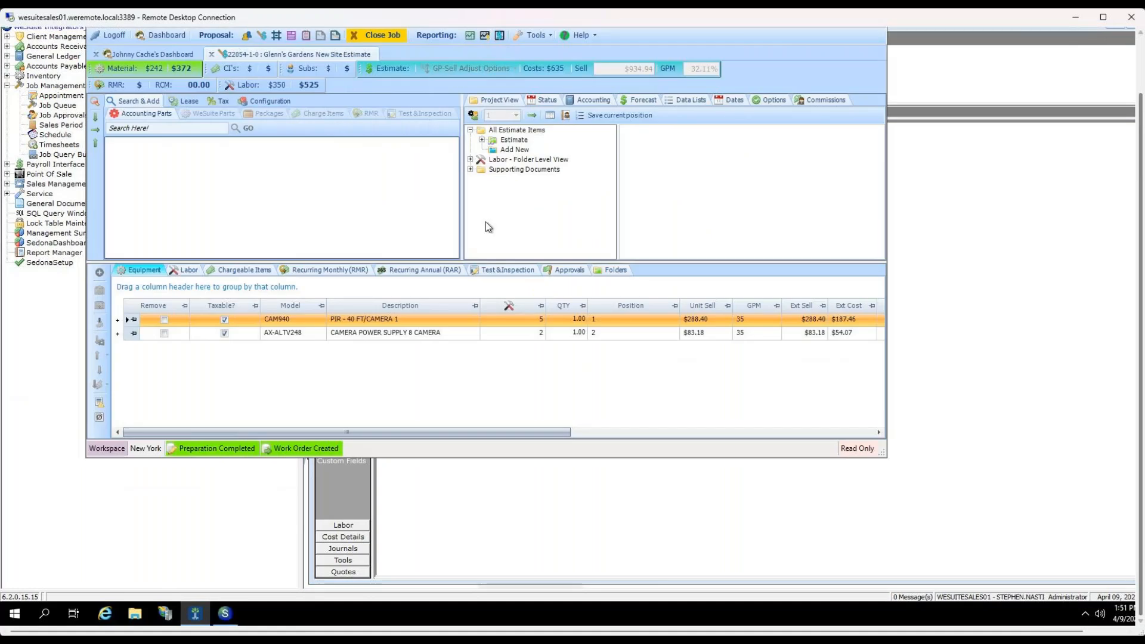
pyautogui.click(592, 101)
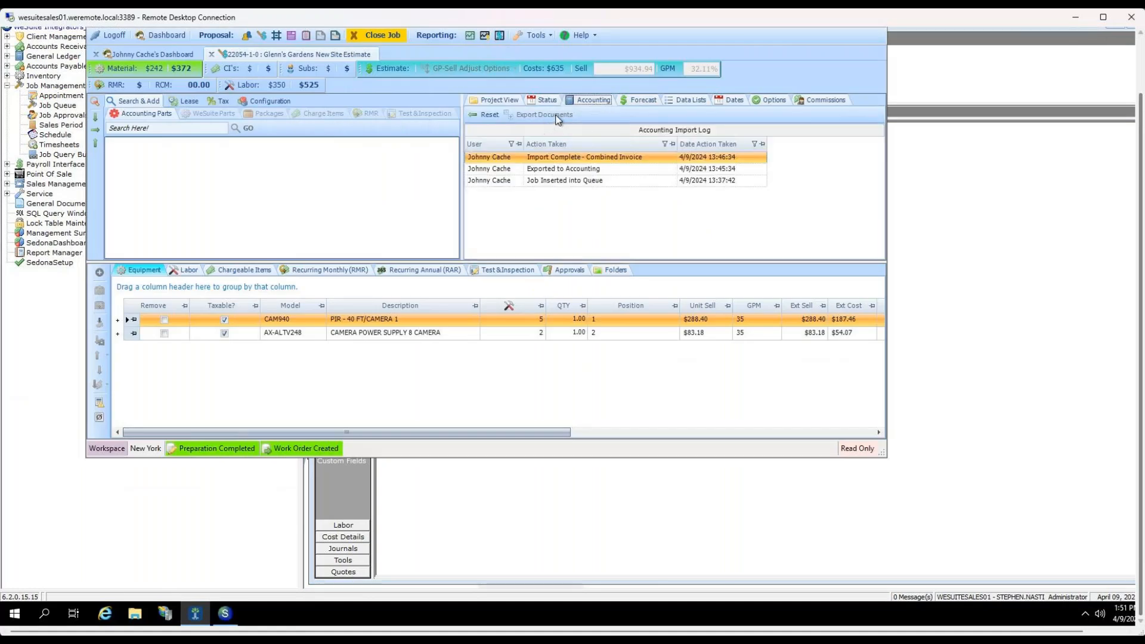